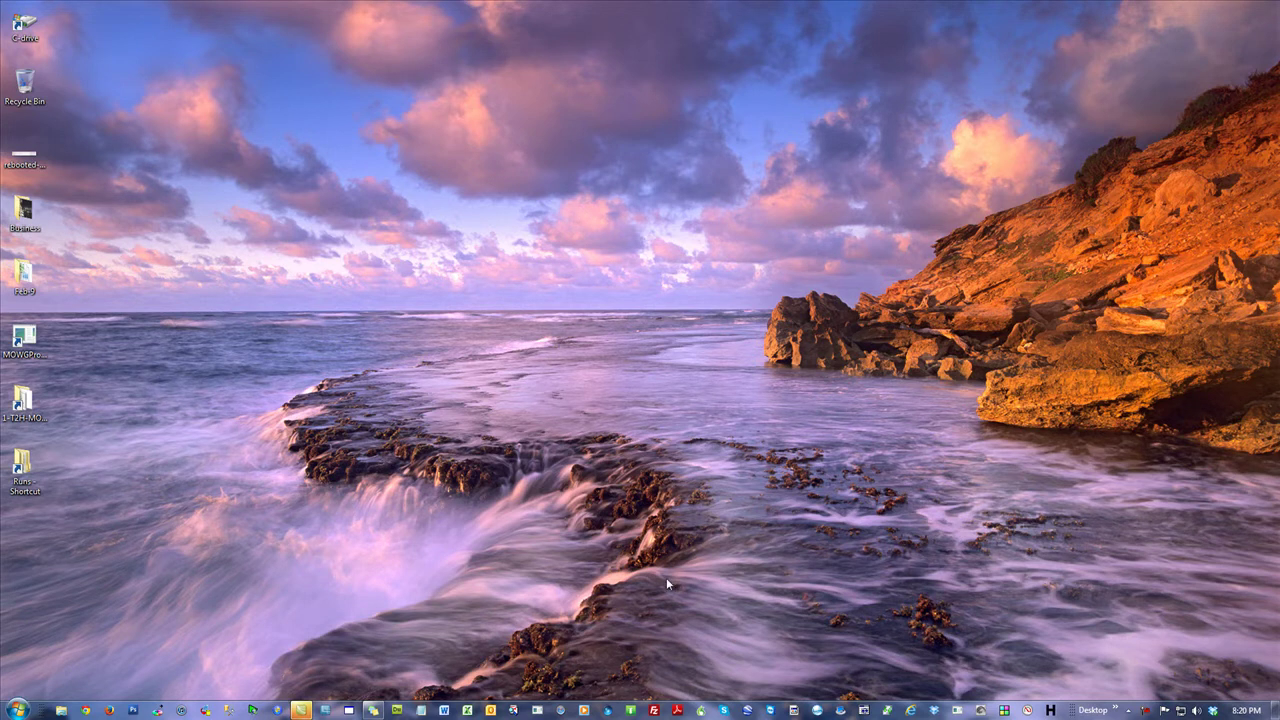
# - Start Excel, try MOWG Toolbar 18's Spun Text Converter twice, then close Excel
pyautogui.click(466, 710)
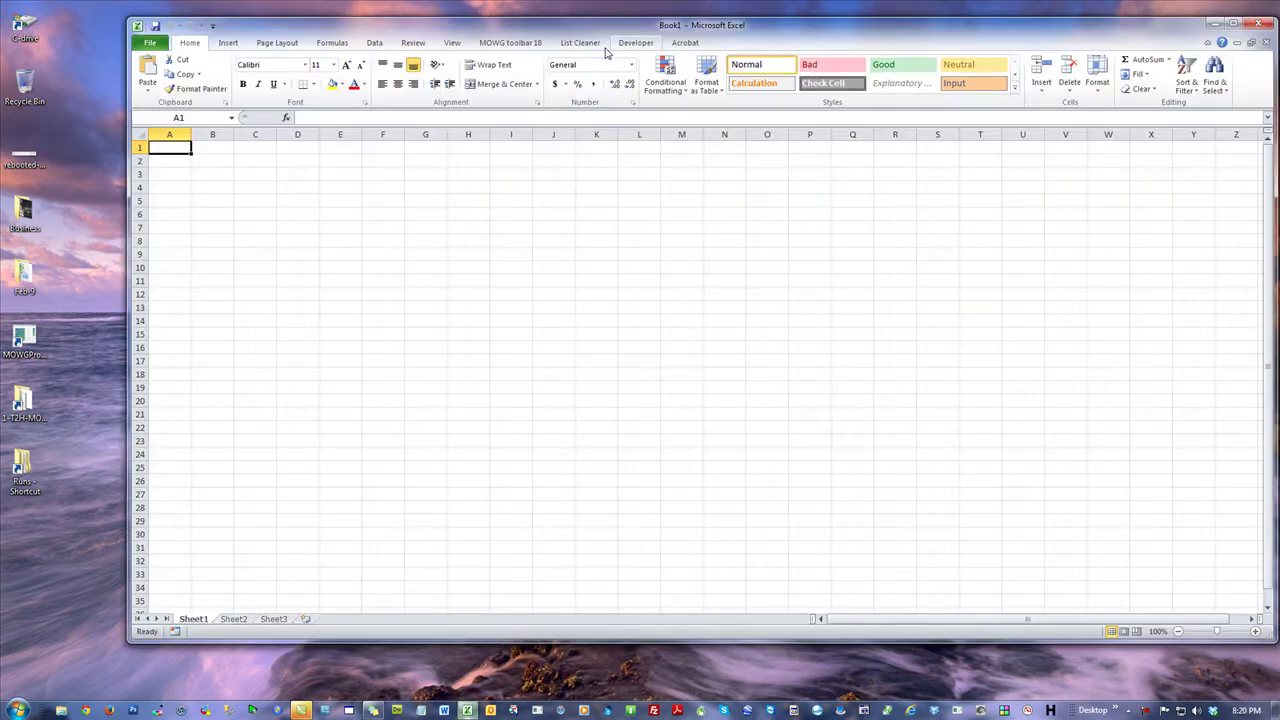
pyautogui.click(510, 43)
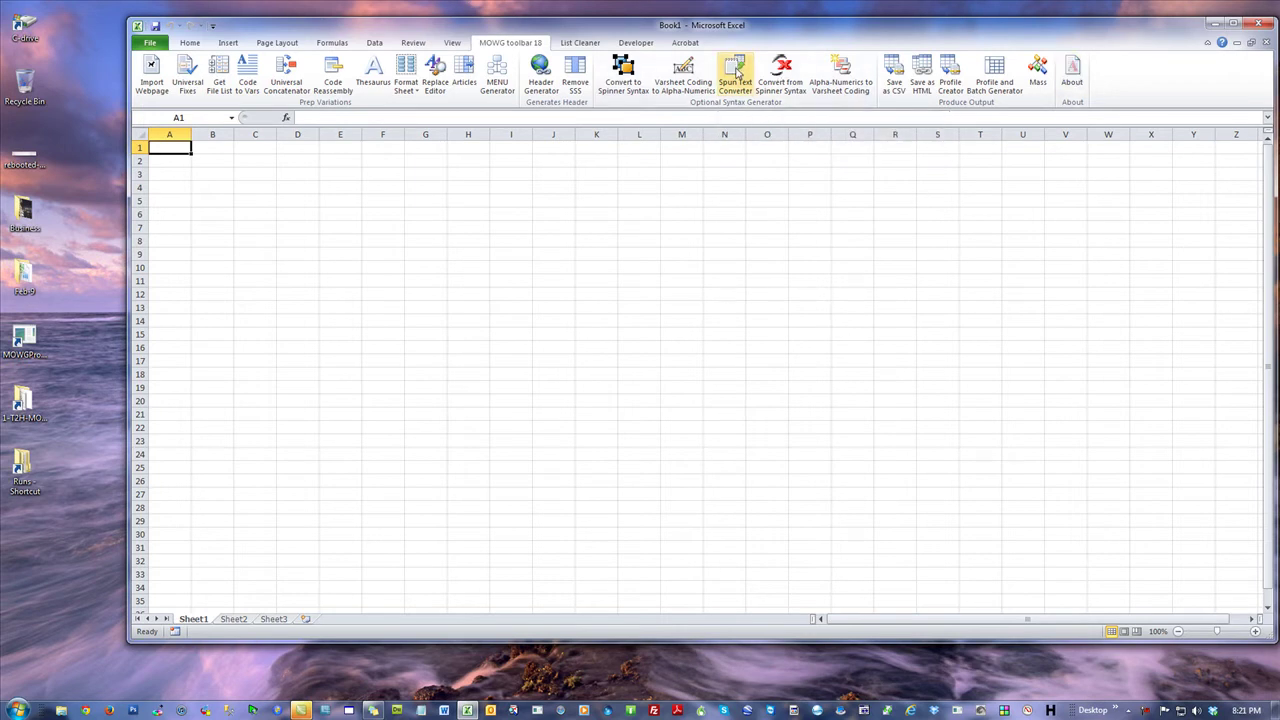
pyautogui.click(738, 70)
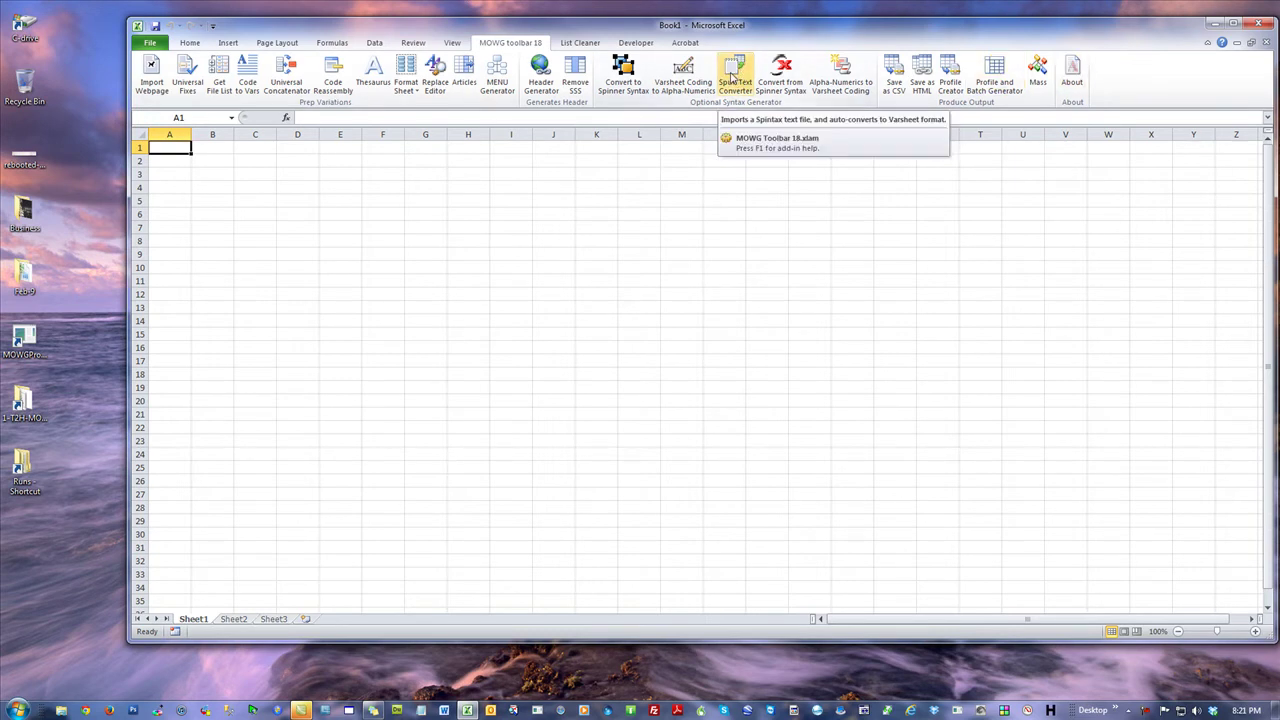
pyautogui.click(734, 82)
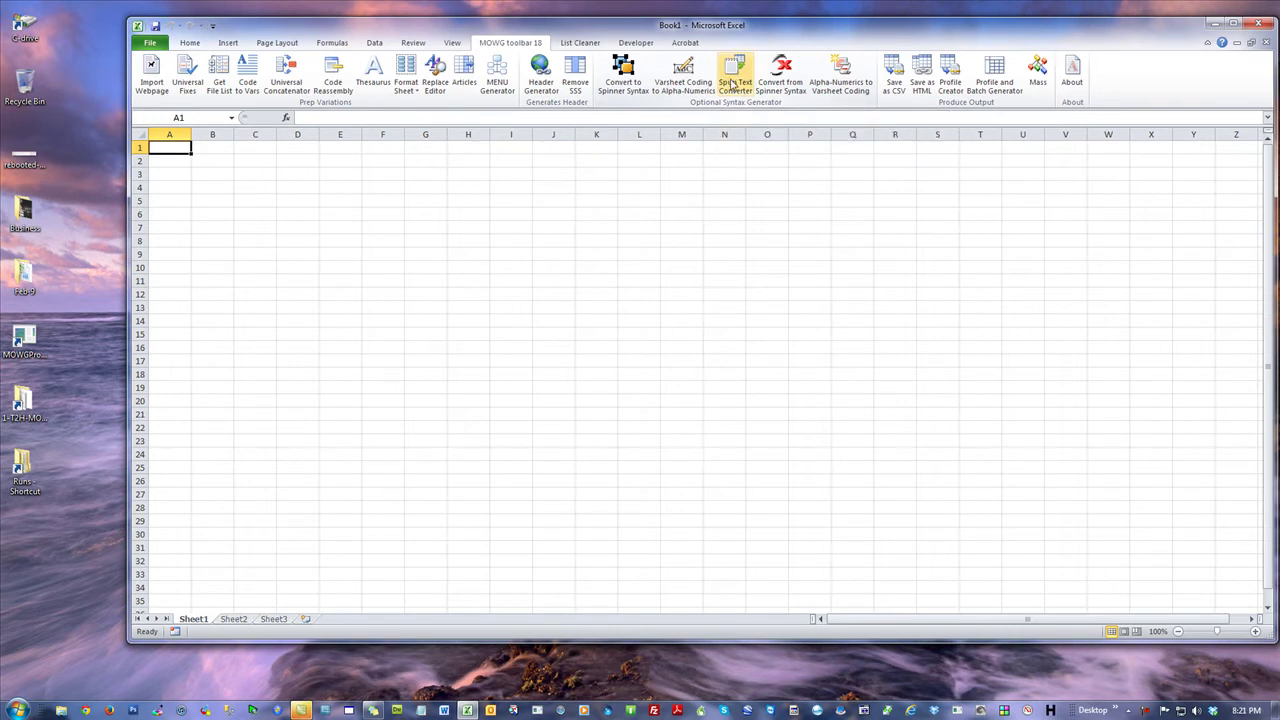
pyautogui.click(1256, 26)
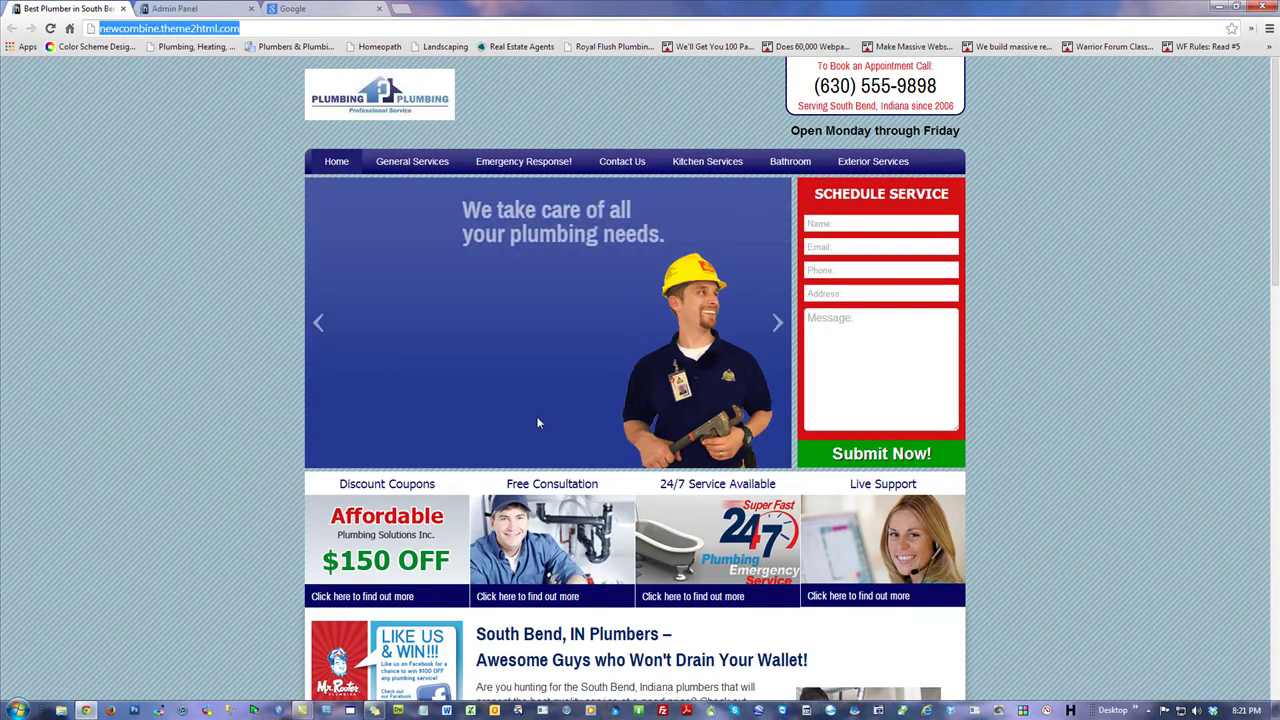
# - Go to mowg-crew.com/toolbars-and-more and download MOWG Toolbar 18.xlam
pyautogui.write('mowg-crew.com')
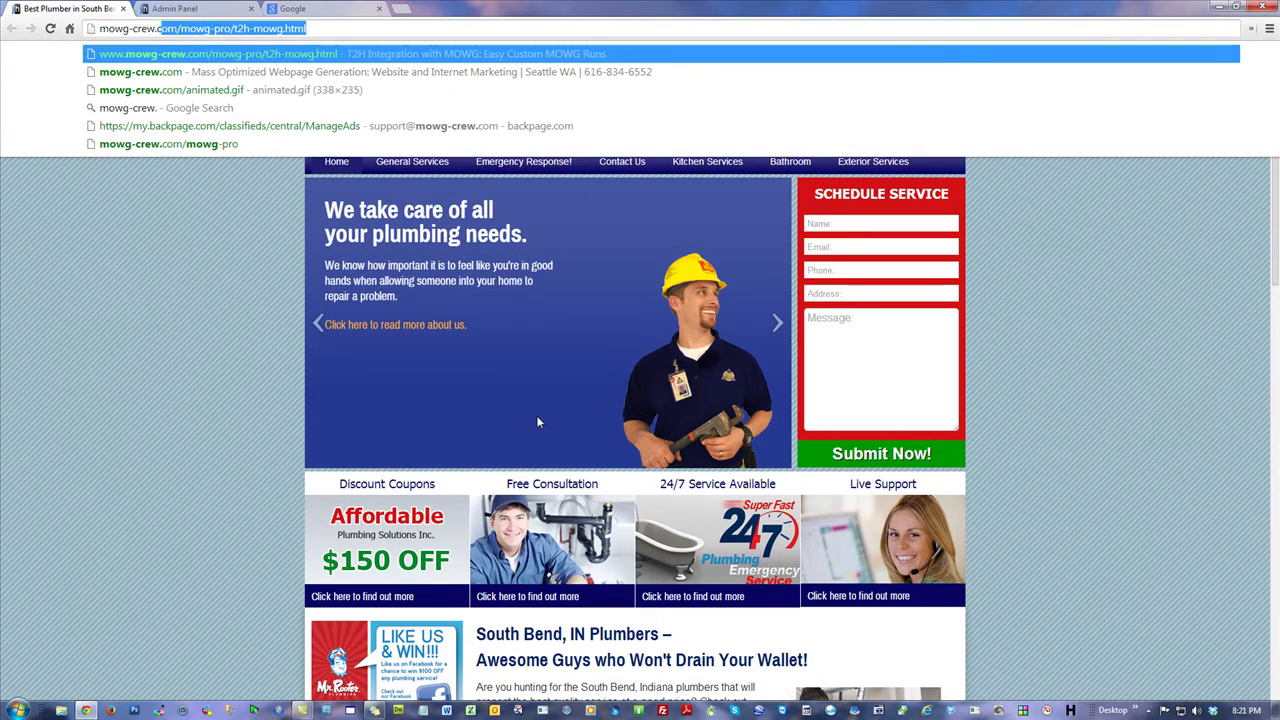
pyautogui.write('/too')
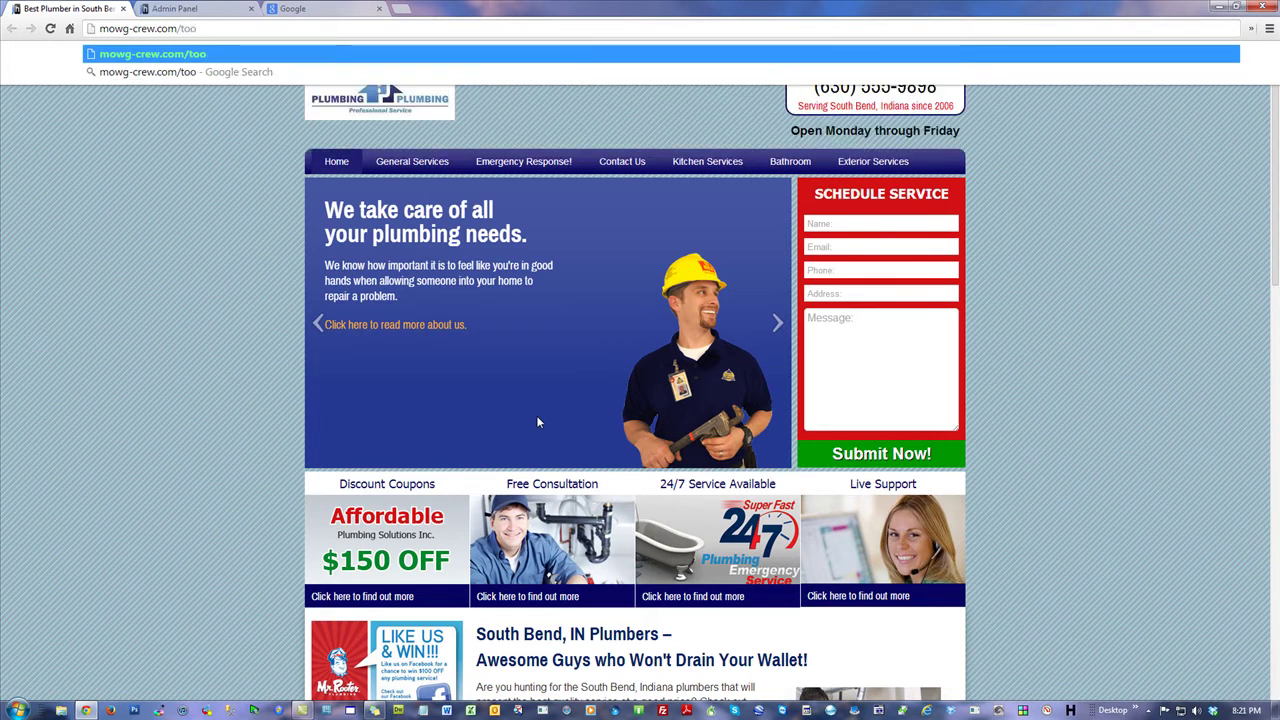
pyautogui.write('lbars-and-more/')
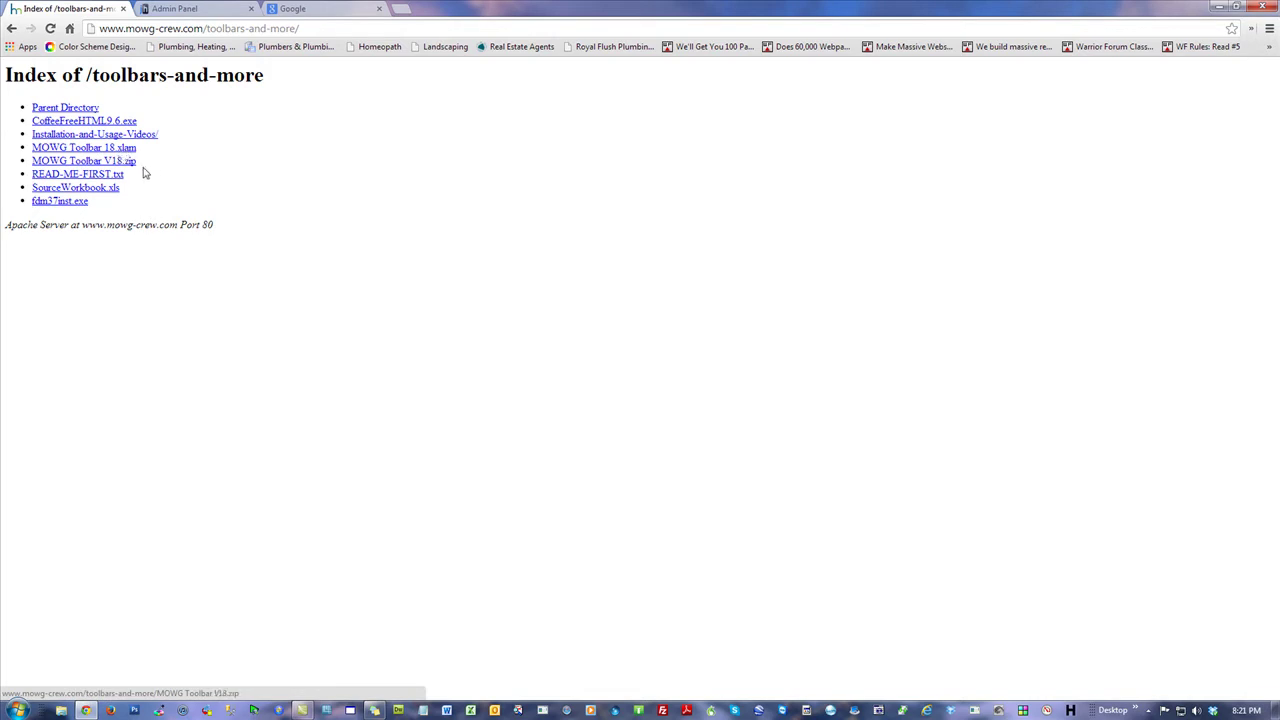
pyautogui.moveTo(143, 170); pyautogui.dragTo(32, 162)
pyautogui.click(141, 164)
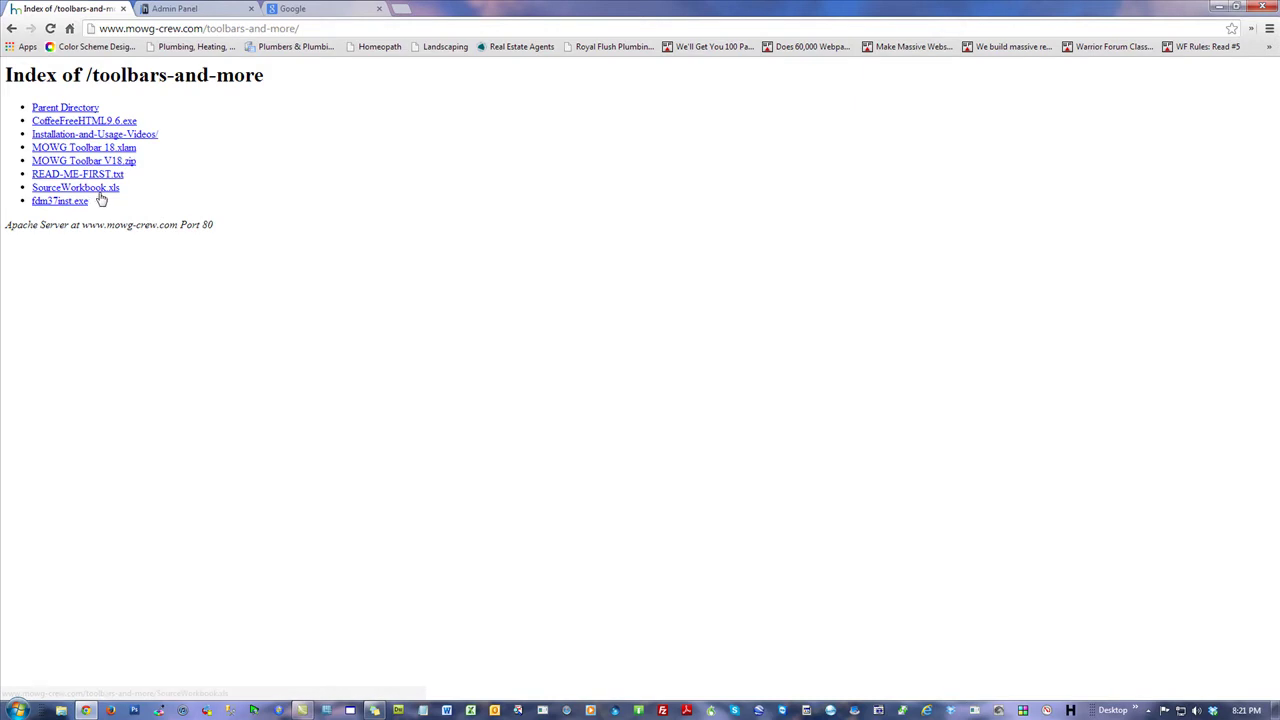
pyautogui.moveTo(146, 191); pyautogui.dragTo(35, 199)
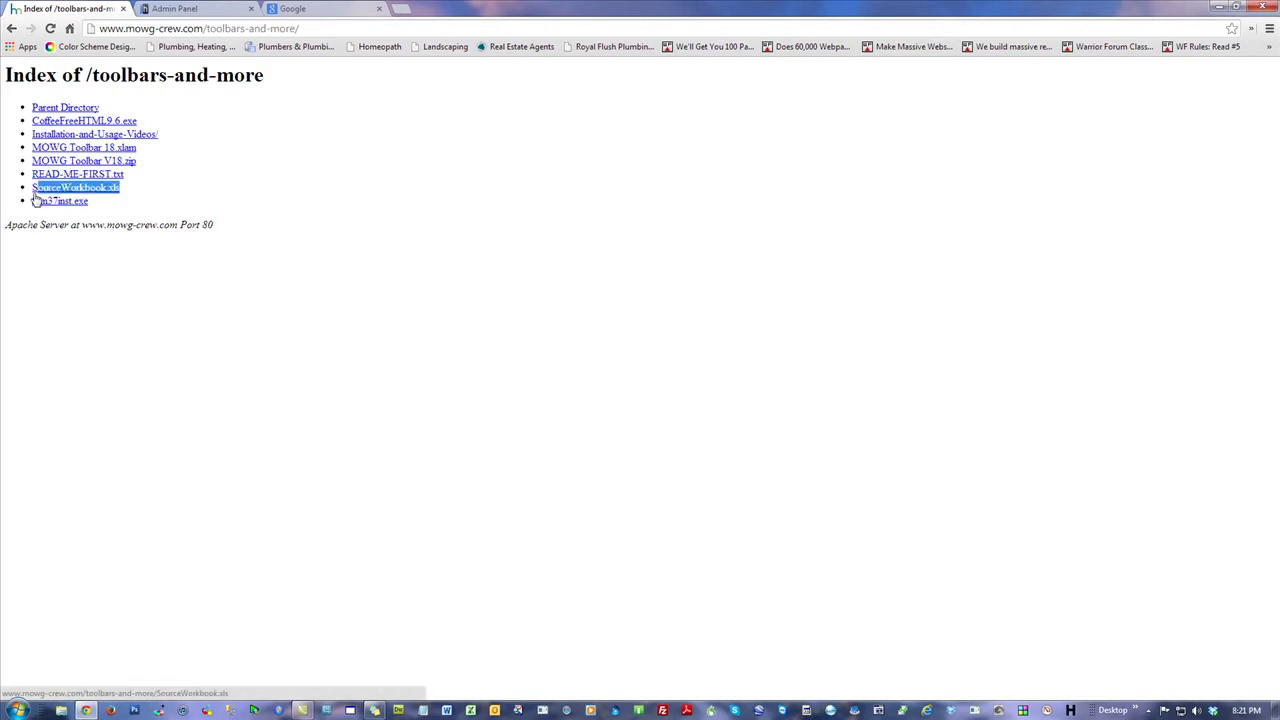
pyautogui.click(405, 351)
pyautogui.moveTo(140, 150); pyautogui.dragTo(32, 150)
pyautogui.click(431, 205)
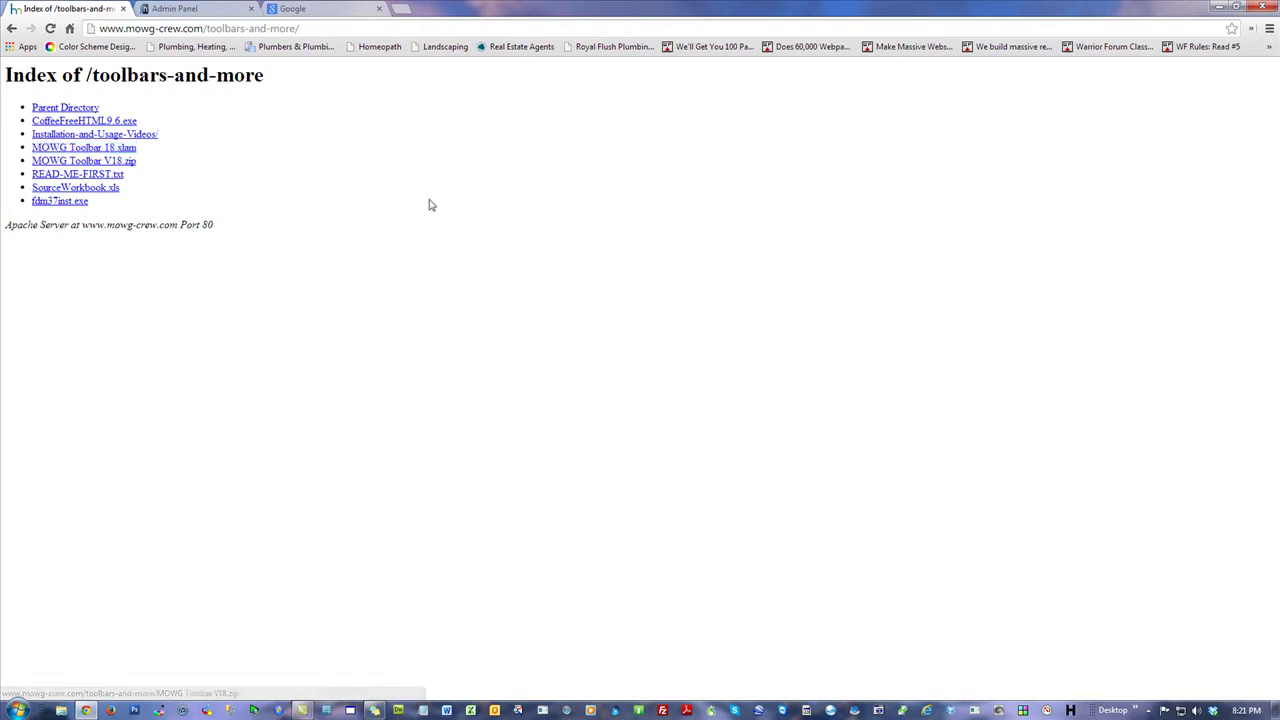
pyautogui.click(98, 148)
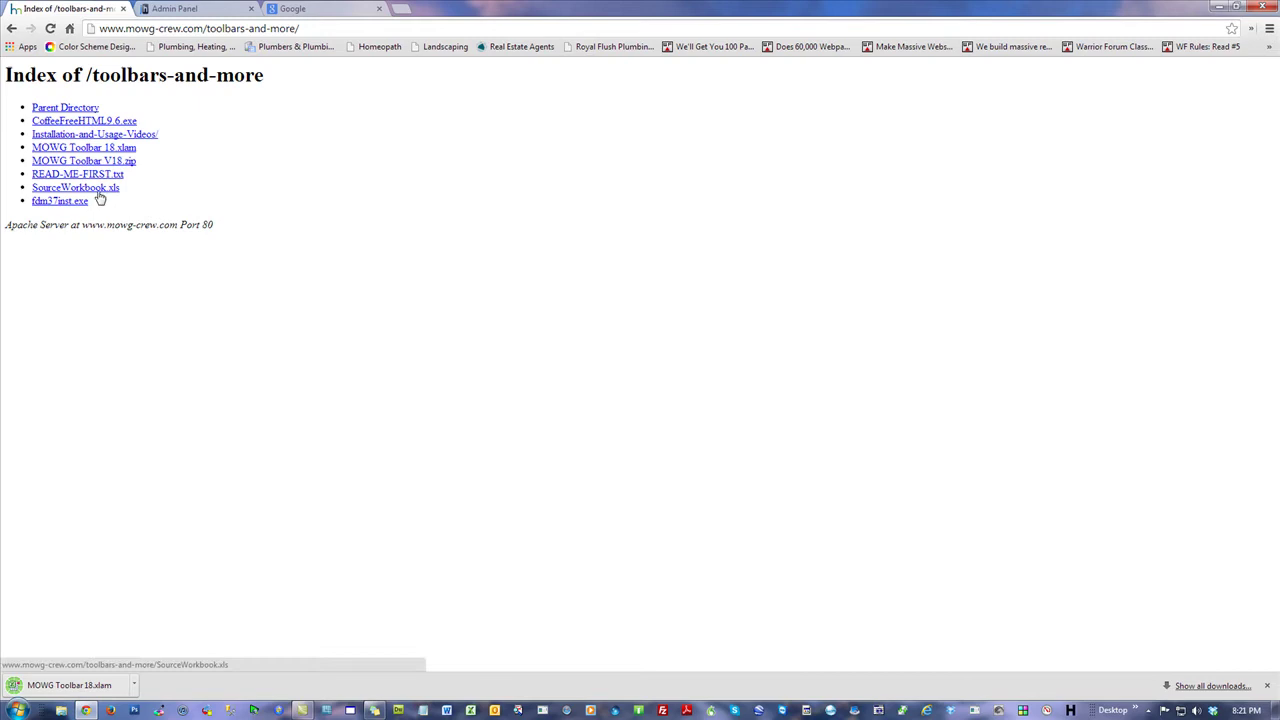
# - Download SourceWorkbook.xls, enable editing in Excel, close it, and minimize Chrome
pyautogui.moveTo(140, 162); pyautogui.dragTo(32, 162)
pyautogui.click(366, 320)
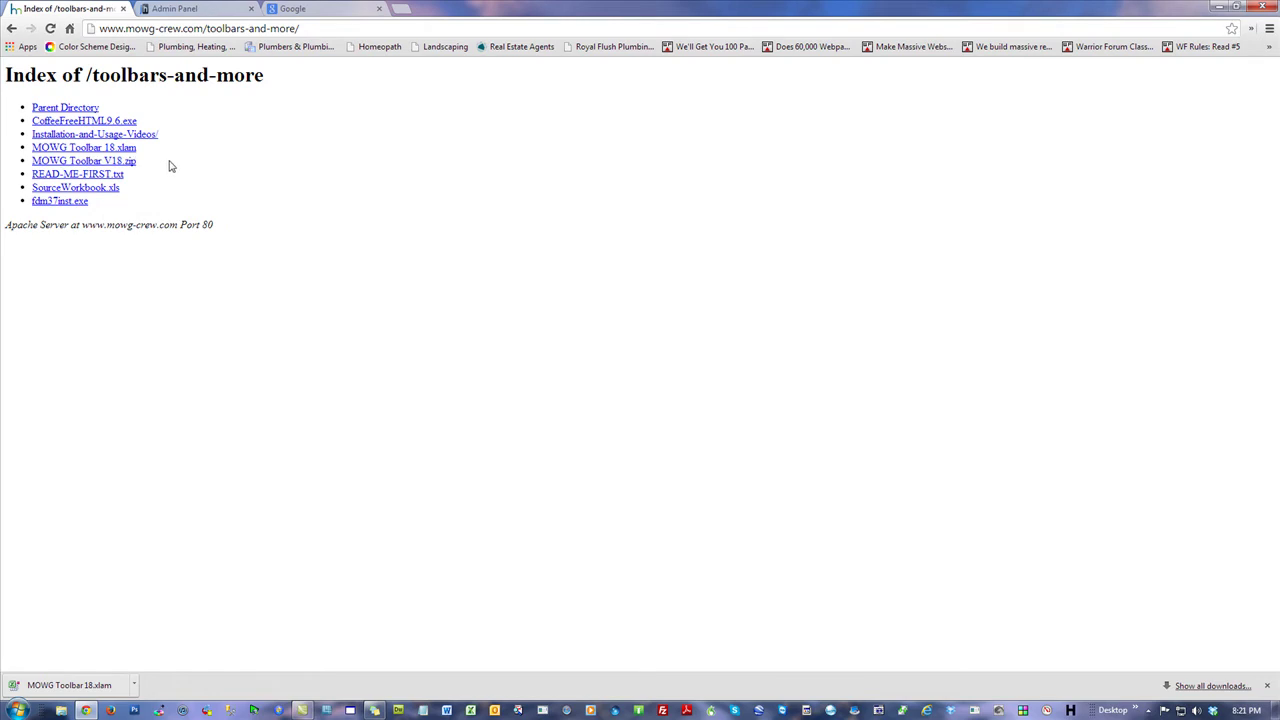
pyautogui.click(108, 189)
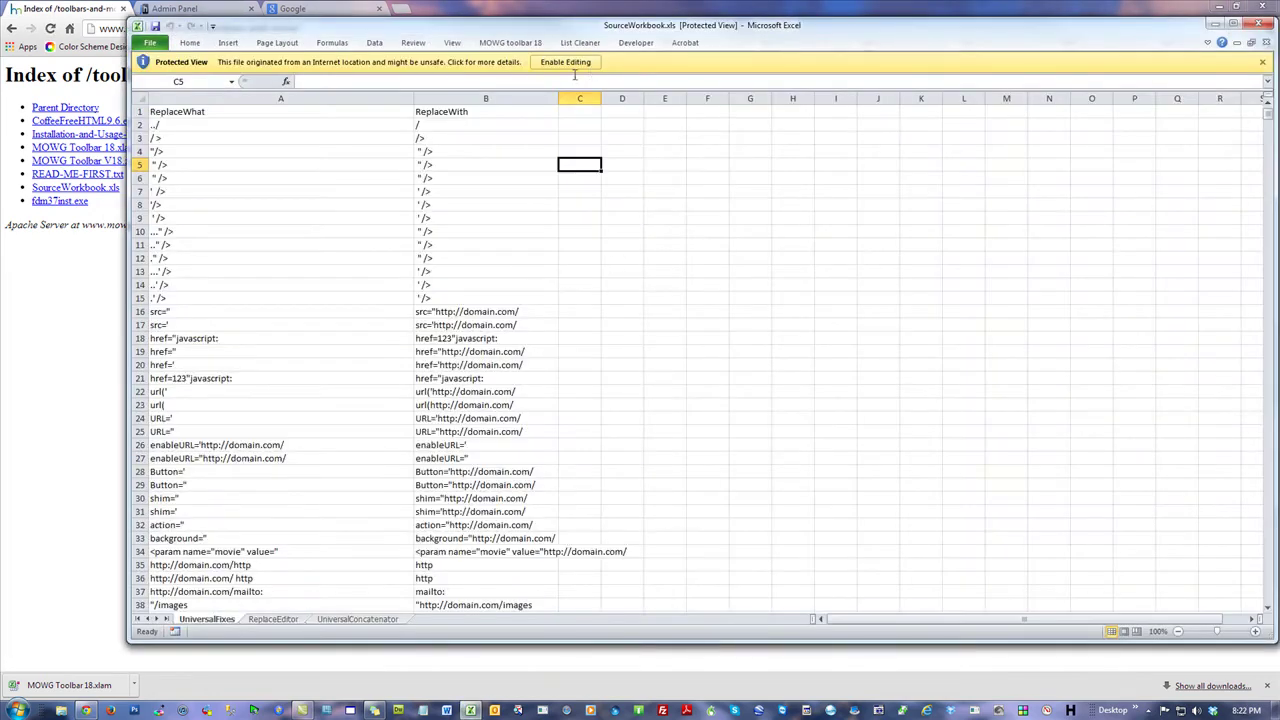
pyautogui.click(565, 62)
pyautogui.click(1262, 23)
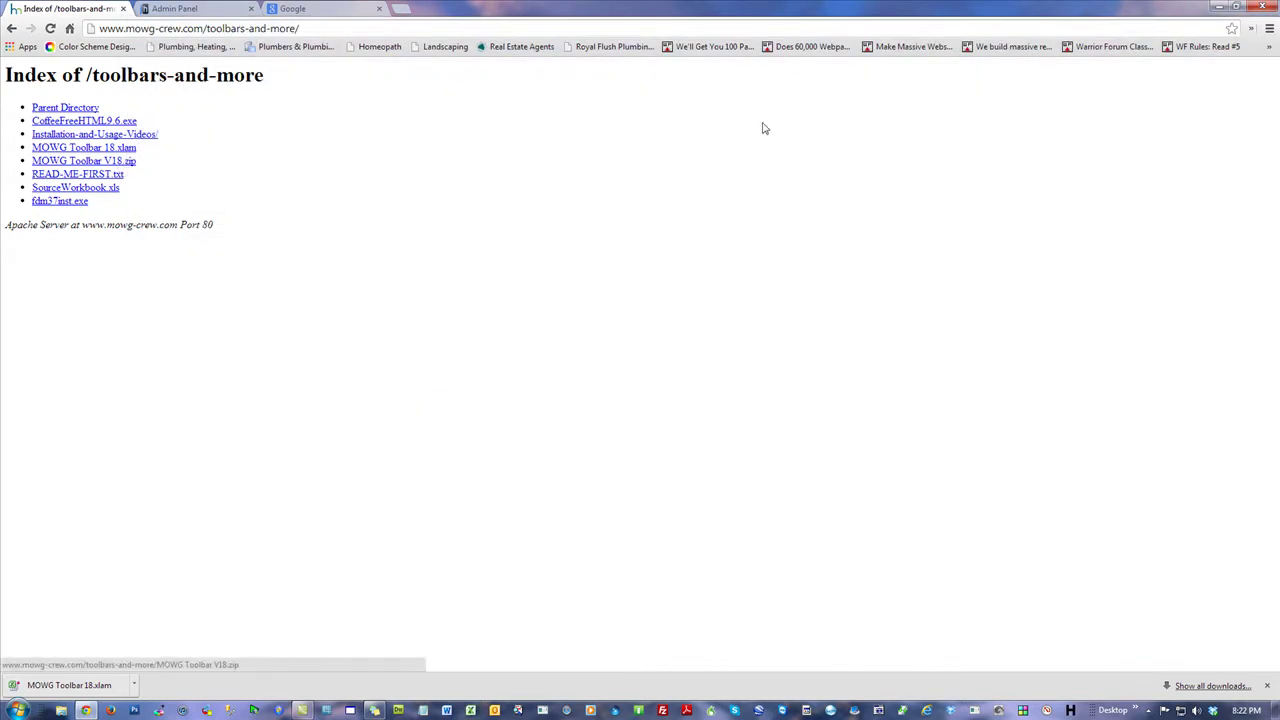
pyautogui.click(1220, 6)
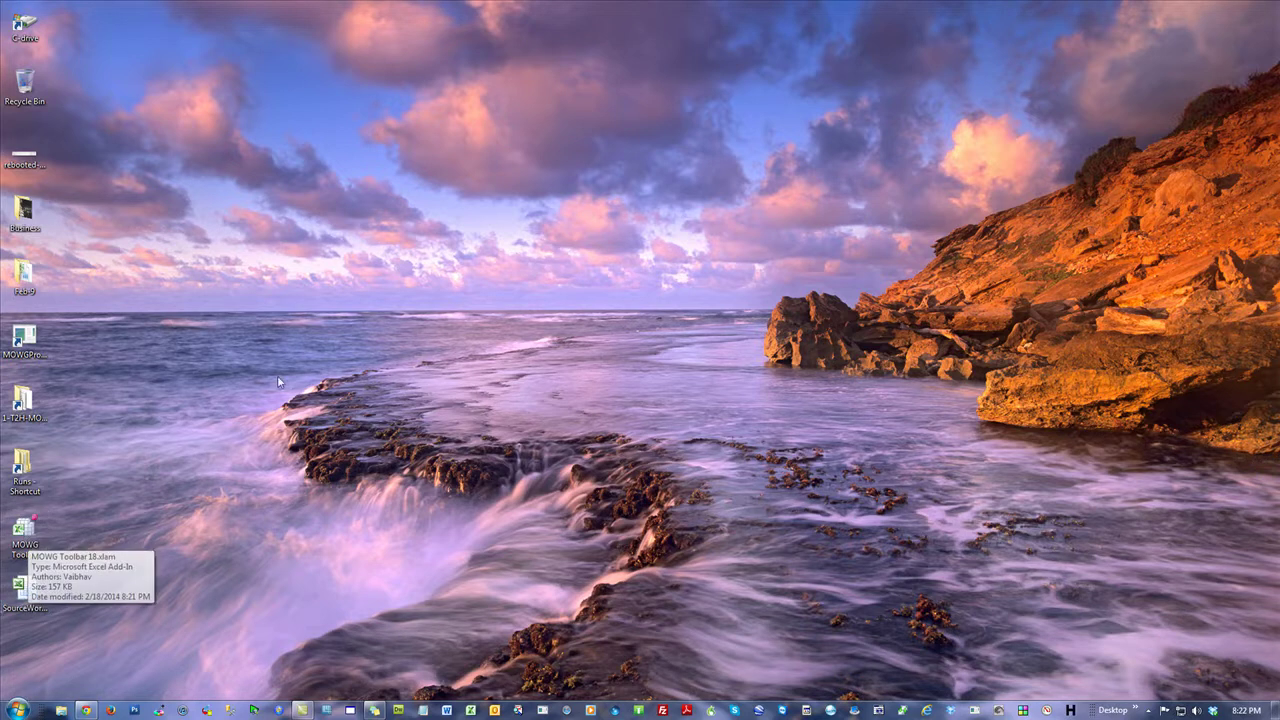
# - Line up the SourceWorkbook and MOWG Toolbar desktop icons and cut both files
pyautogui.moveTo(24, 592); pyautogui.dragTo(176, 404)
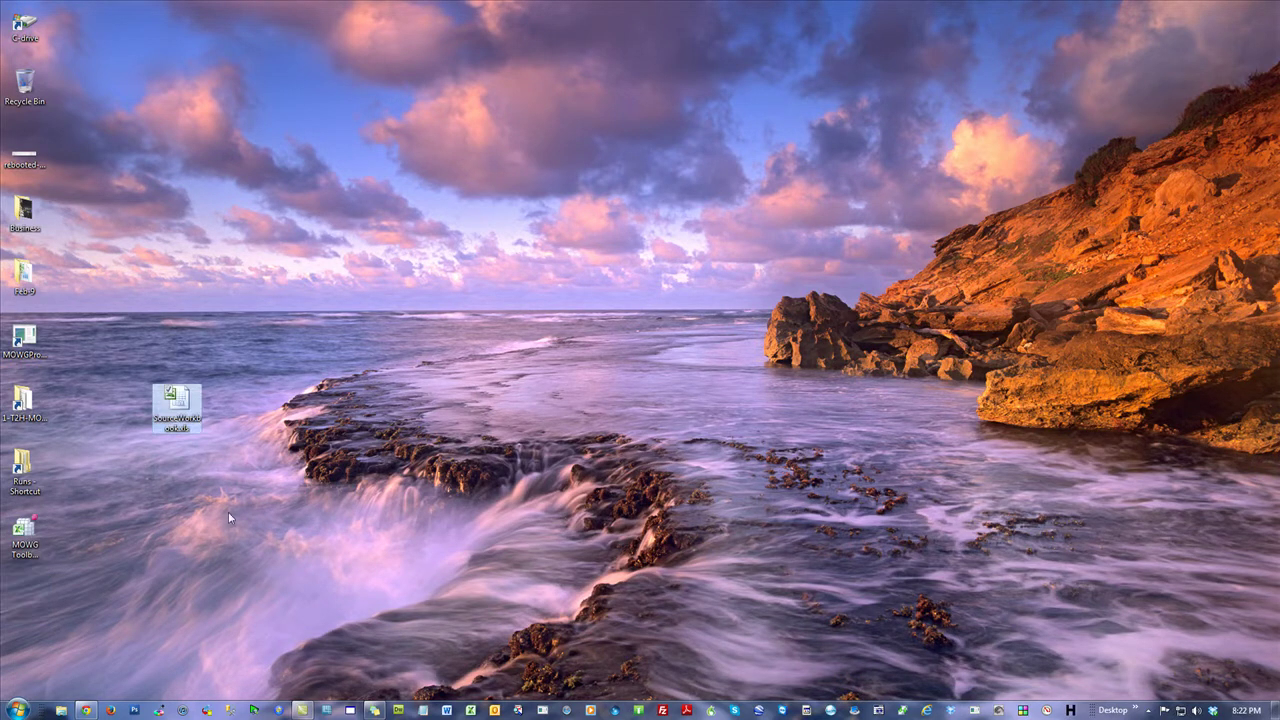
pyautogui.moveTo(24, 530); pyautogui.dragTo(328, 403)
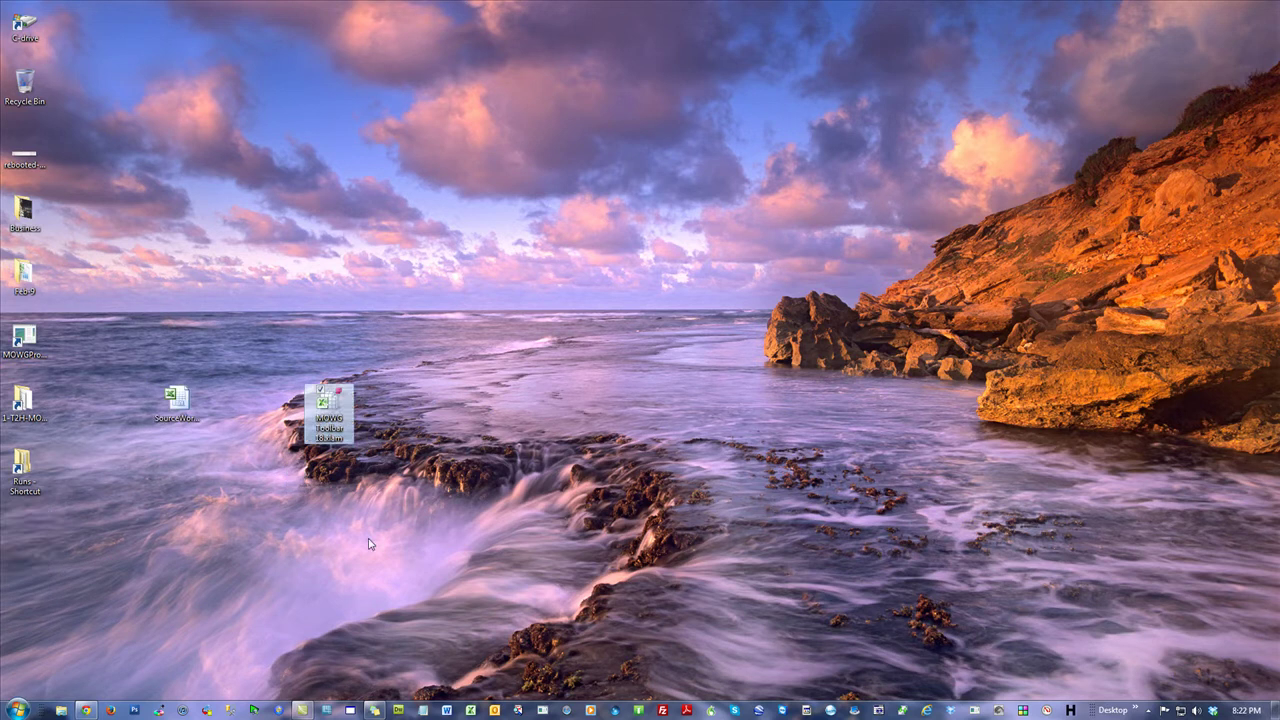
pyautogui.click(490, 408)
pyautogui.moveTo(468, 412); pyautogui.dragTo(185, 410)
pyautogui.rightClick(180, 408)
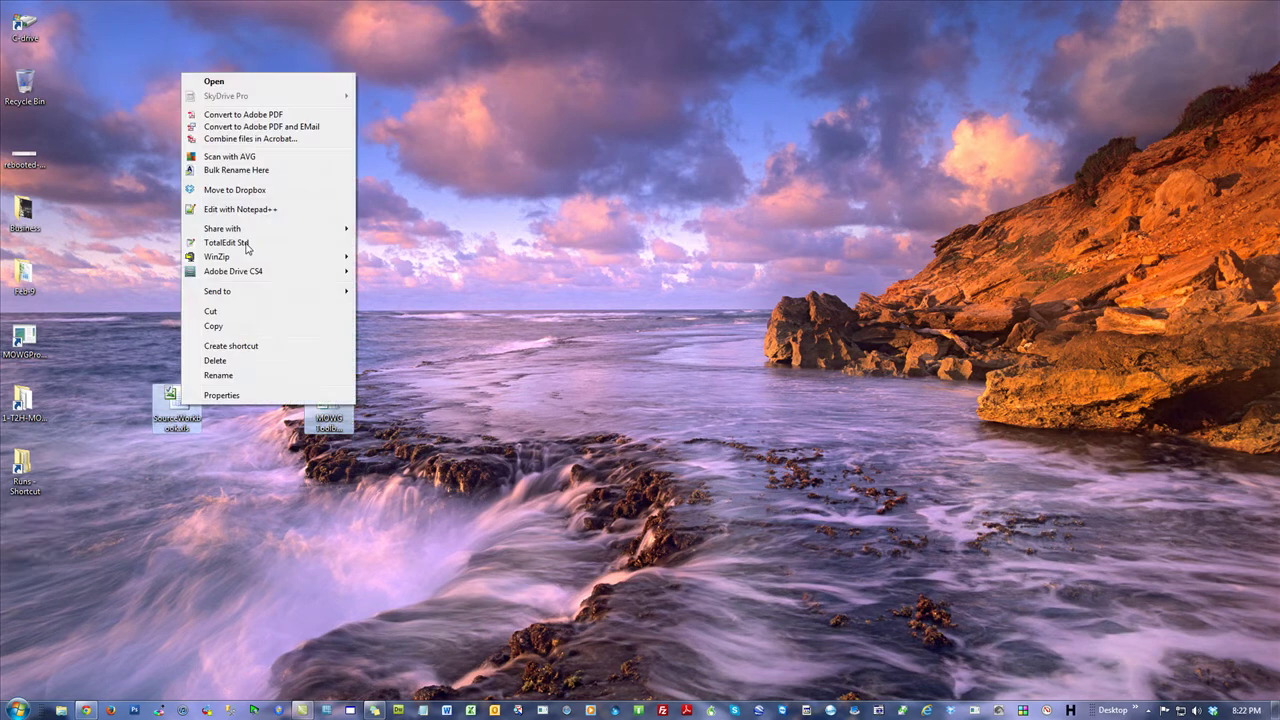
pyautogui.click(212, 311)
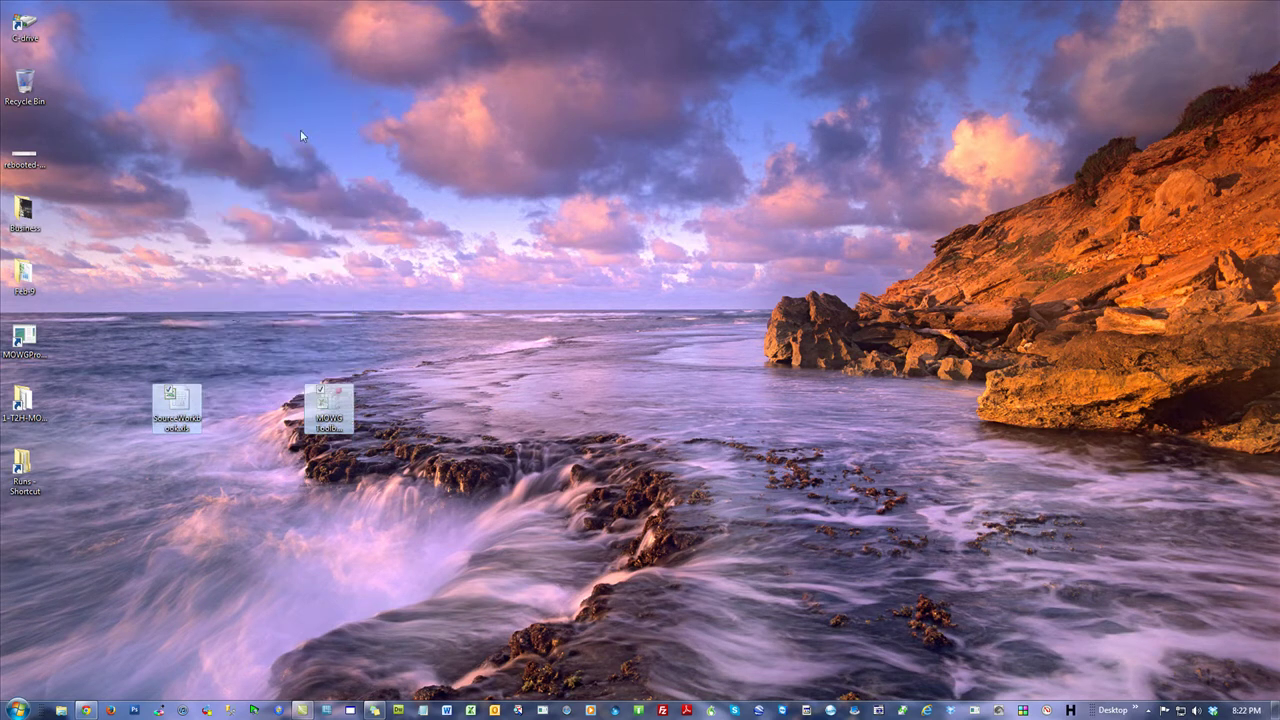
# - Paste them into C:\Program Files (x86)\MOWG Toolbar V18 in list view, then cancel the name conflict
pyautogui.doubleClick(24, 28)
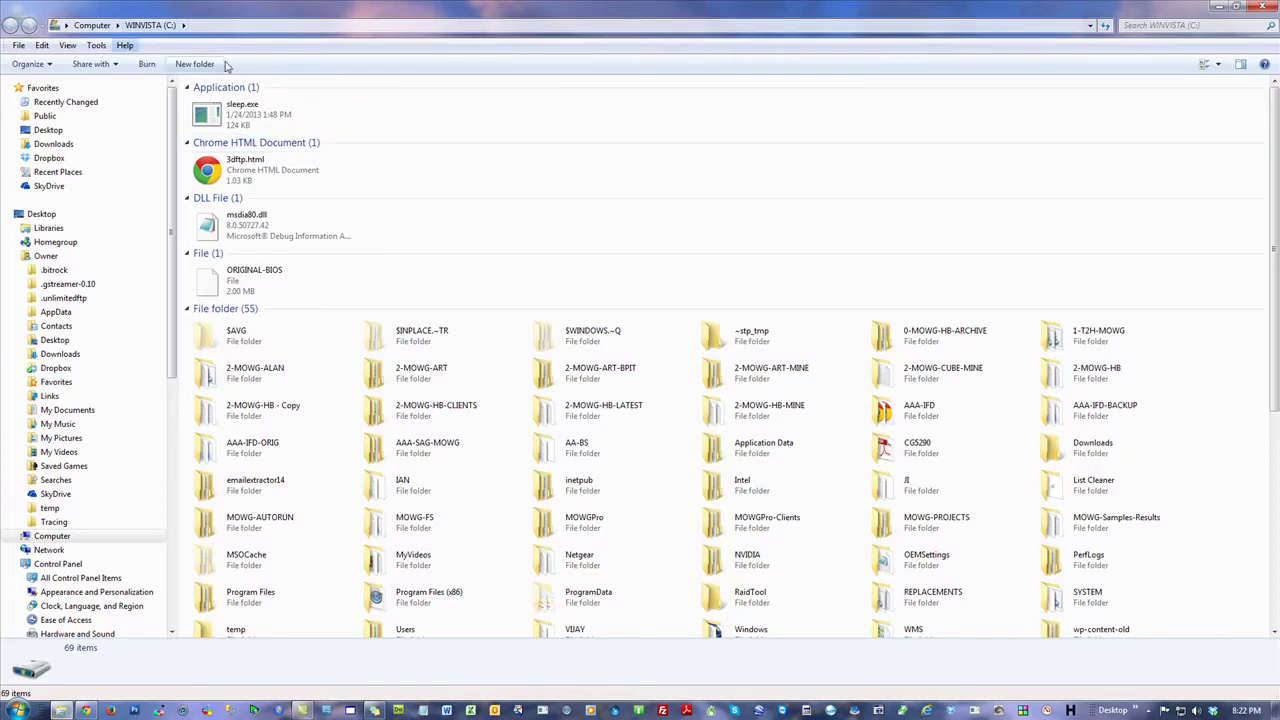
pyautogui.click(1218, 65)
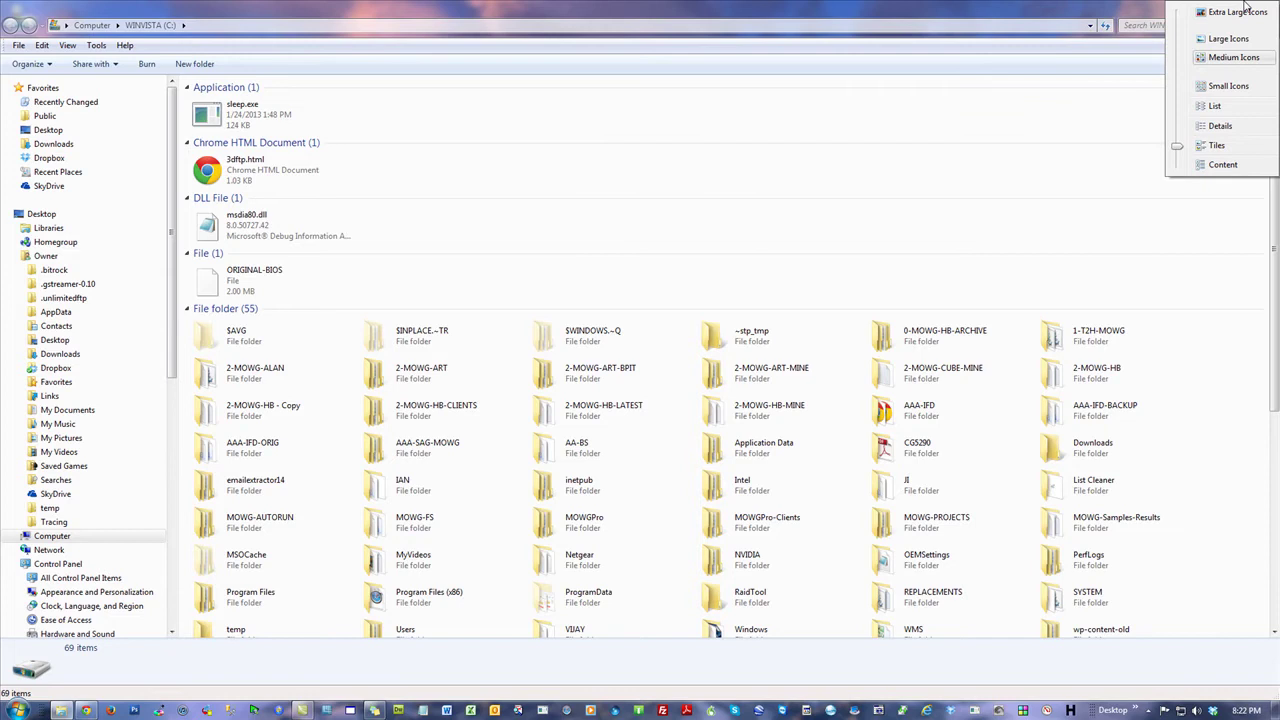
pyautogui.click(1215, 106)
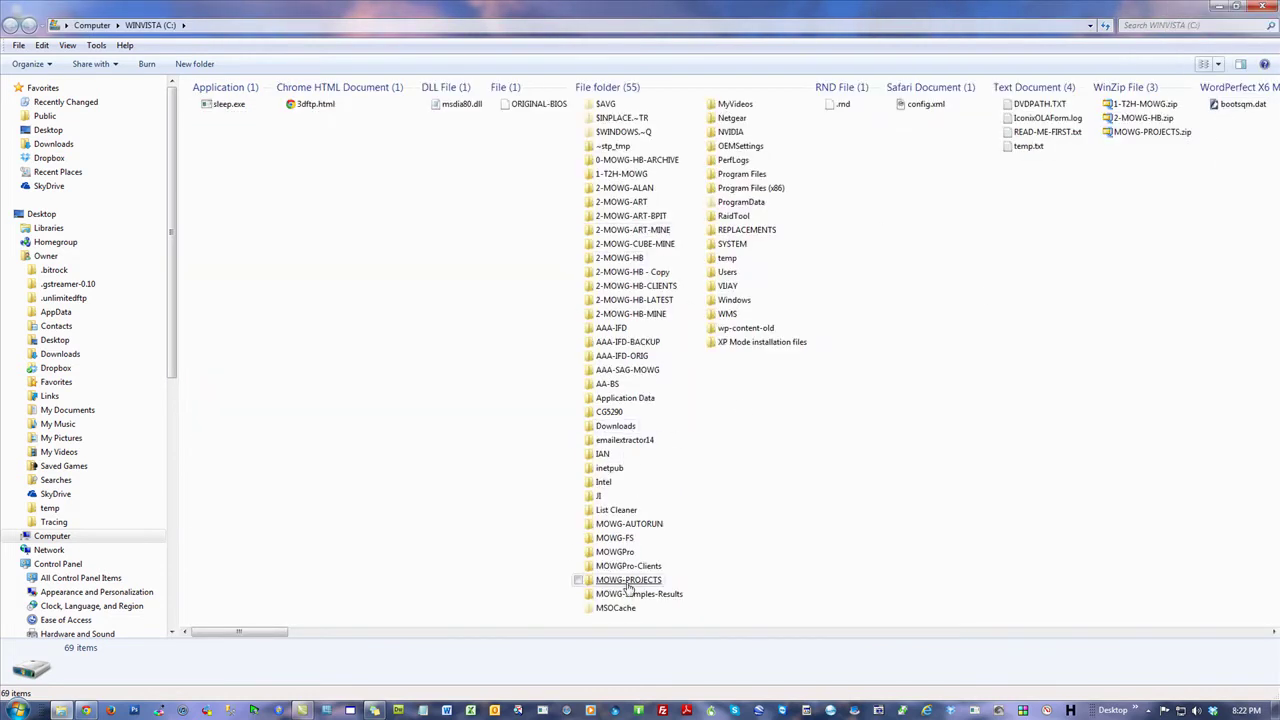
pyautogui.doubleClick(750, 188)
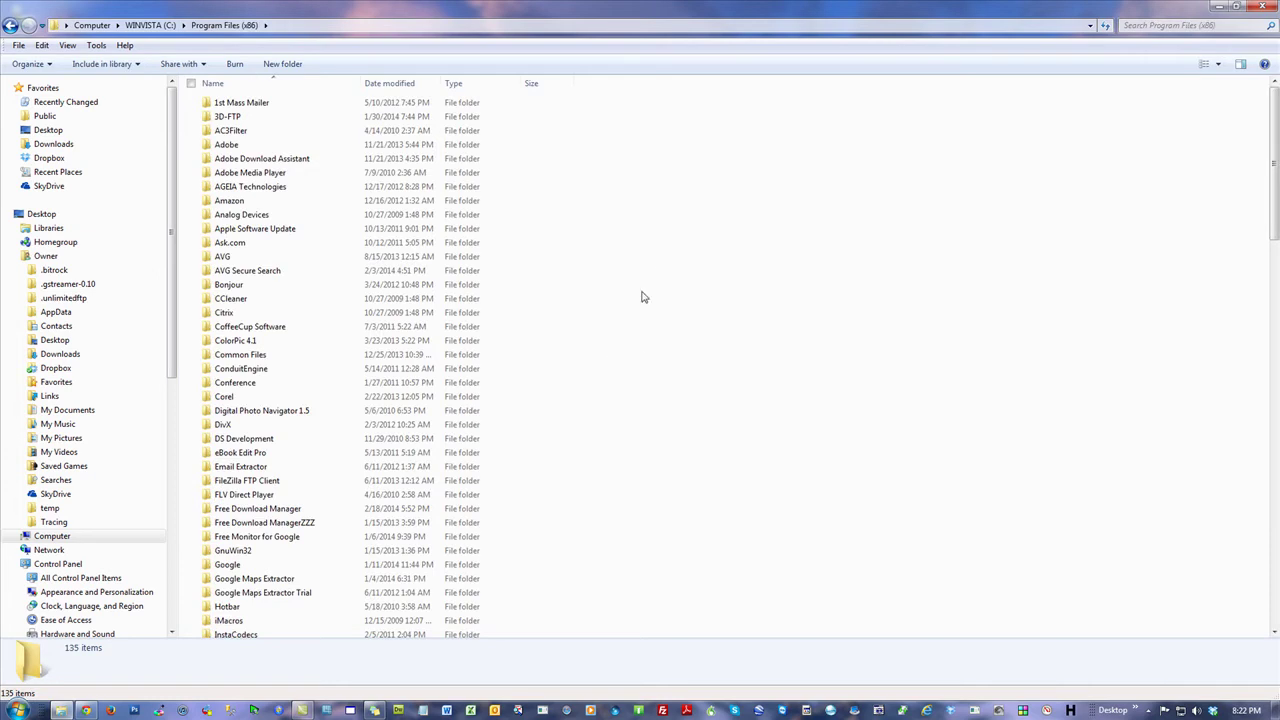
pyautogui.scroll(-3, 650, 320)
pyautogui.scroll(-9, 714, 375)
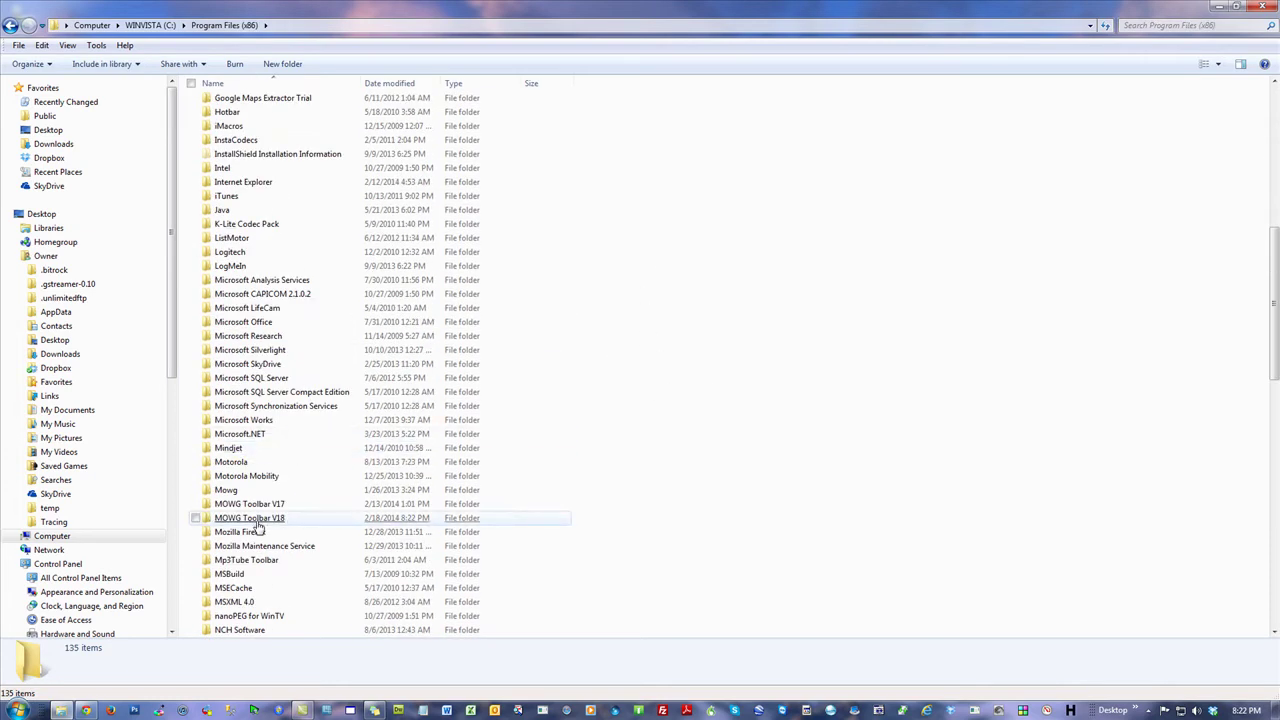
pyautogui.doubleClick(282, 522)
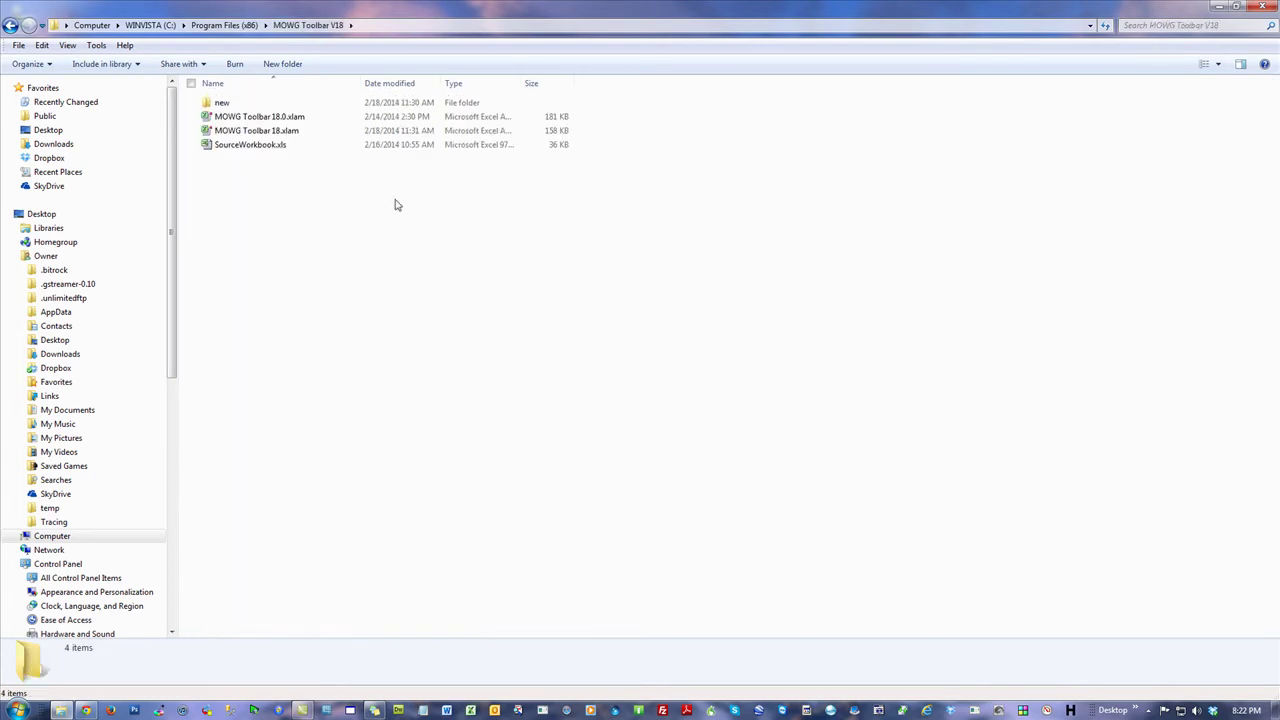
pyautogui.rightClick(336, 189)
pyautogui.click(370, 277)
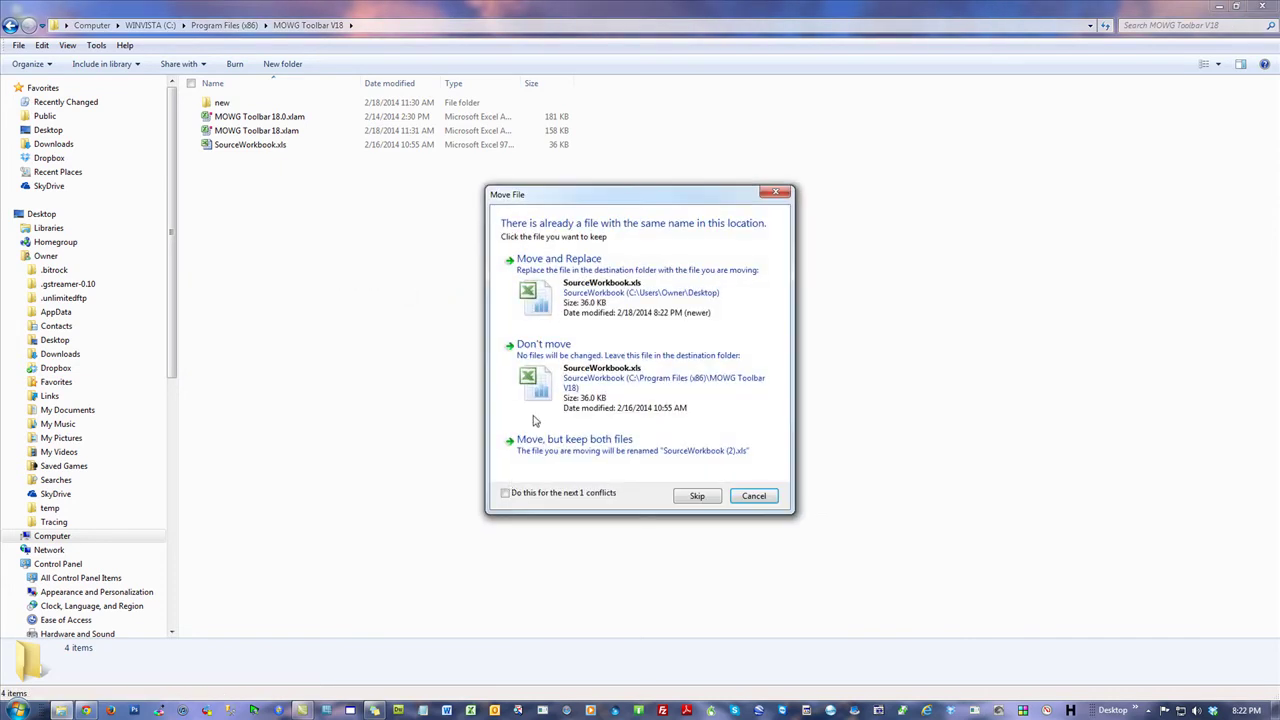
pyautogui.click(754, 498)
pyautogui.click(1265, 8)
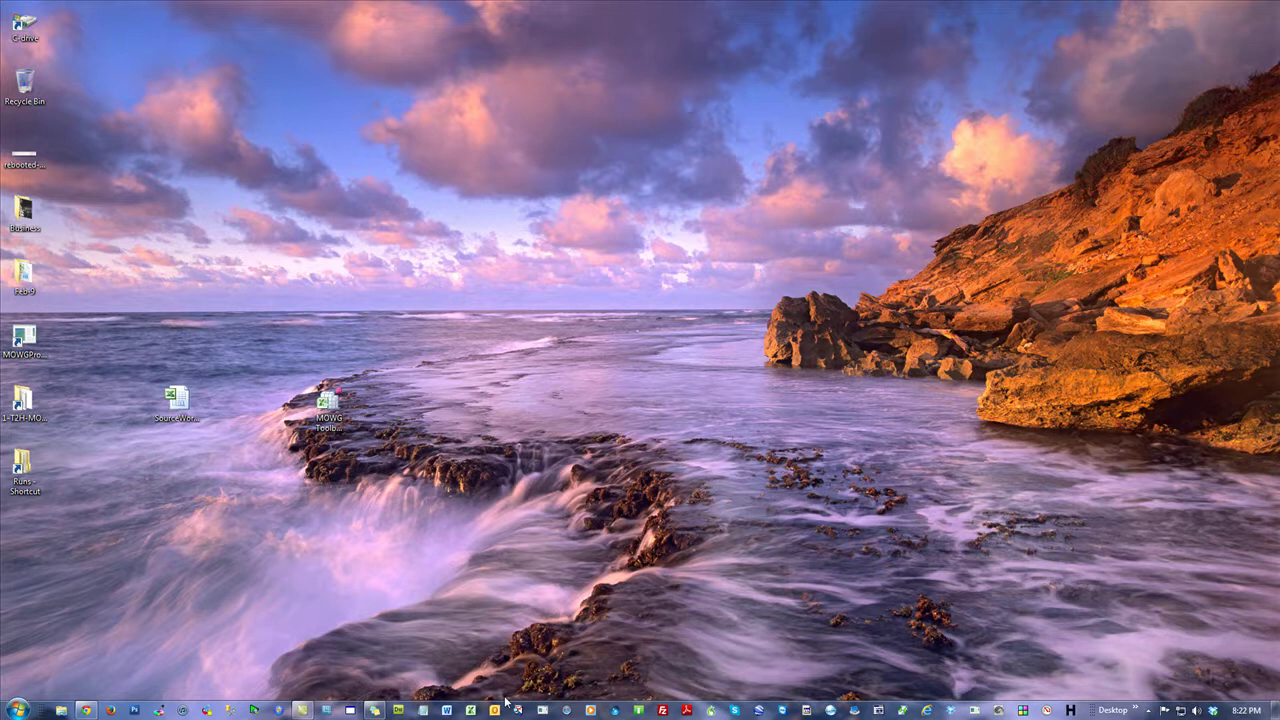
pyautogui.click(469, 711)
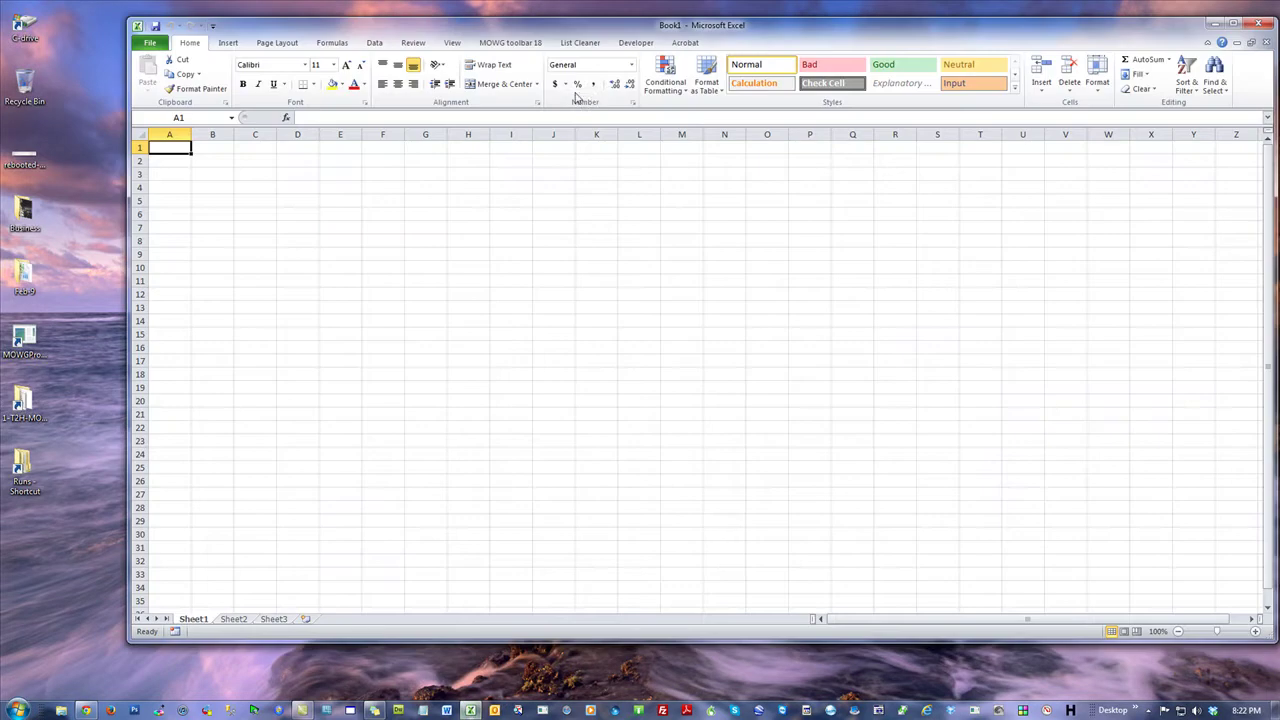
pyautogui.click(522, 43)
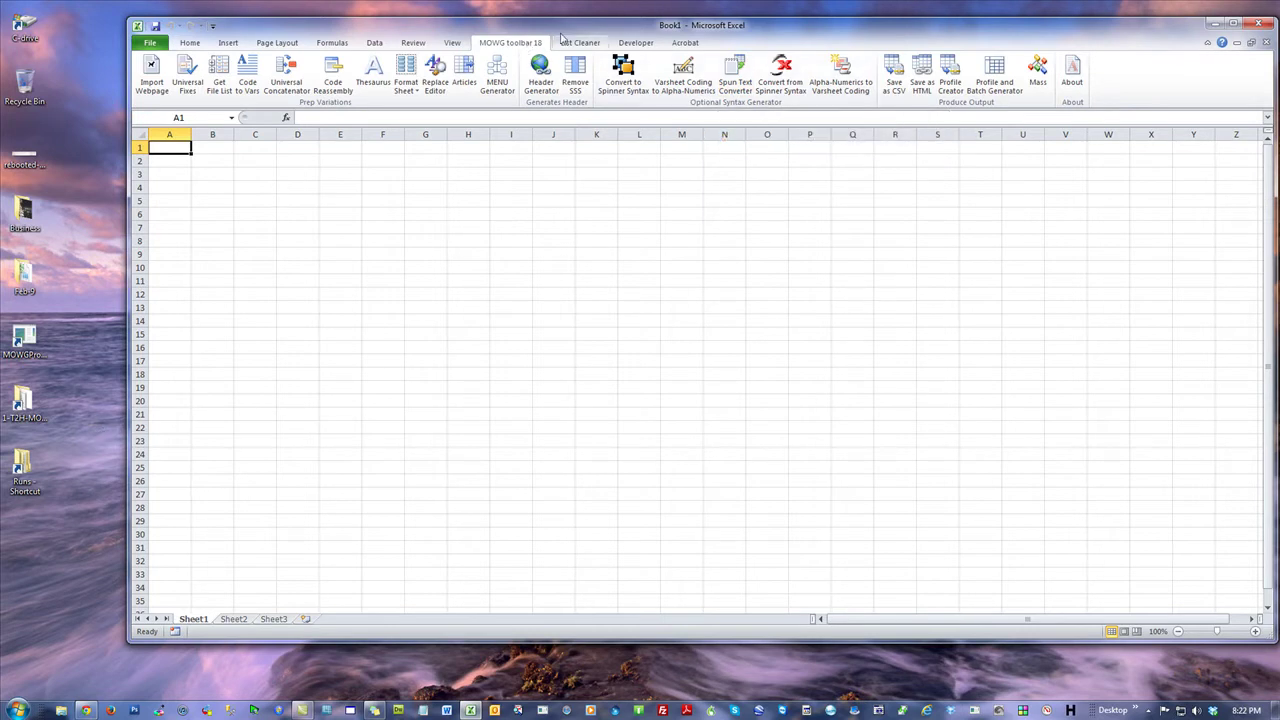
pyautogui.moveTo(733, 33); pyautogui.dragTo(661, 38)
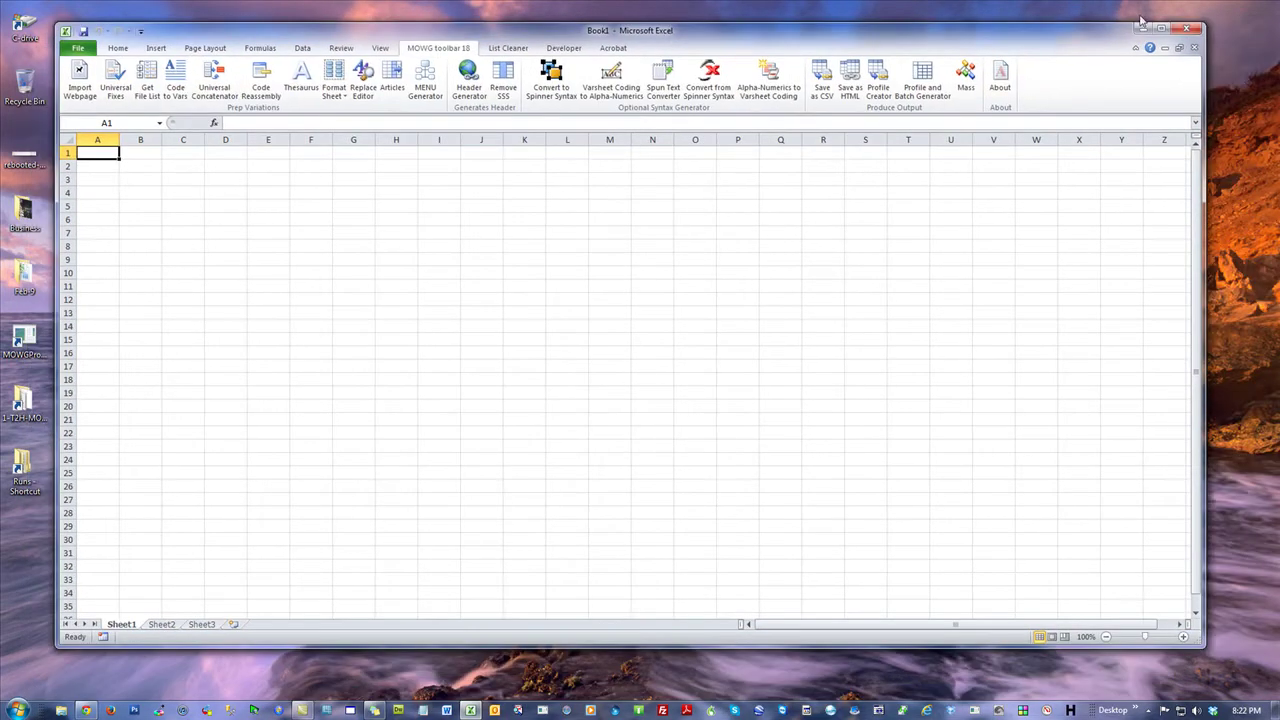
# - Close Excel, drag both spreadsheet files to the Recycle Bin, and empty it permanently
pyautogui.click(1188, 30)
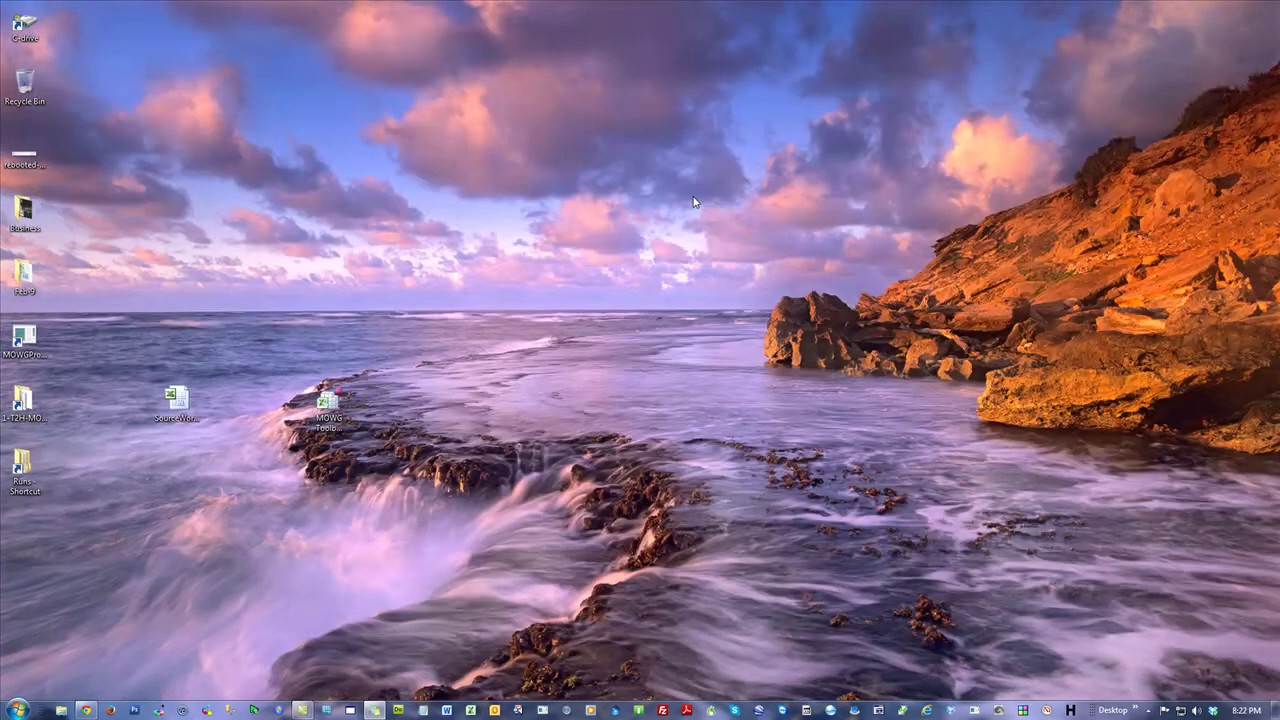
pyautogui.moveTo(420, 440); pyautogui.dragTo(152, 366)
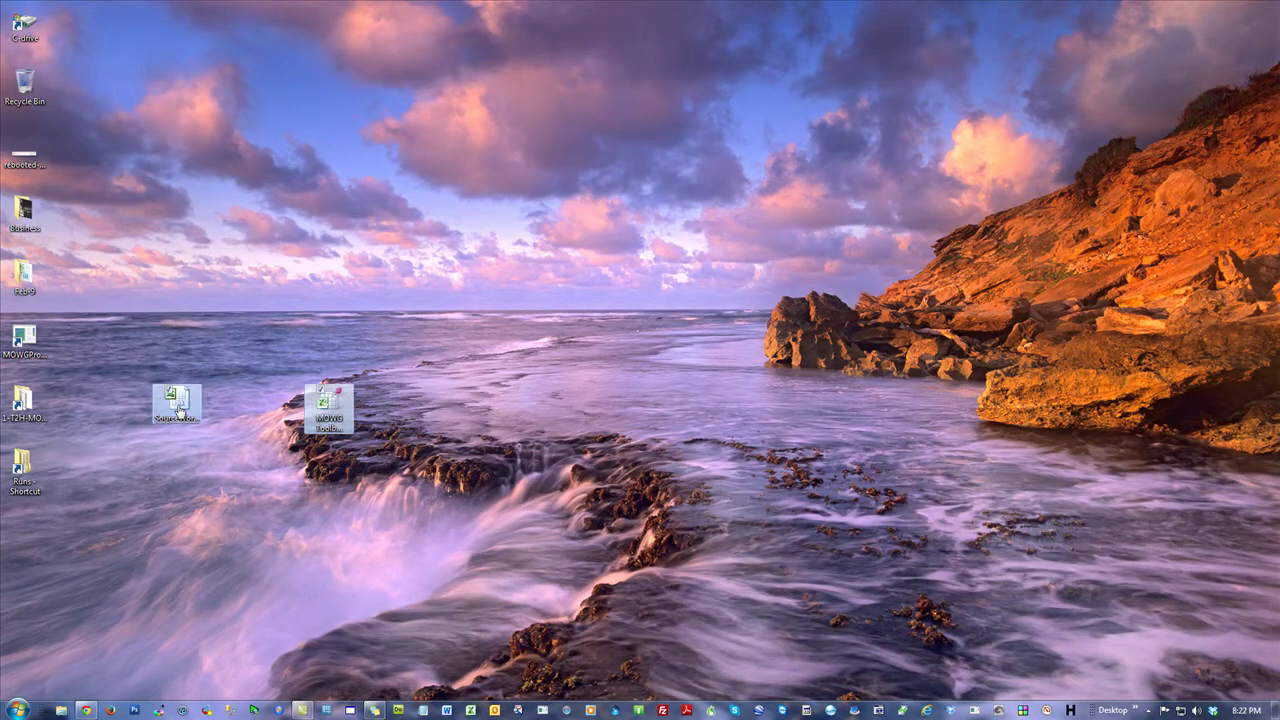
pyautogui.moveTo(180, 410); pyautogui.dragTo(24, 84)
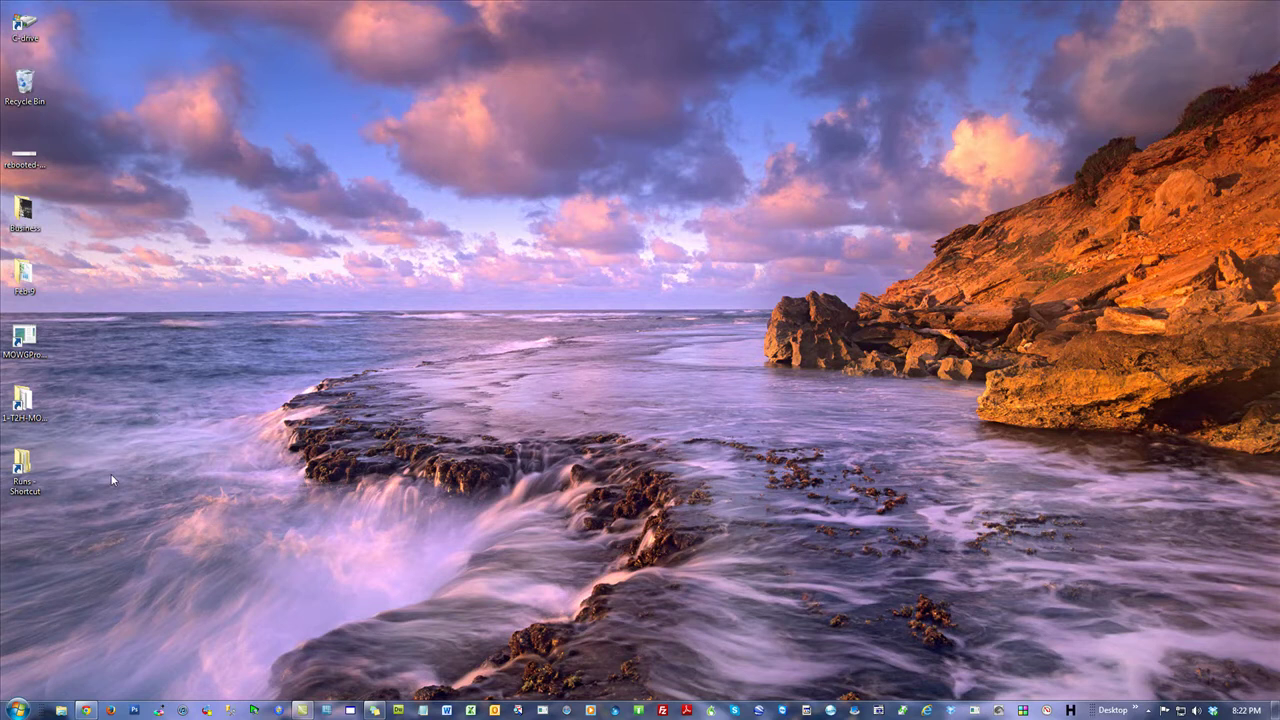
pyautogui.rightClick(27, 85)
pyautogui.click(70, 108)
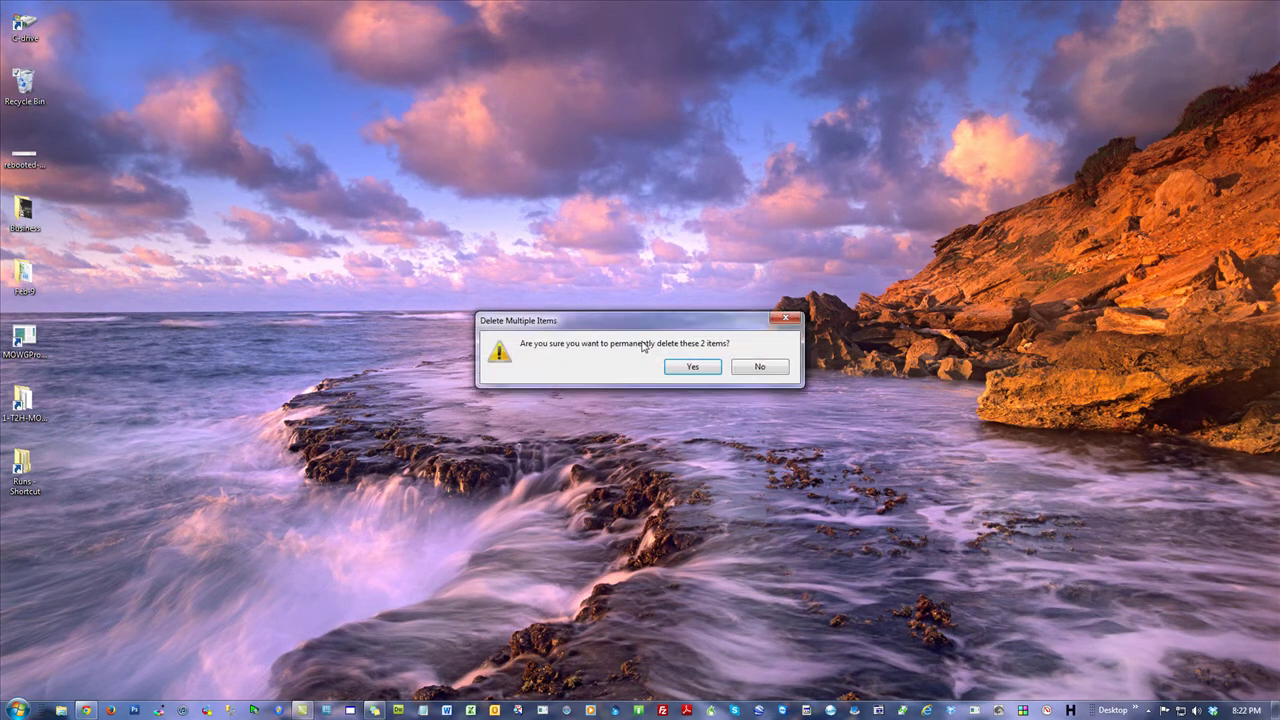
pyautogui.click(686, 365)
# - Create a new desktop folder named PROJ and open it in a restored window
pyautogui.rightClick(544, 96)
pyautogui.moveTo(641, 228)
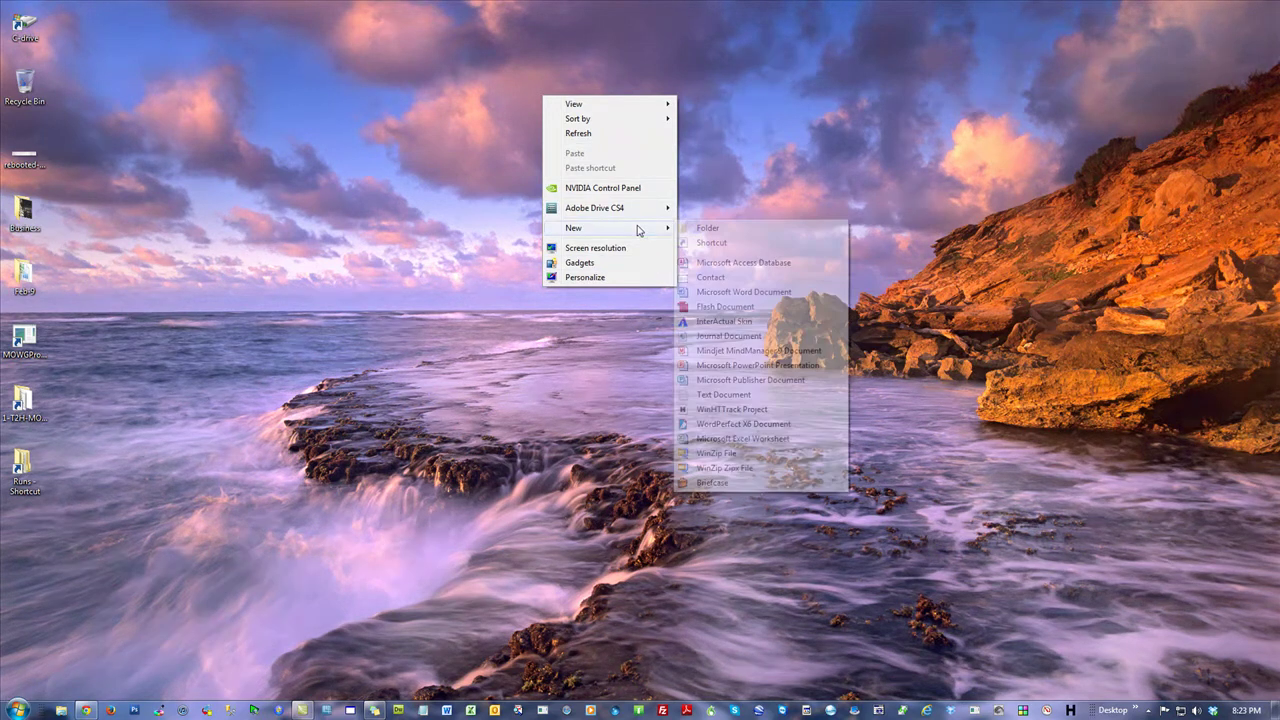
pyautogui.click(735, 230)
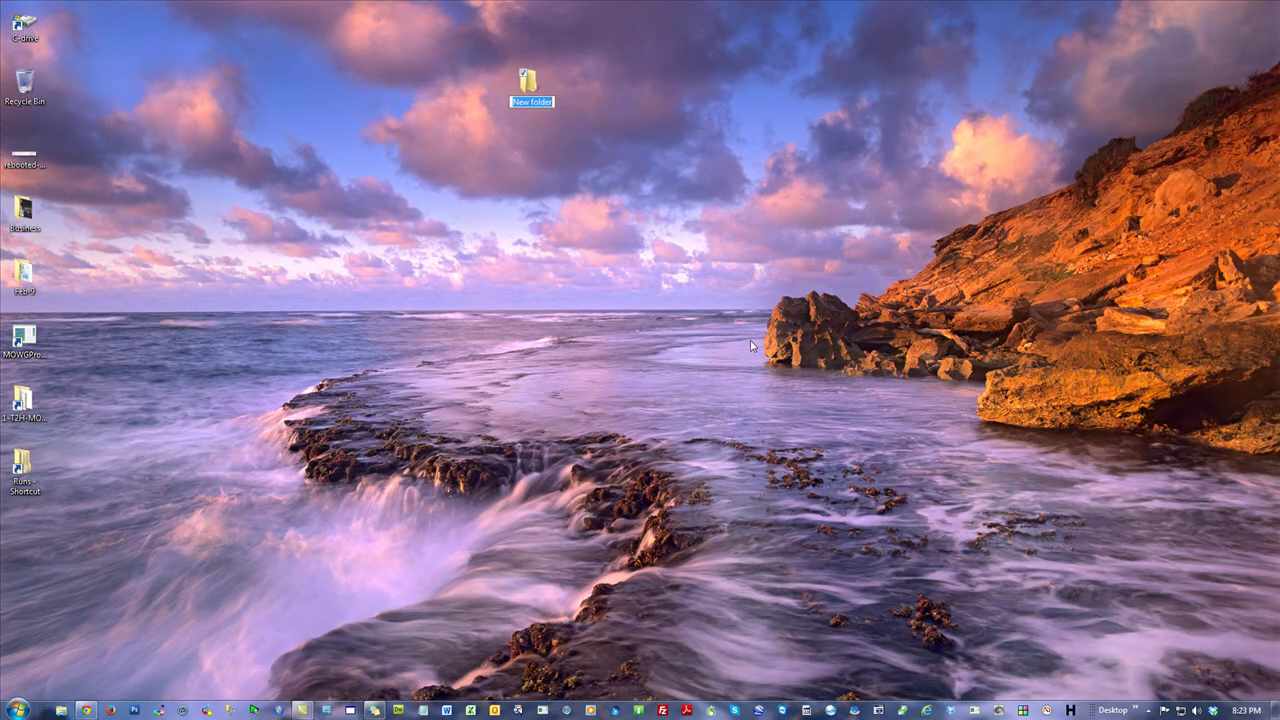
pyautogui.write('PROJ')
pyautogui.press('Return')
pyautogui.press('Return')
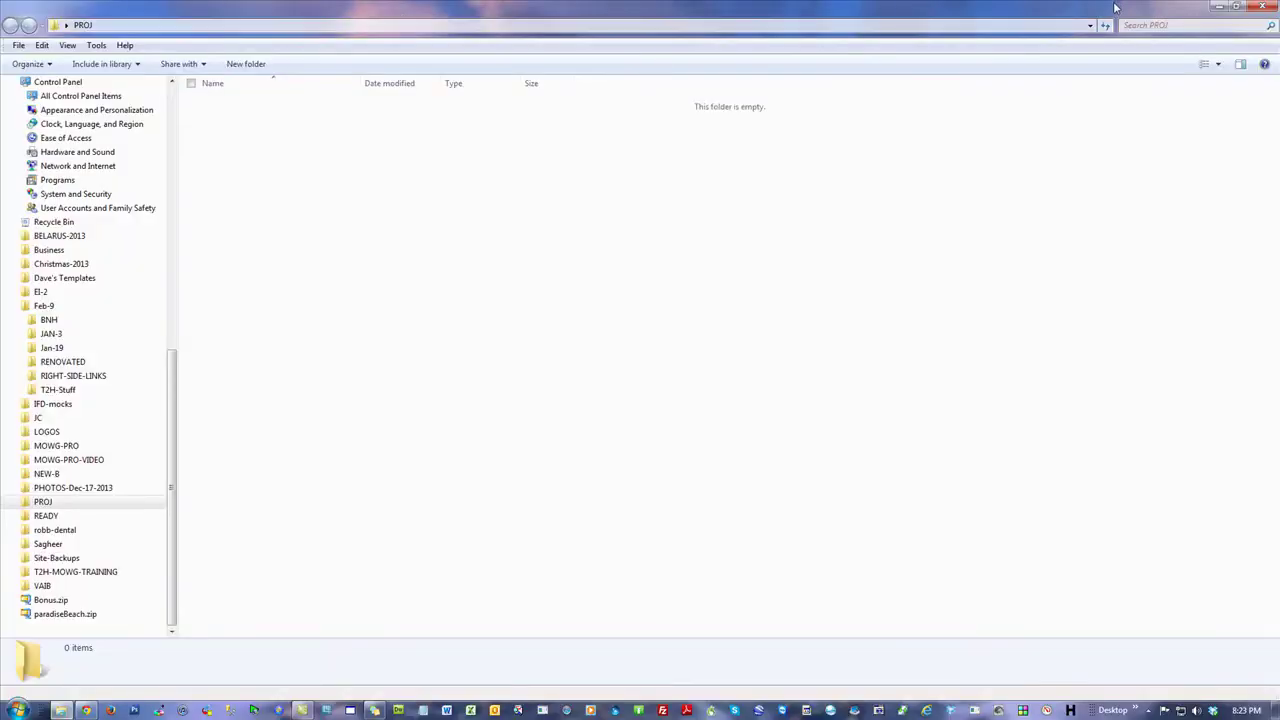
pyautogui.doubleClick(1113, 6)
pyautogui.click(284, 374)
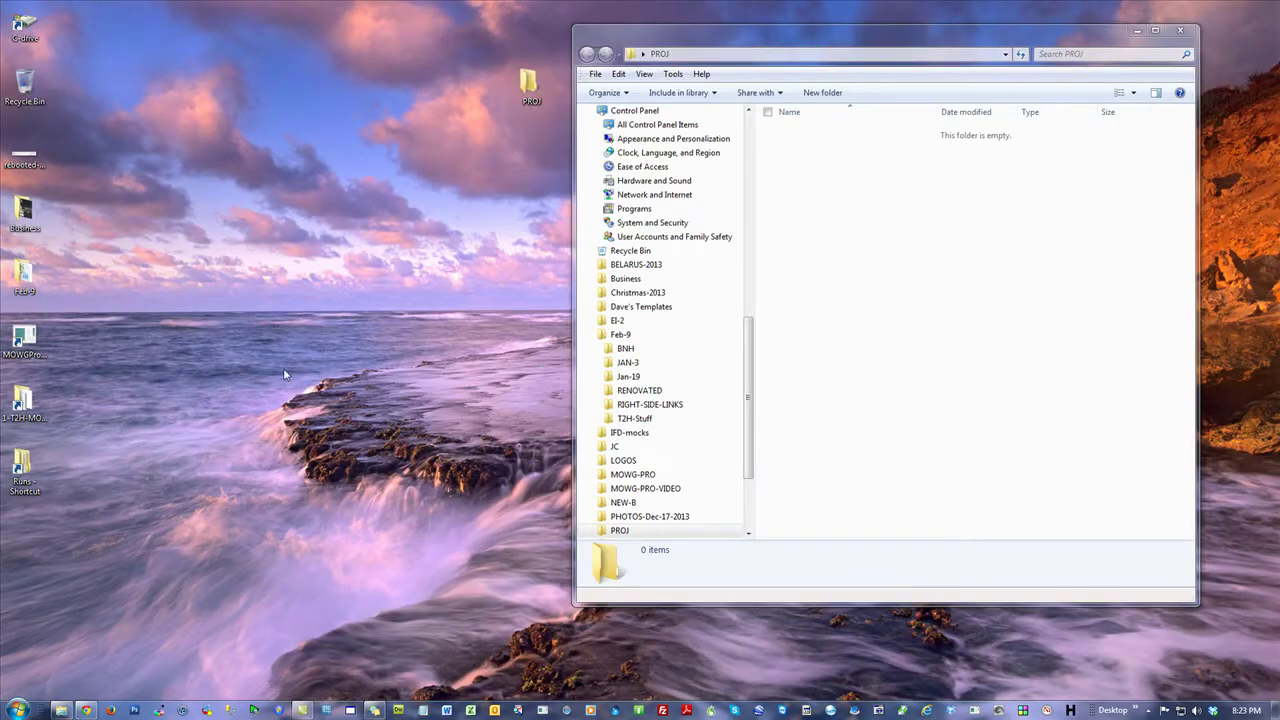
# - Back in Chrome, close the directory tab, log in to the CMS admin, and view the Home page
pyautogui.click(86, 710)
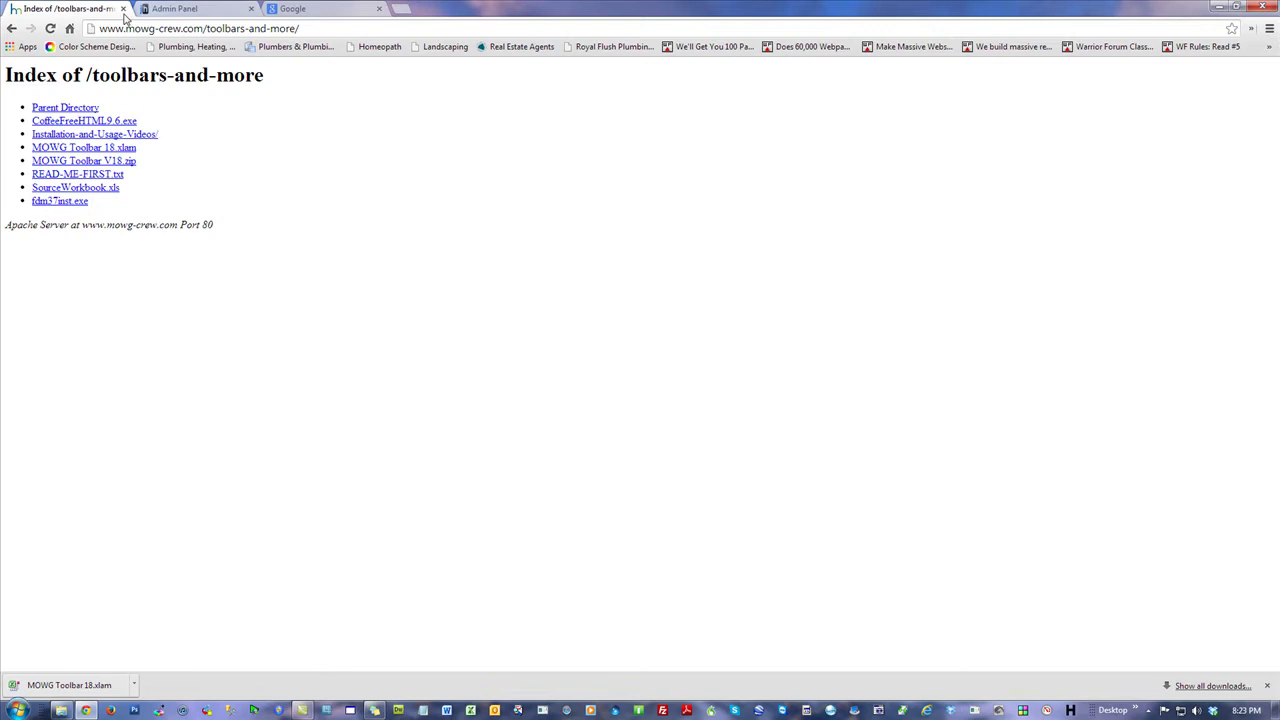
pyautogui.click(123, 9)
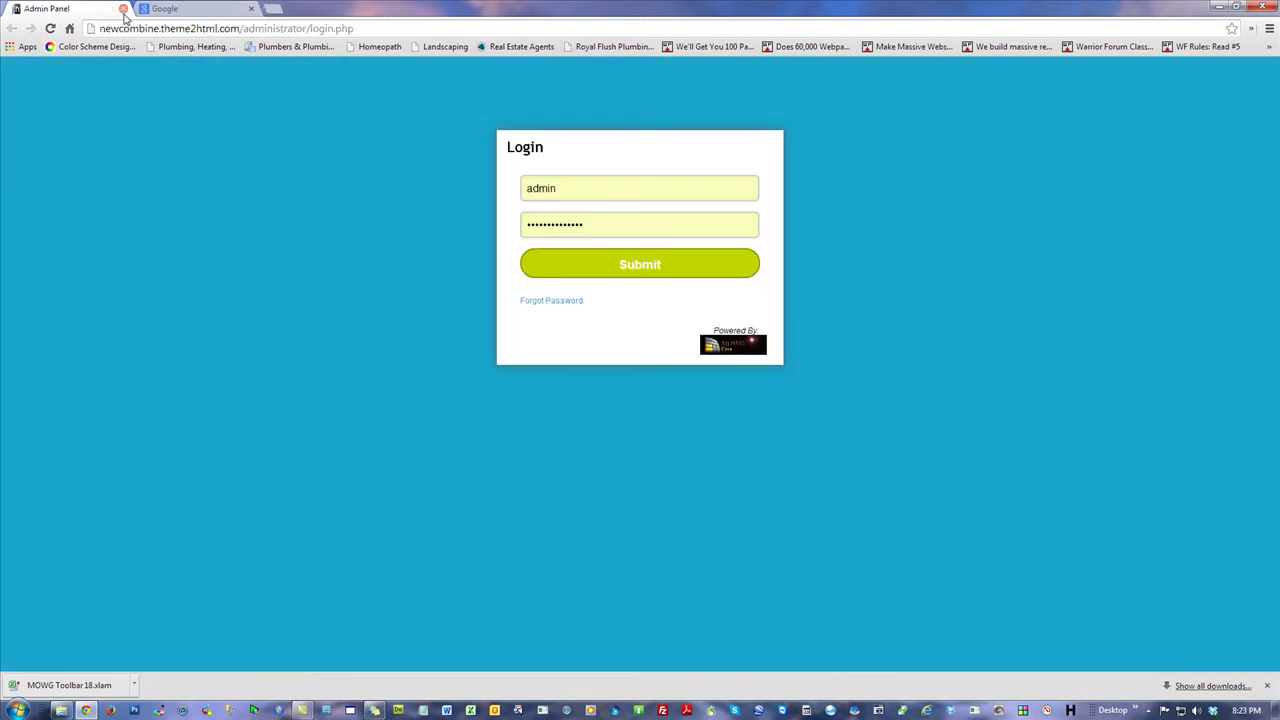
pyautogui.click(609, 263)
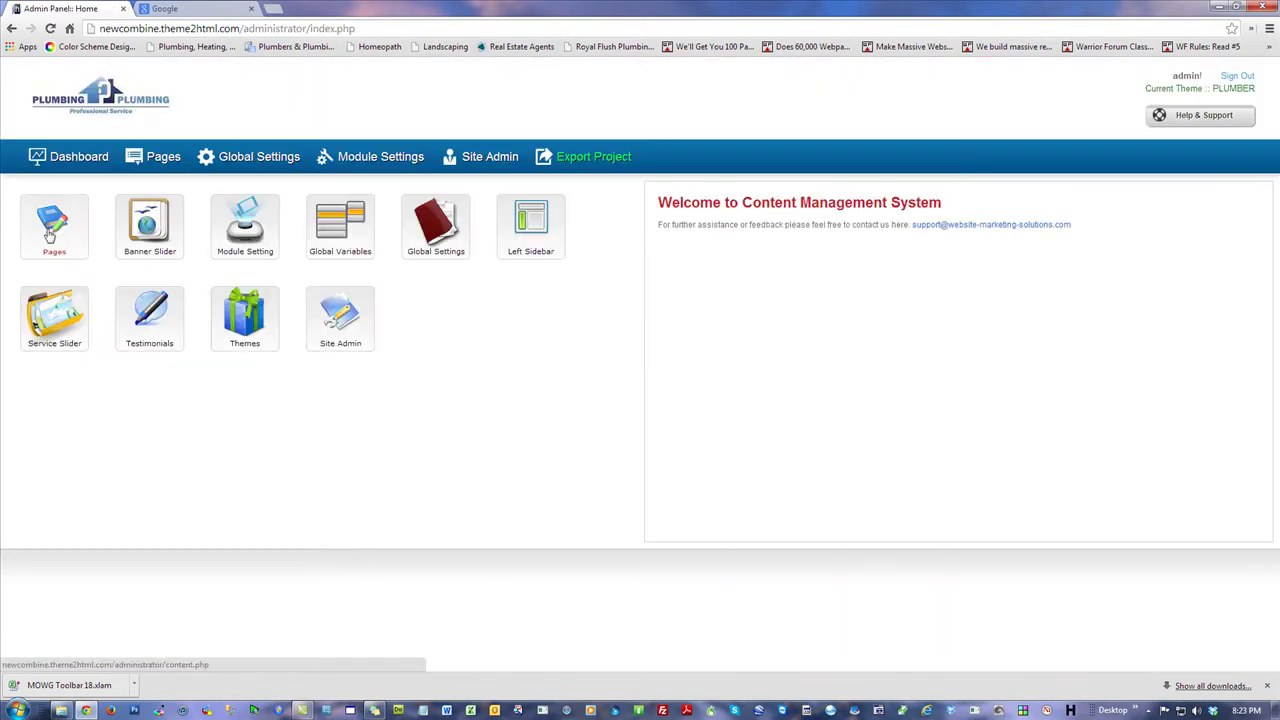
pyautogui.click(163, 156)
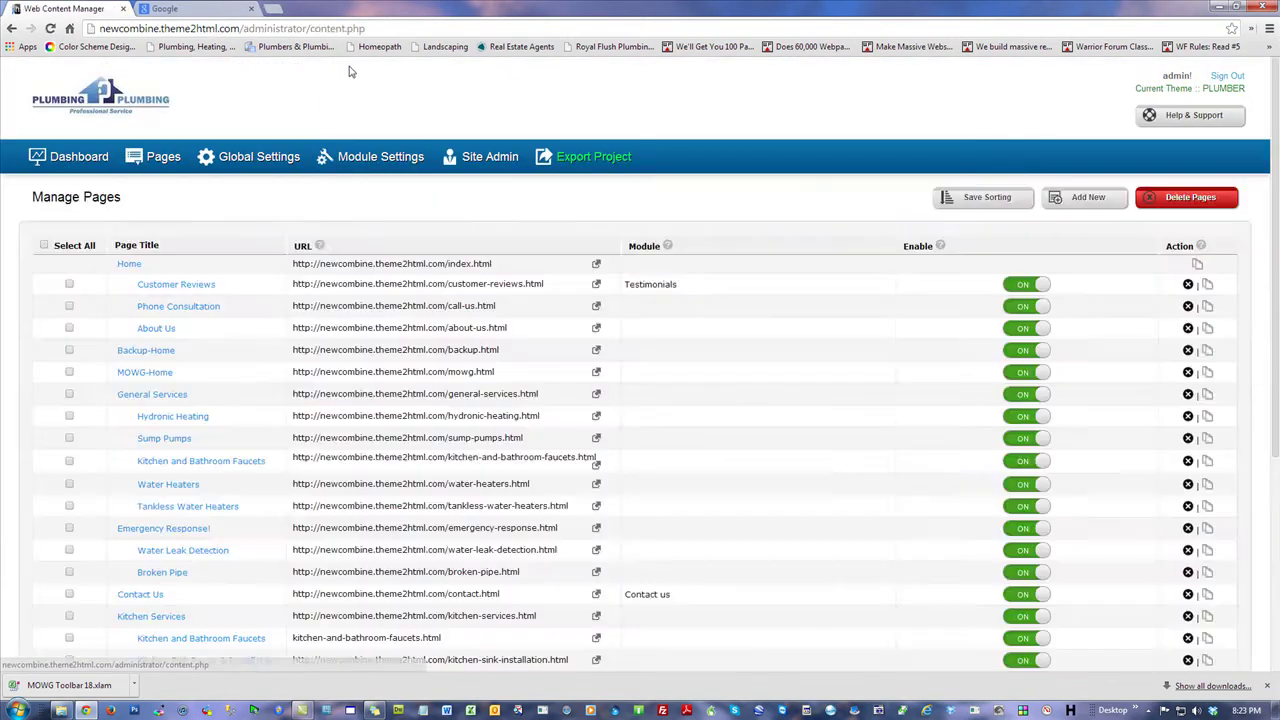
pyautogui.click(129, 266)
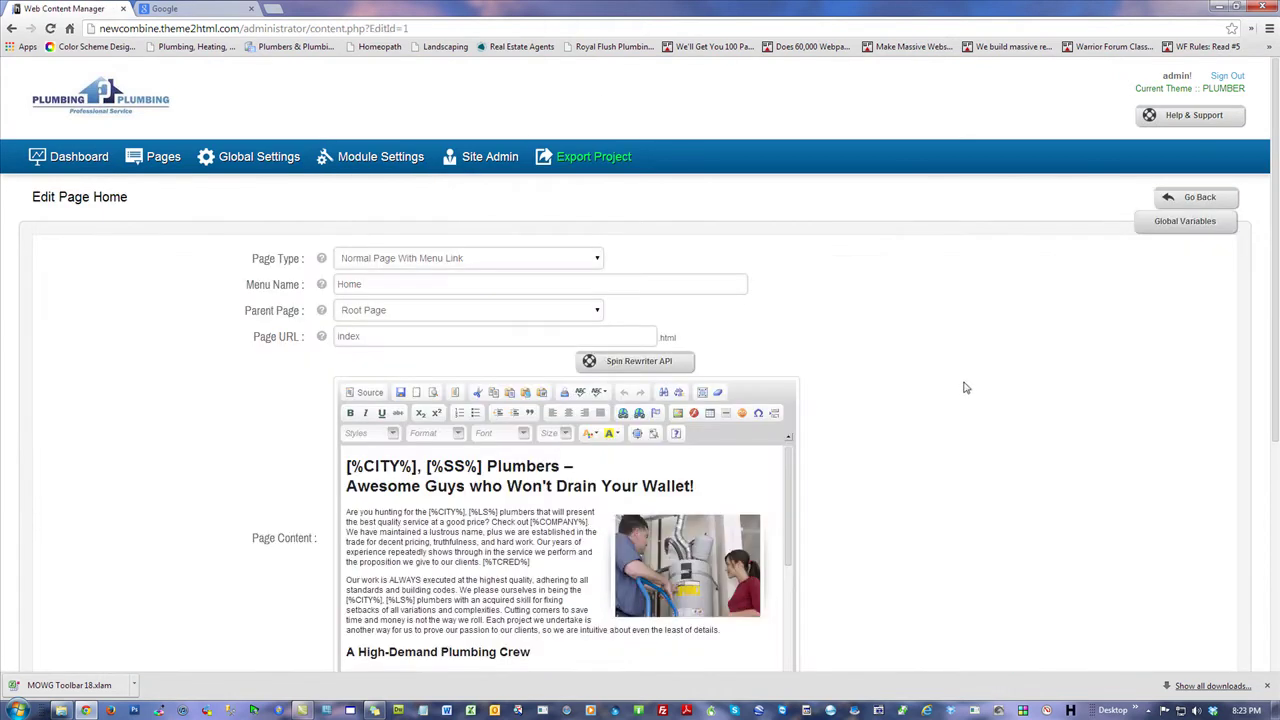
pyautogui.scroll(-2, 965, 387)
pyautogui.scroll(2, 975, 374)
# - Duplicate the Home page as index-1.html, then reopen the original Home page for editing
pyautogui.click(155, 160)
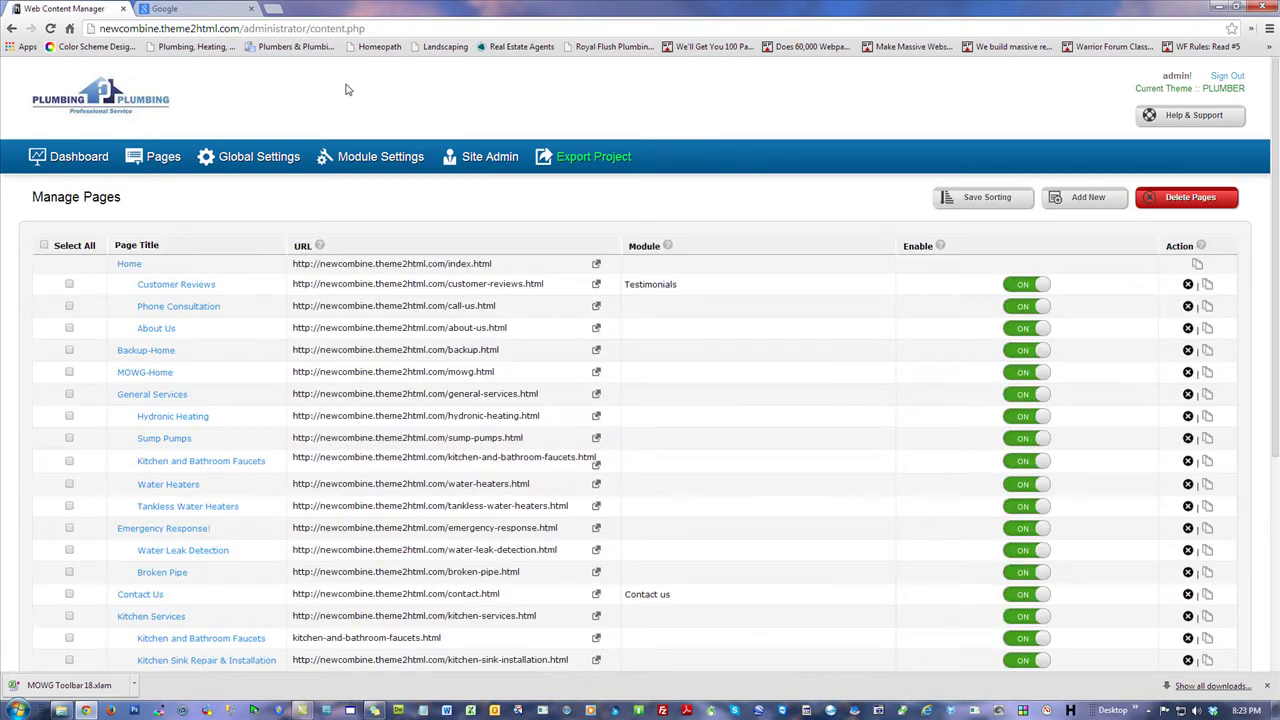
pyautogui.click(1197, 264)
pyautogui.click(668, 121)
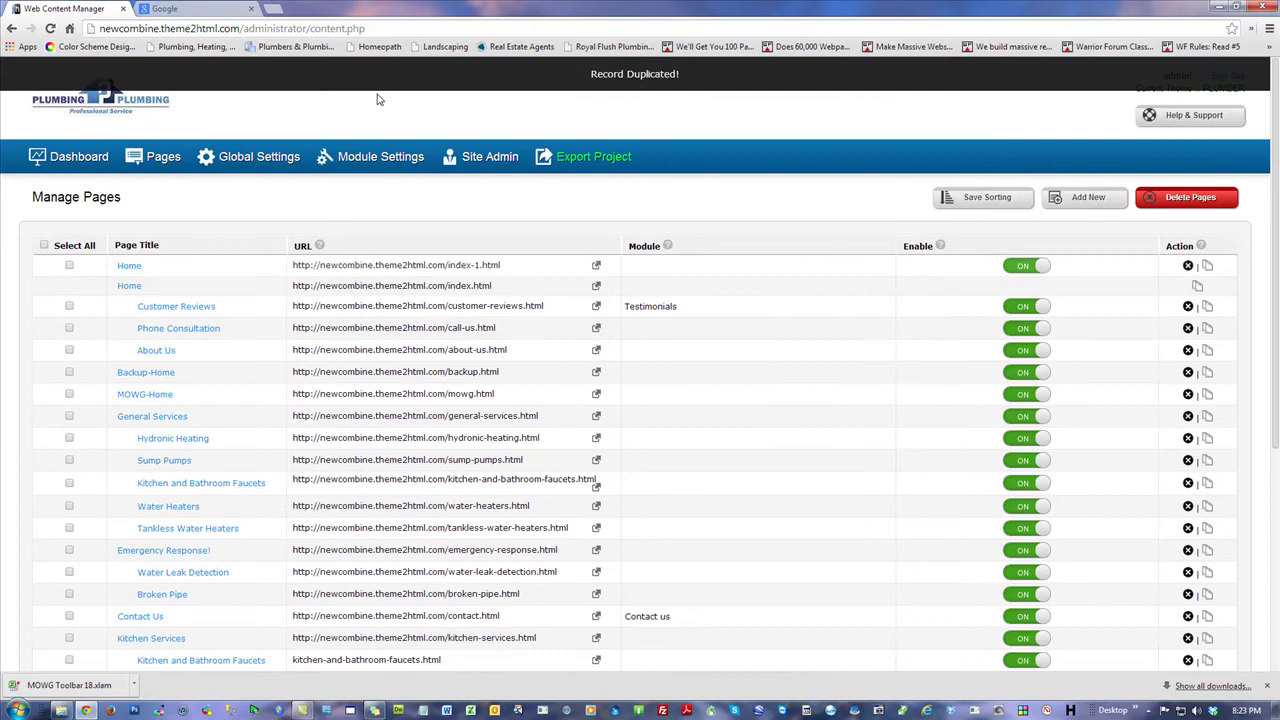
pyautogui.click(131, 287)
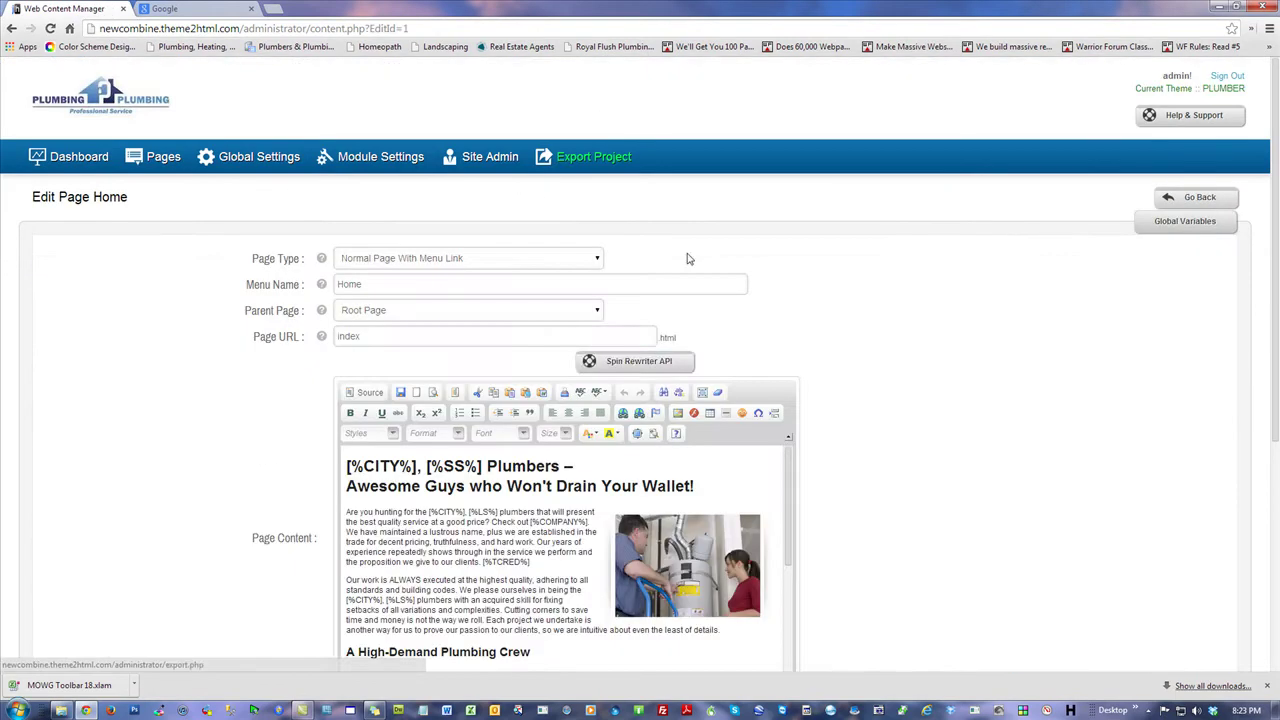
# - Run the Spin Rewriter API with the Download Spun Text method to save spinText.txt
pyautogui.click(630, 366)
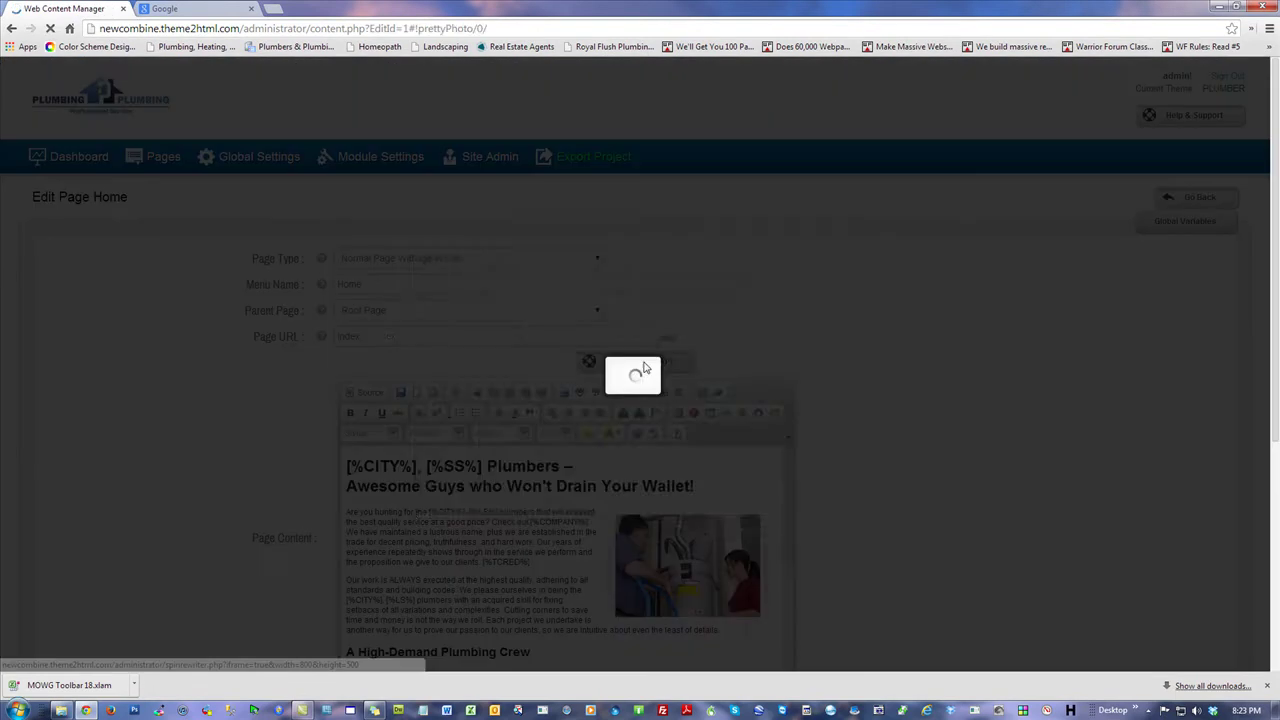
pyautogui.click(598, 284)
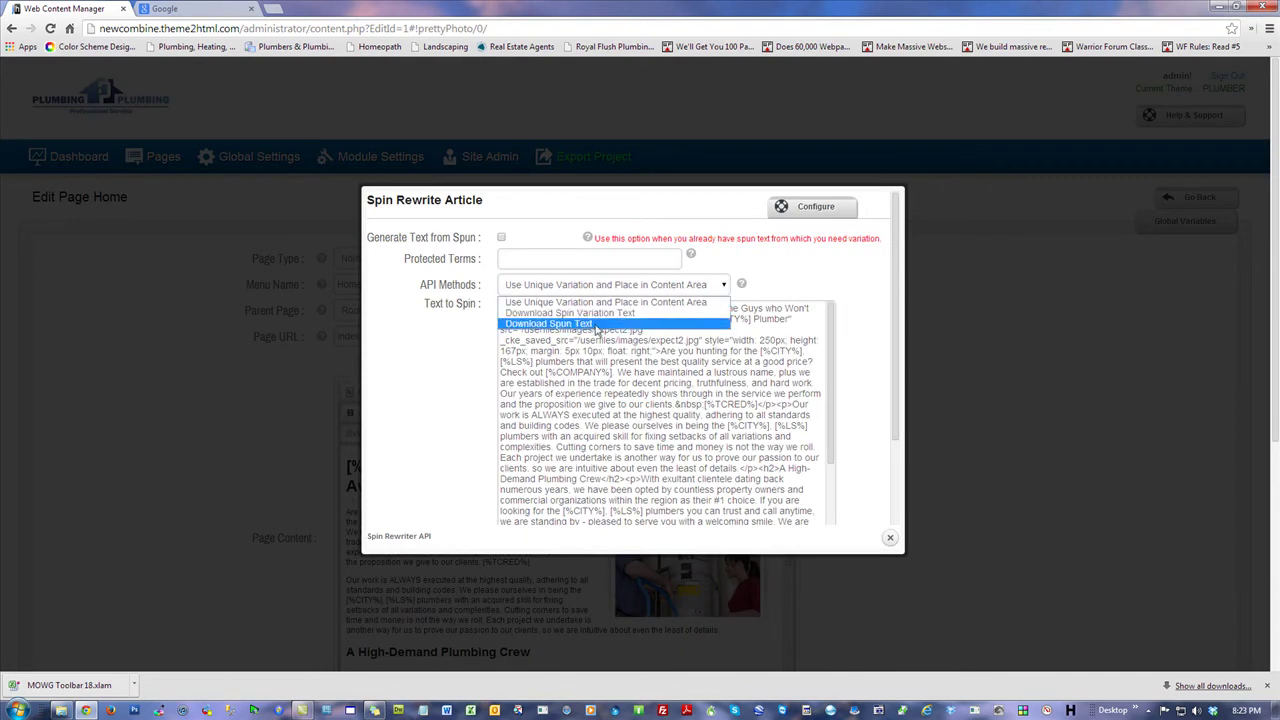
pyautogui.click(550, 330)
pyautogui.scroll(-3, 899, 262)
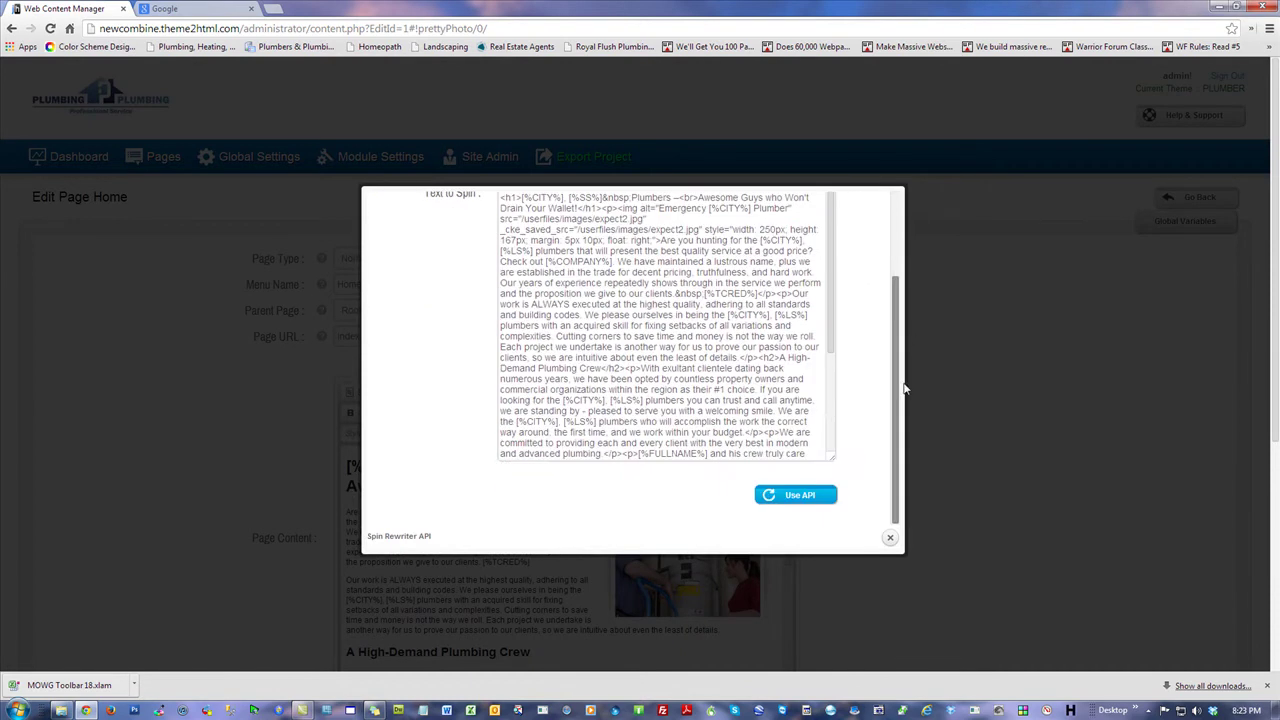
pyautogui.click(800, 495)
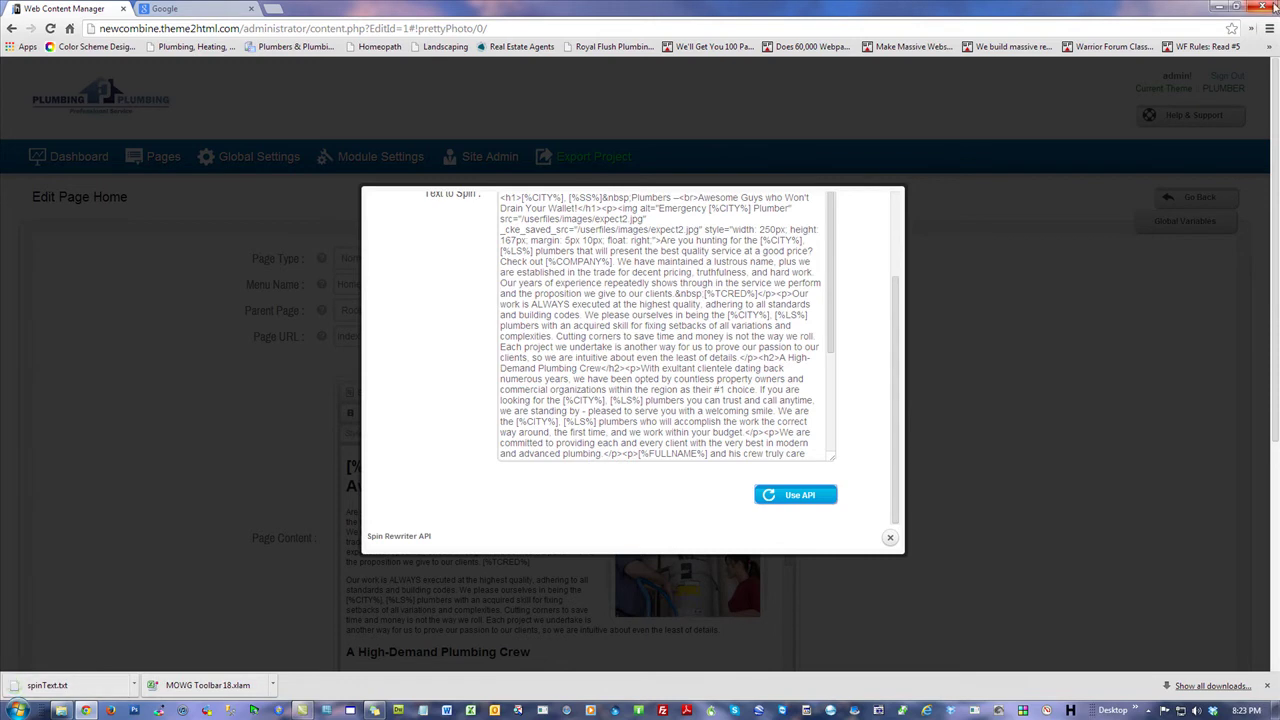
pyautogui.click(890, 539)
# - Move spinText.txt from the desktop into the PROJ folder window
pyautogui.click(1216, 8)
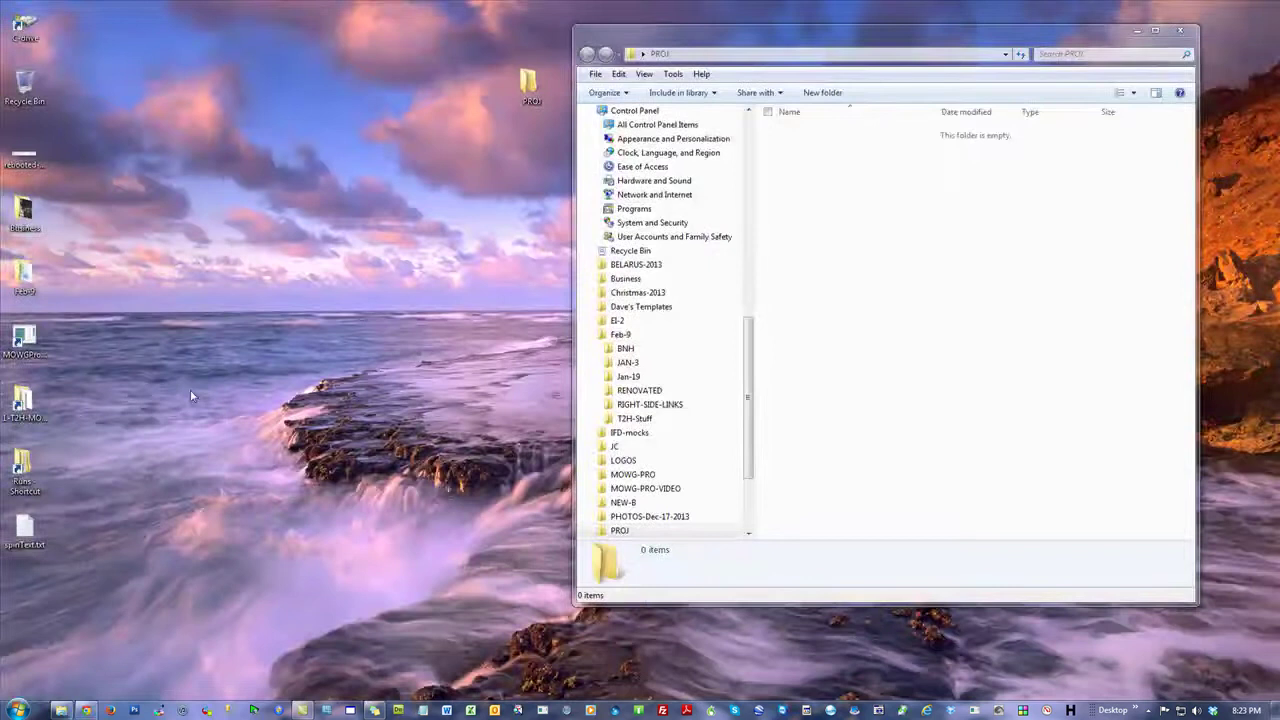
pyautogui.moveTo(24, 530); pyautogui.dragTo(920, 250)
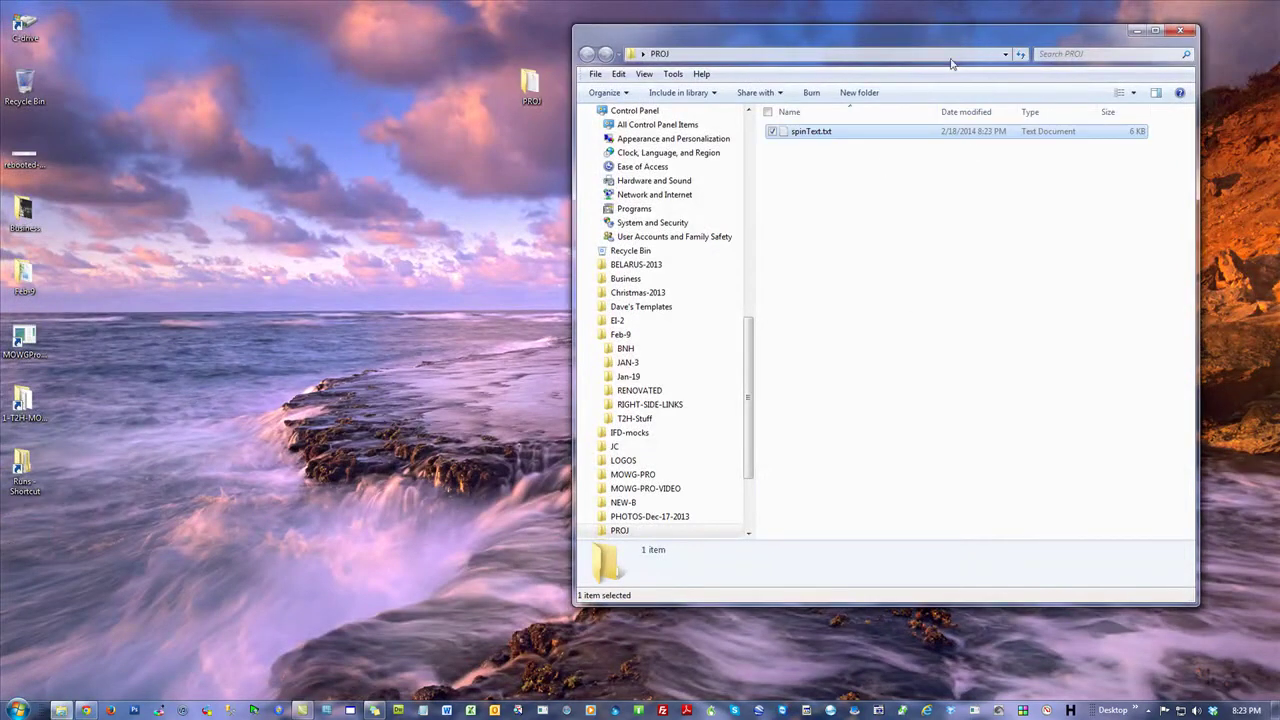
pyautogui.moveTo(963, 32); pyautogui.dragTo(589, 34)
pyautogui.click(519, 329)
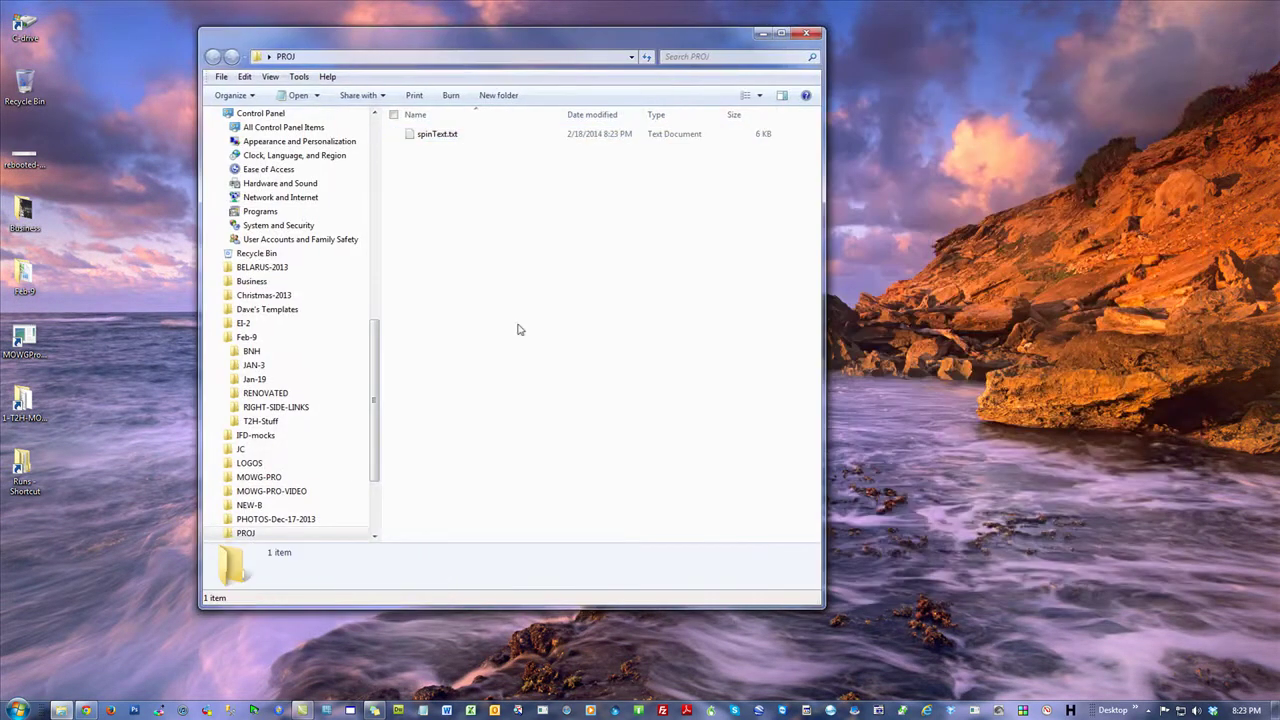
# - Create a new Microsoft Excel Worksheet inside PROJ
pyautogui.rightClick(448, 195)
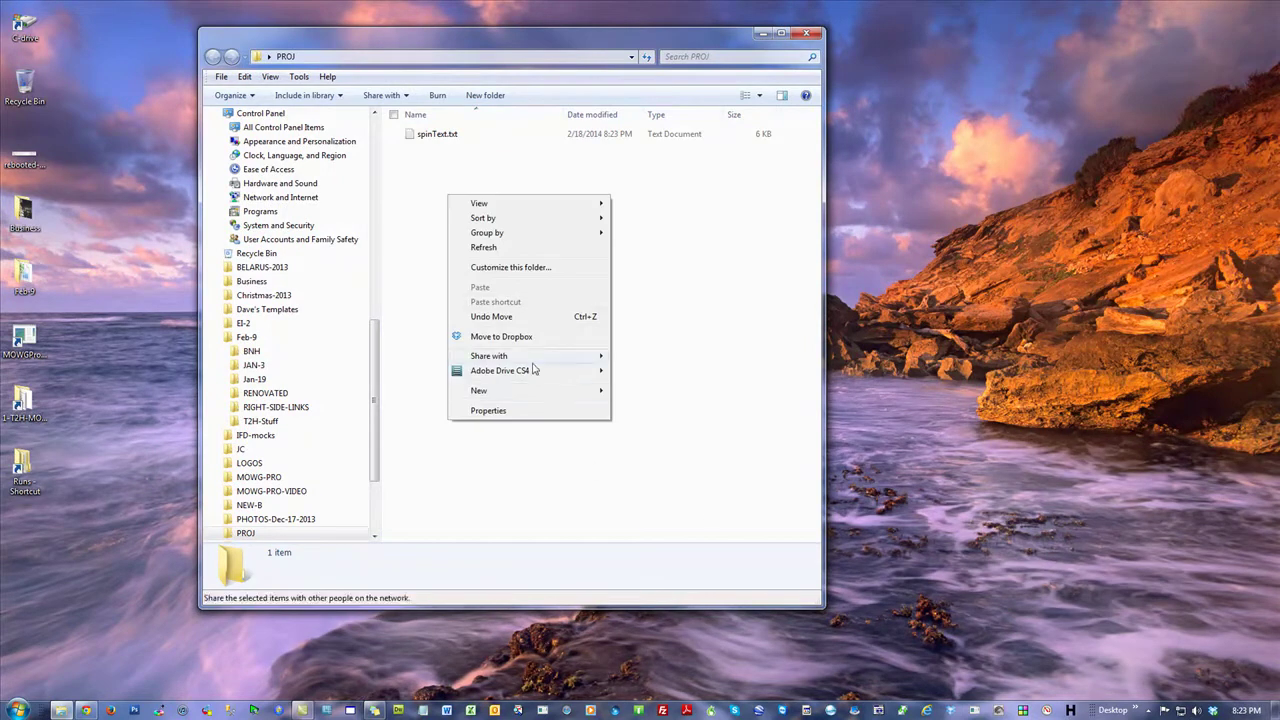
pyautogui.moveTo(533, 390)
pyautogui.click(670, 601)
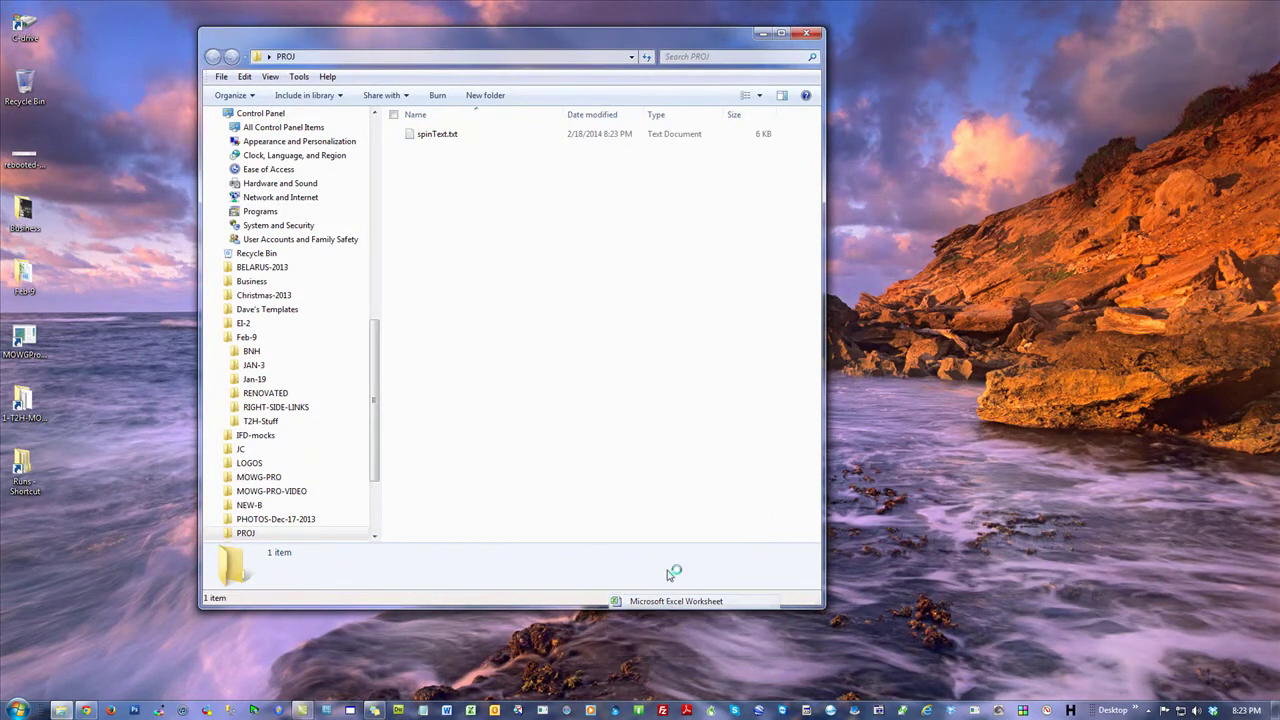
# - Open the new worksheet and paste the full spinText.txt text from Notepad into cell A1
pyautogui.doubleClick(466, 134)
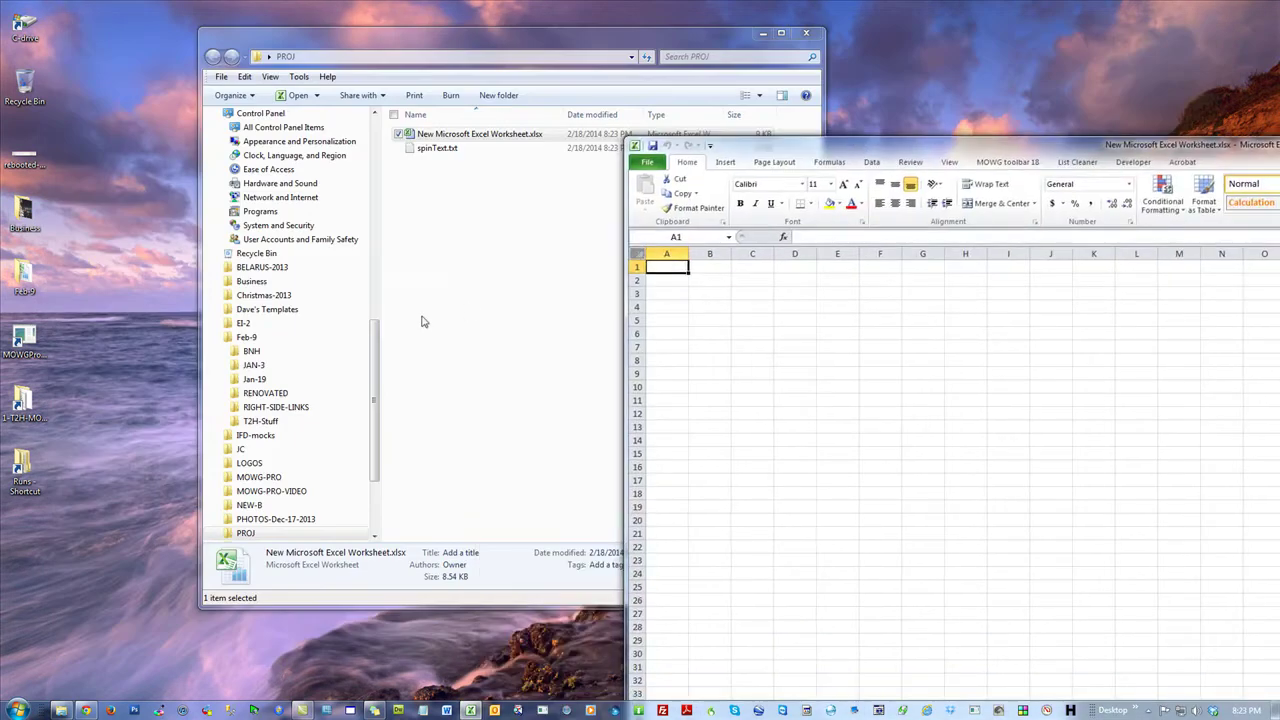
pyautogui.click(423, 320)
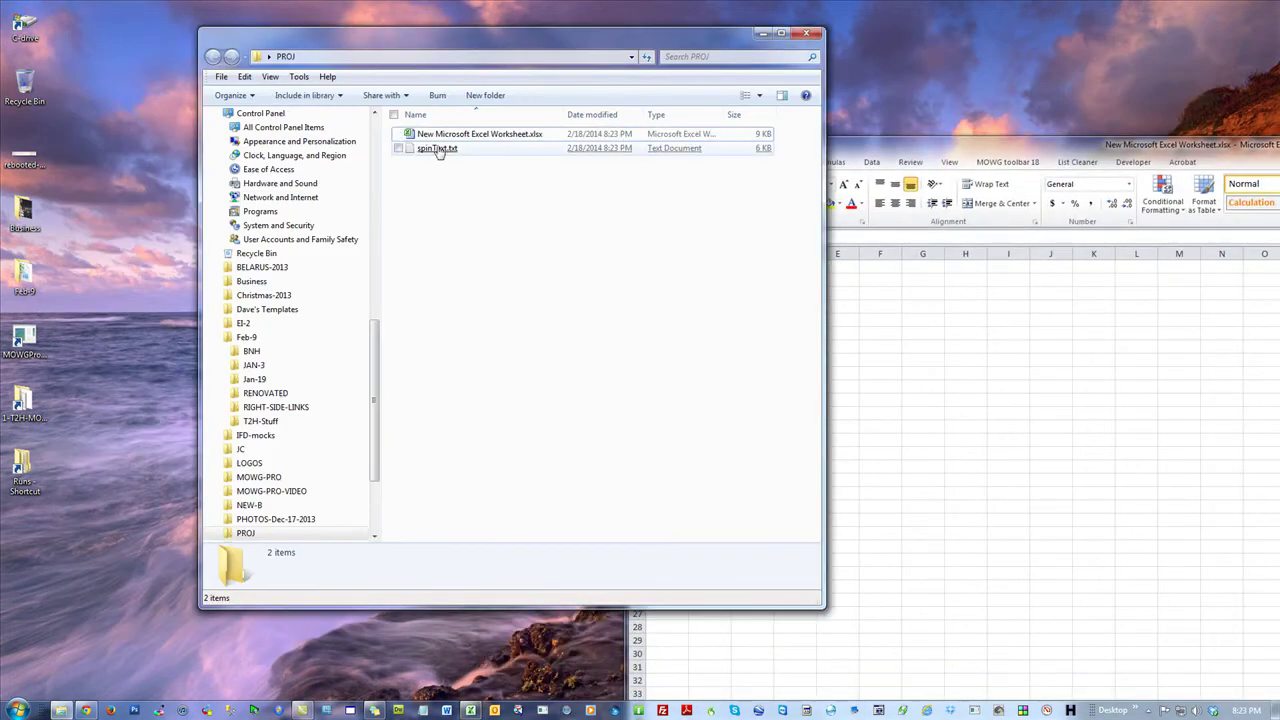
pyautogui.doubleClick(436, 149)
pyautogui.rightClick(479, 180)
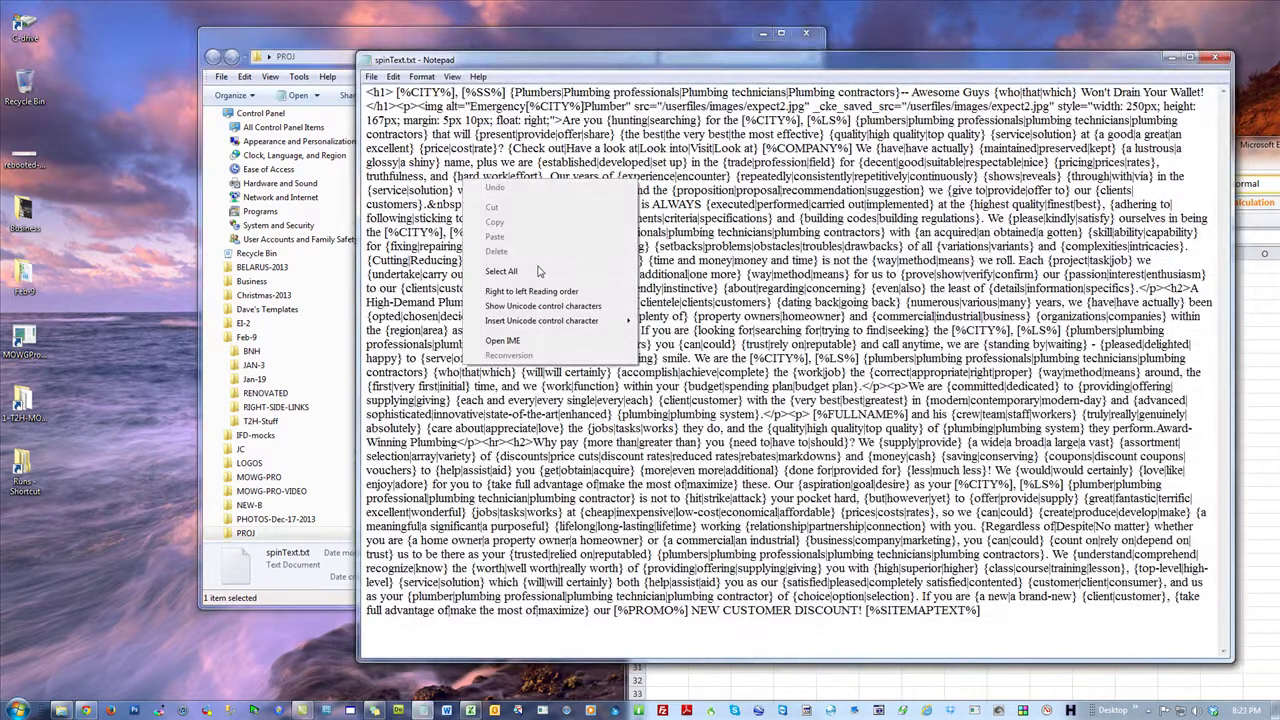
pyautogui.click(501, 272)
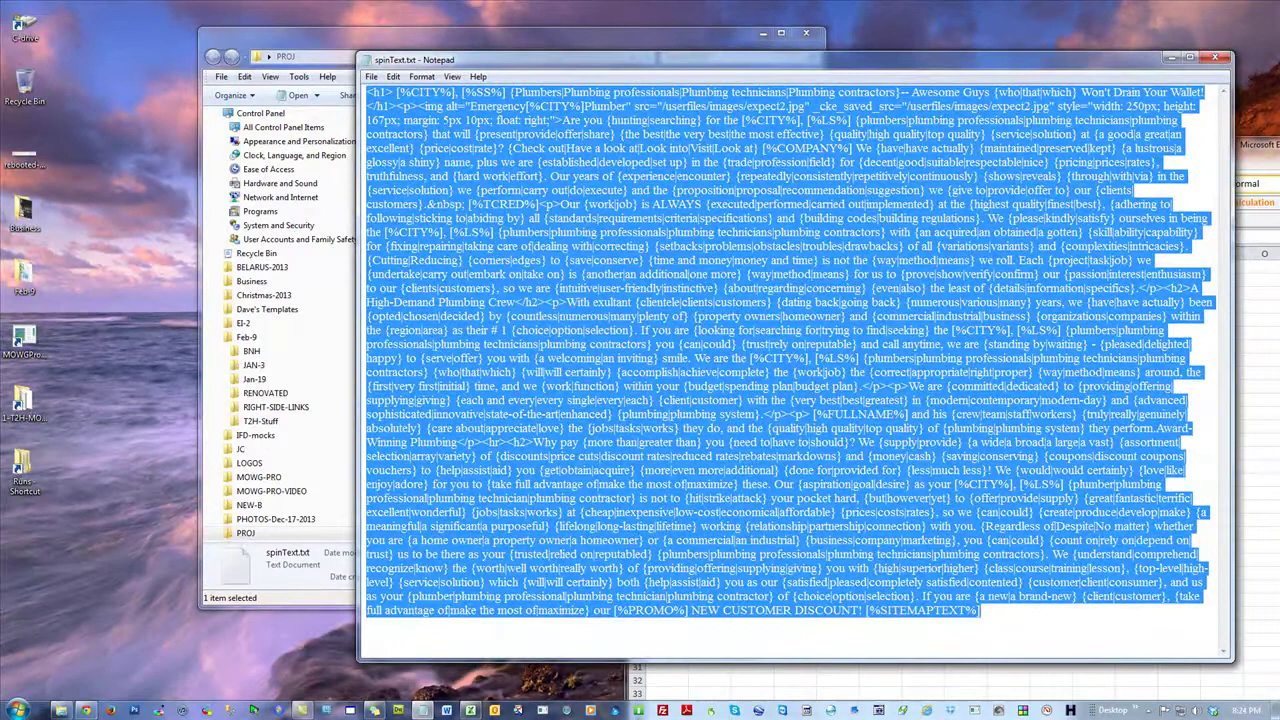
pyautogui.click(1254, 183)
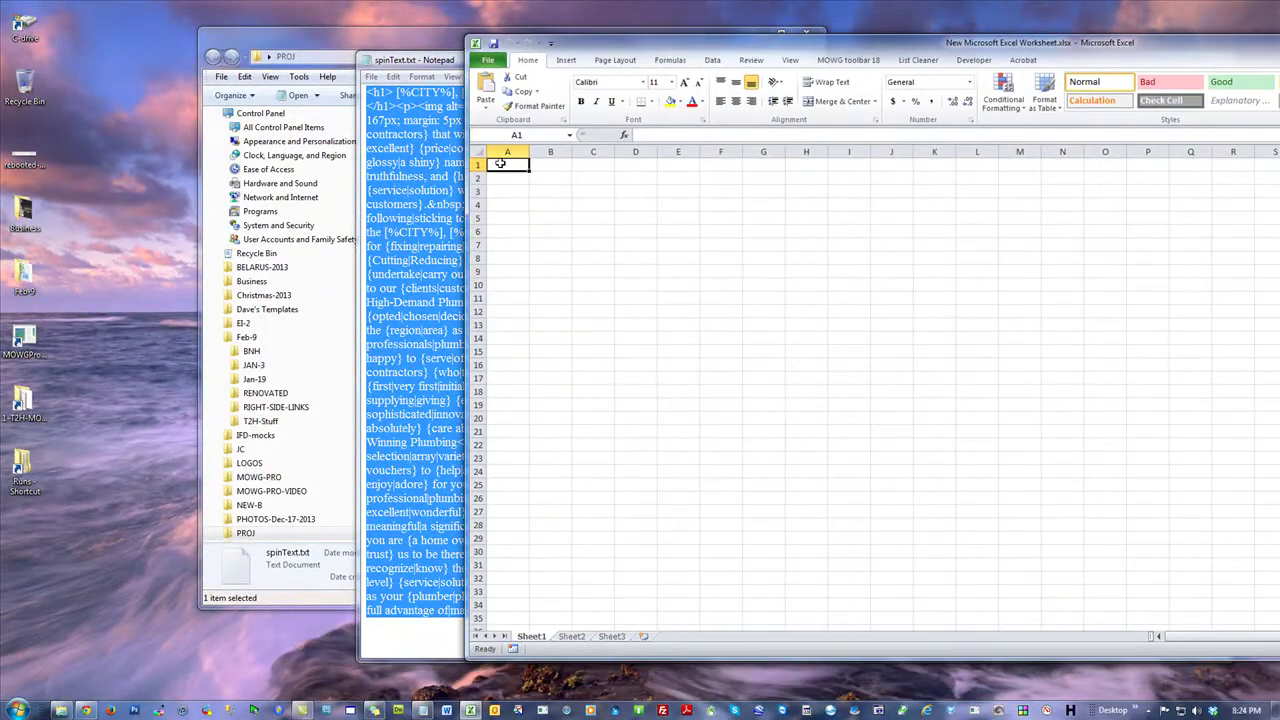
pyautogui.doubleClick(502, 160)
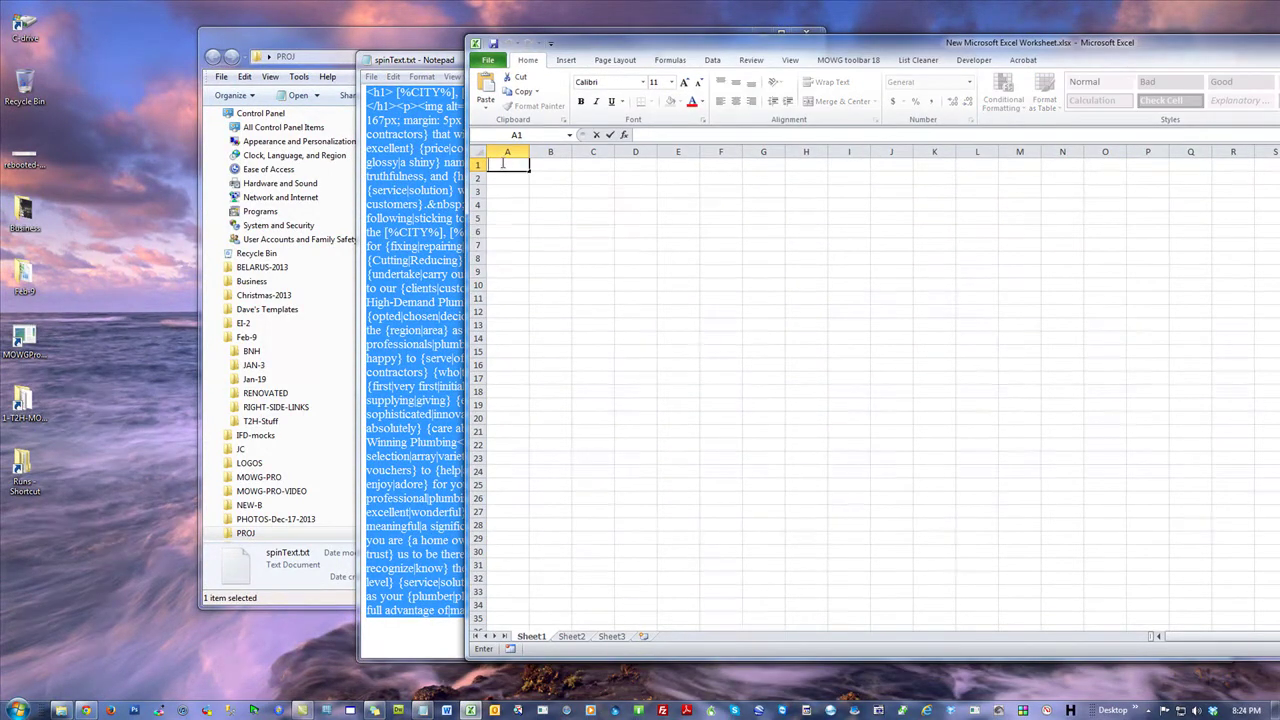
pyautogui.rightClick(503, 164)
pyautogui.click(547, 213)
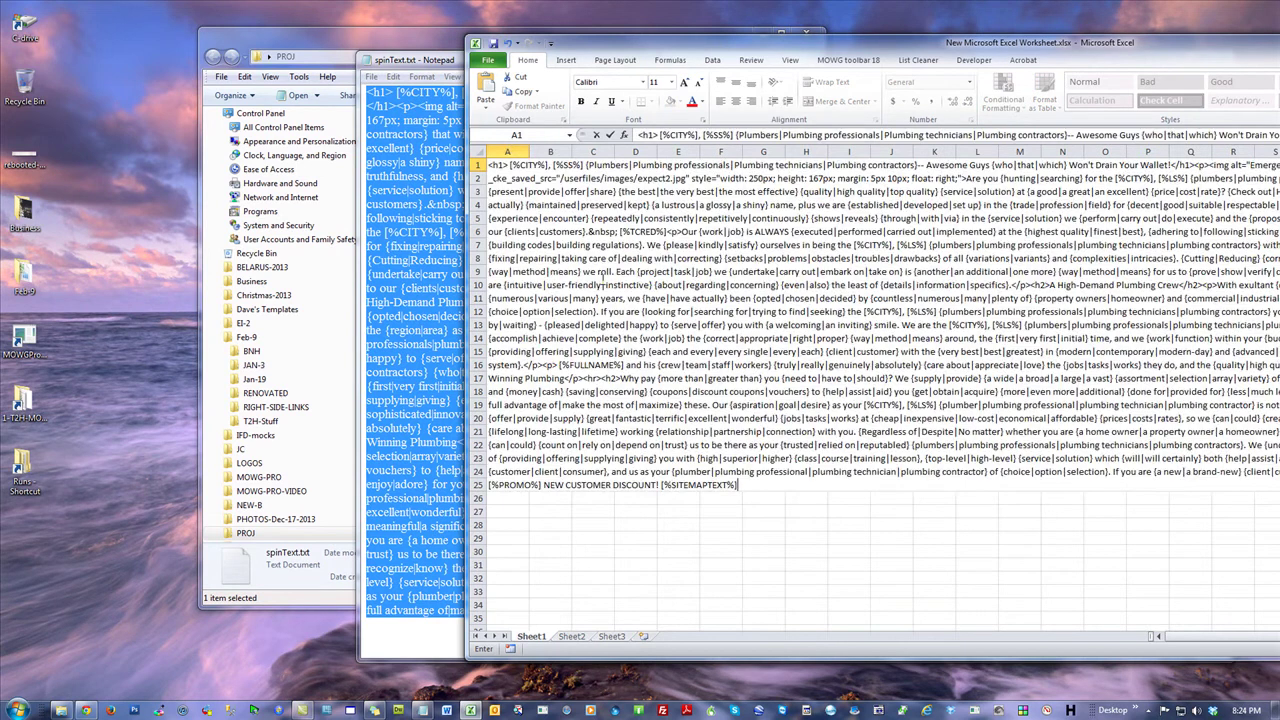
pyautogui.click(611, 139)
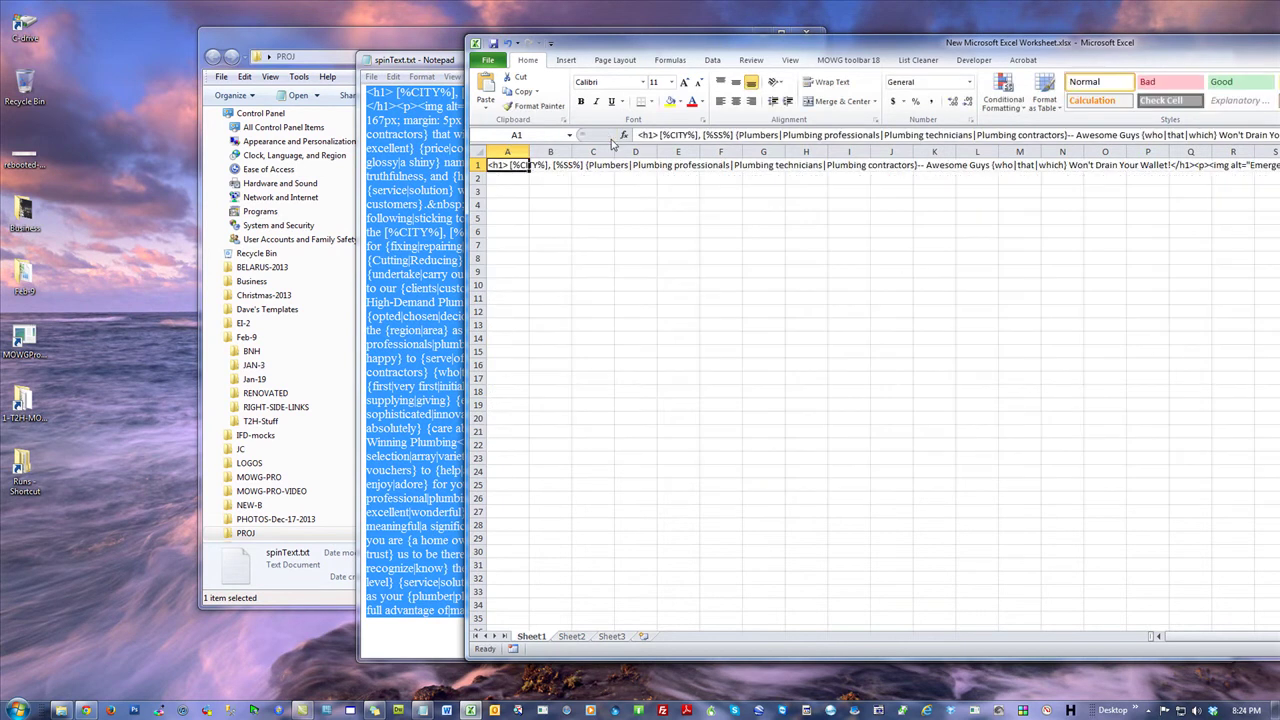
# - Split the A1 spun text with MOWG toolbar 18's Spun Text Converter, then close the workbook
pyautogui.click(855, 60)
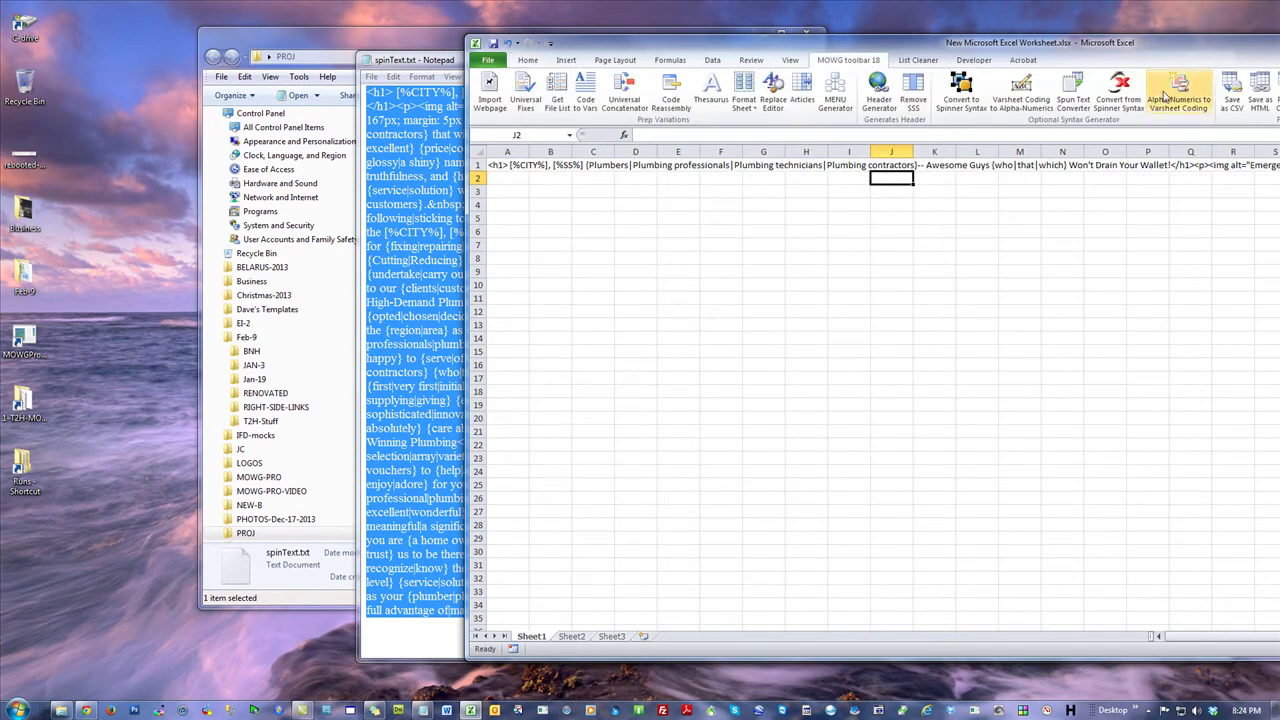
pyautogui.click(1120, 95)
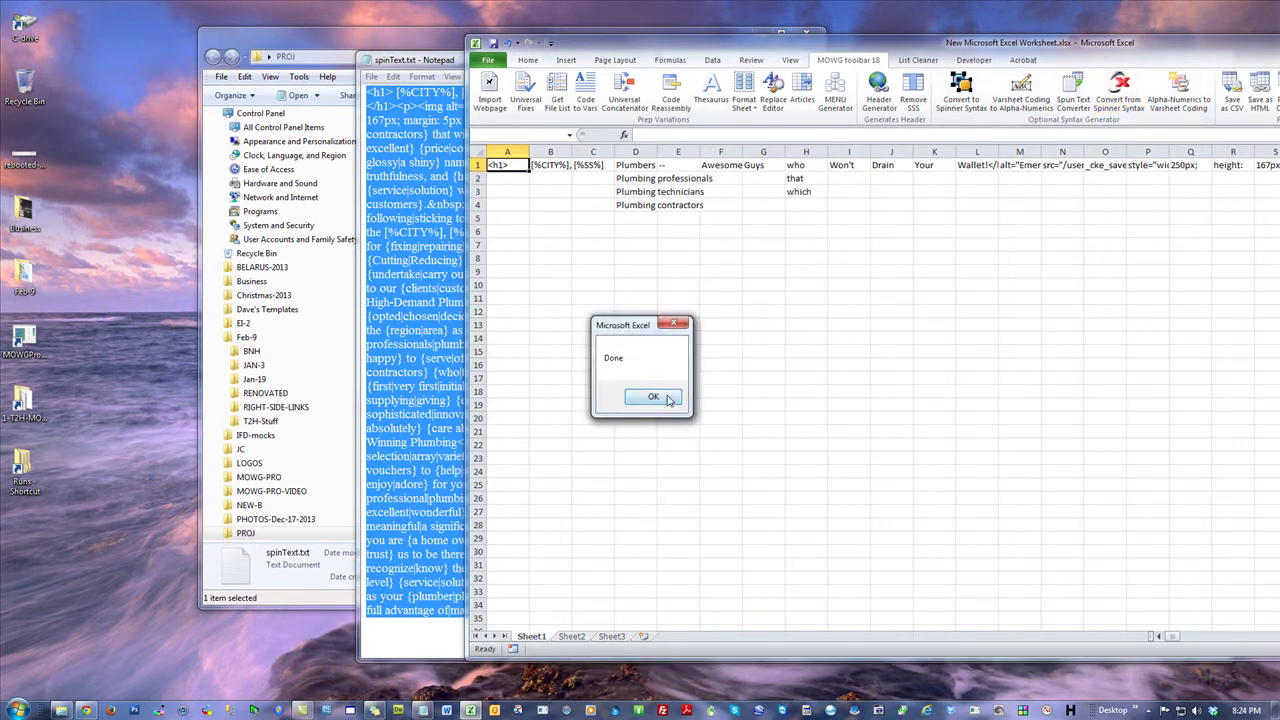
pyautogui.click(660, 397)
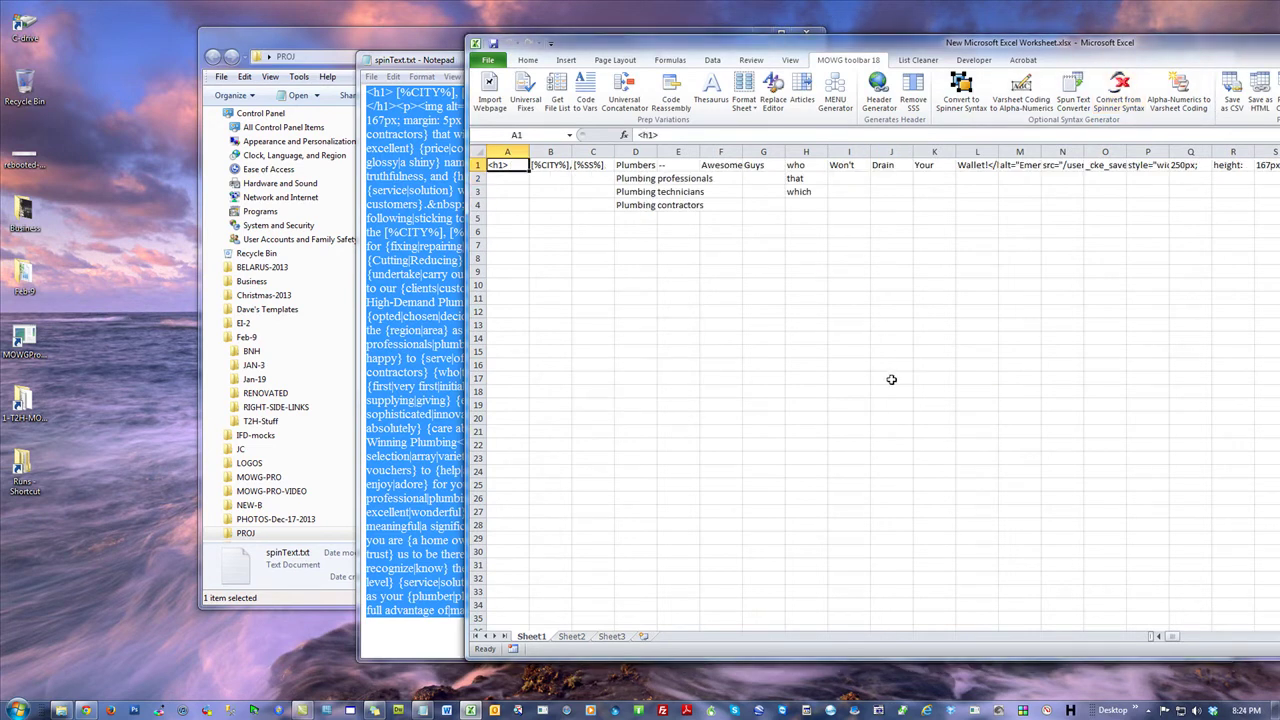
pyautogui.hotkey('alt', 'F4')
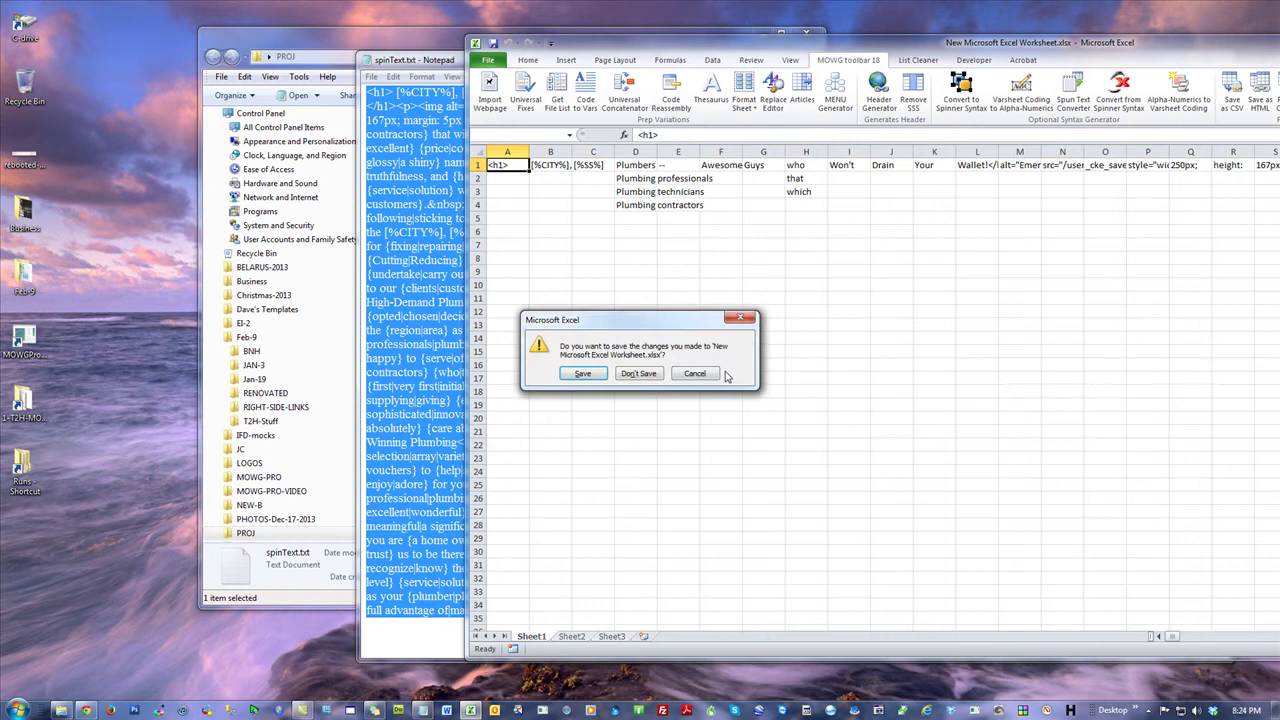
# - Discard the workbook changes, close Notepad, and reopen the Excel workbook from PROJ
pyautogui.click(636, 374)
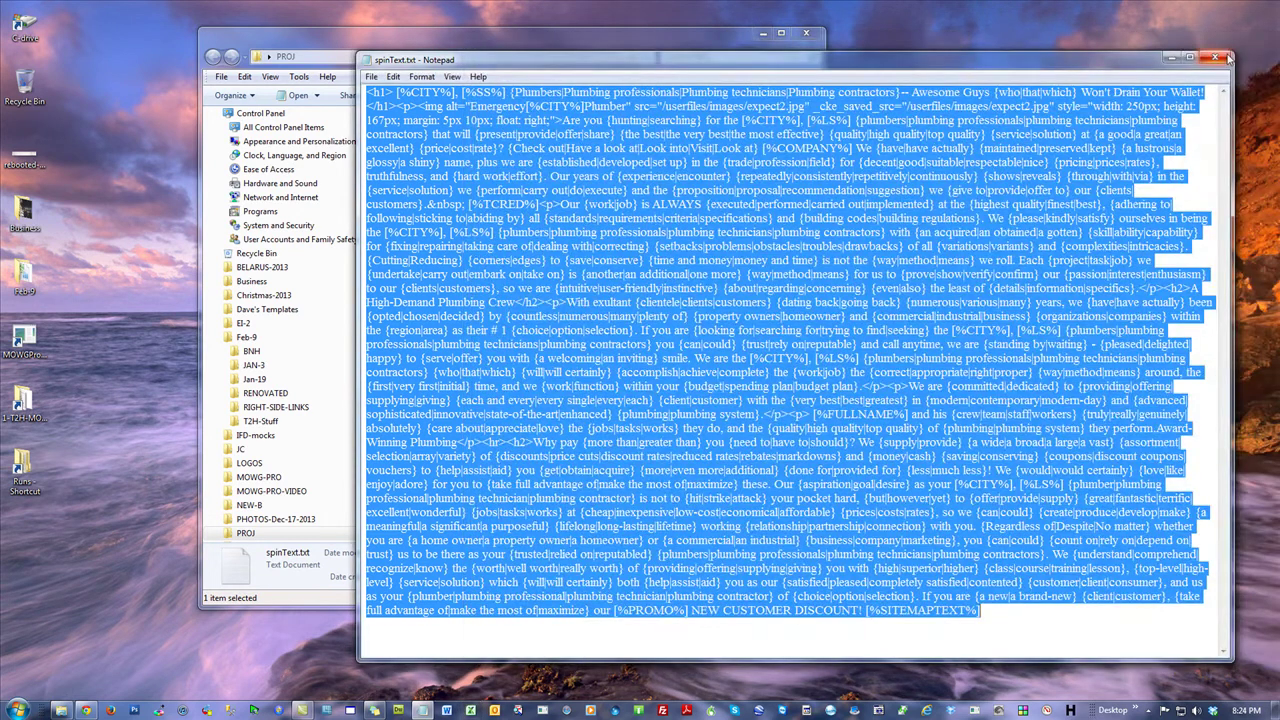
pyautogui.click(1226, 58)
pyautogui.doubleClick(440, 151)
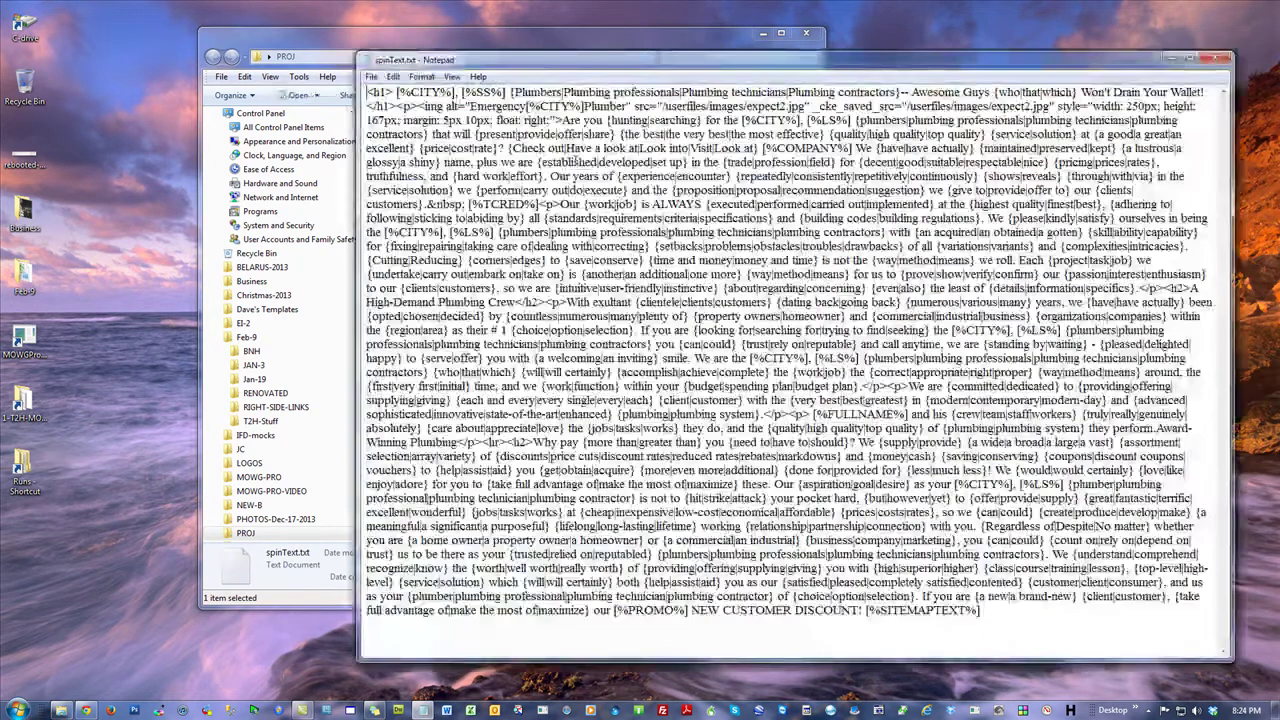
pyautogui.click(1219, 56)
pyautogui.doubleClick(475, 134)
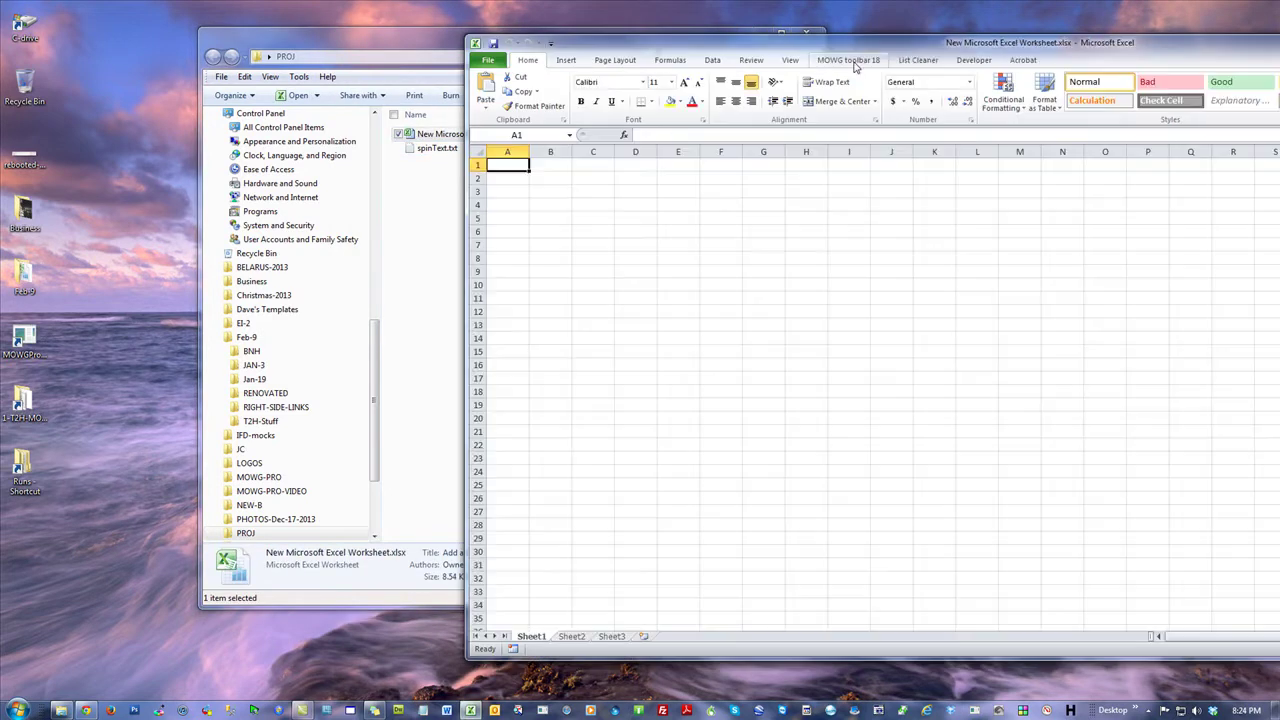
# - Import spinText.txt with the Spun Text Converter, then run Header Generator to export index.html
pyautogui.click(856, 62)
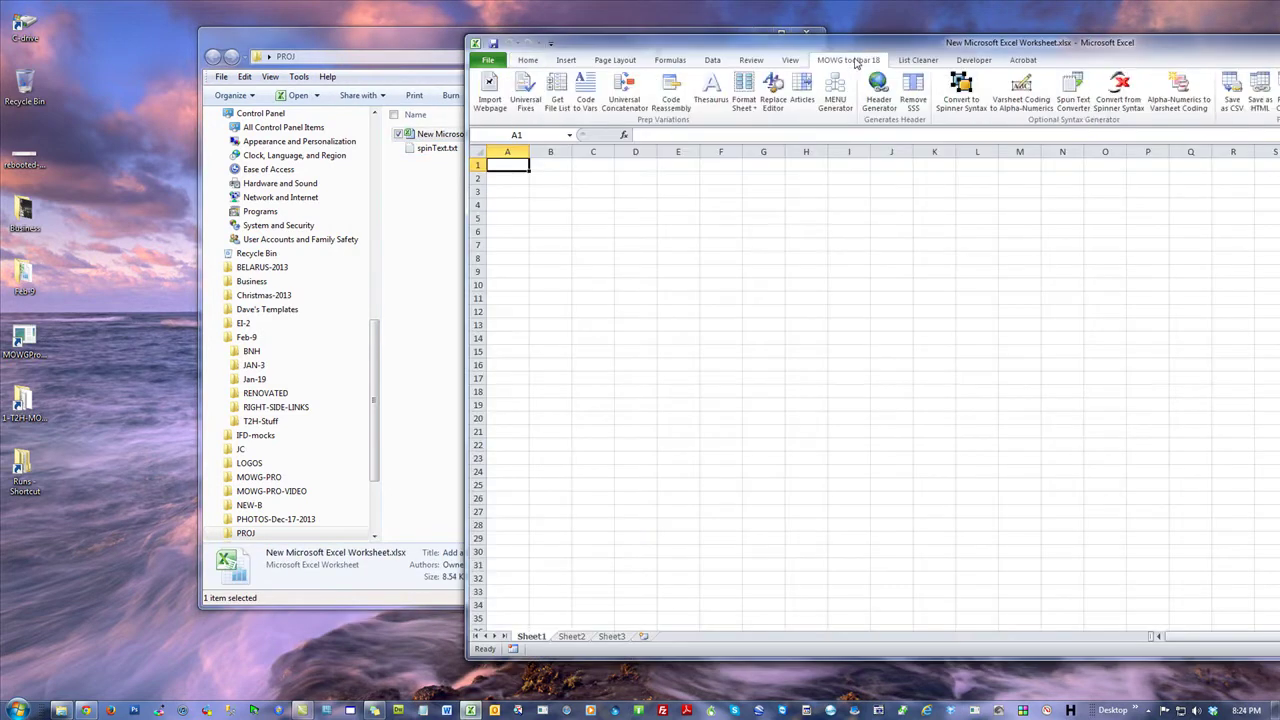
pyautogui.moveTo(1080, 53); pyautogui.dragTo(894, 29)
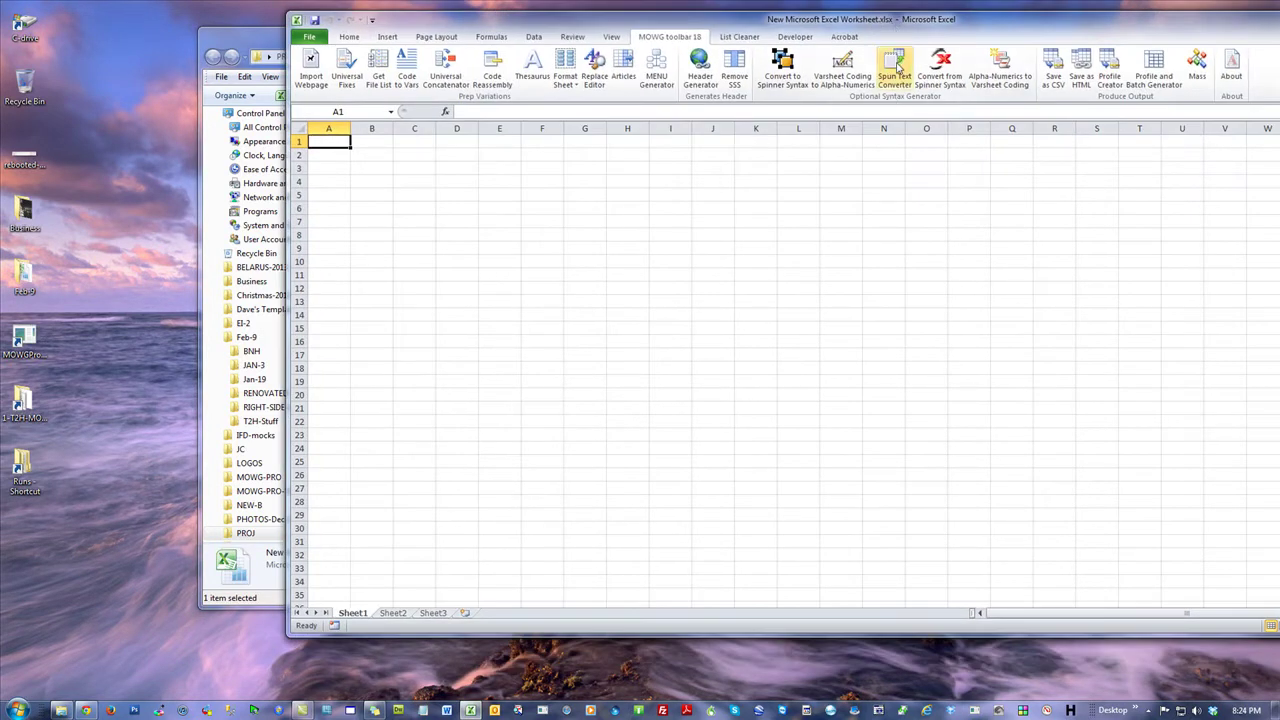
pyautogui.click(895, 72)
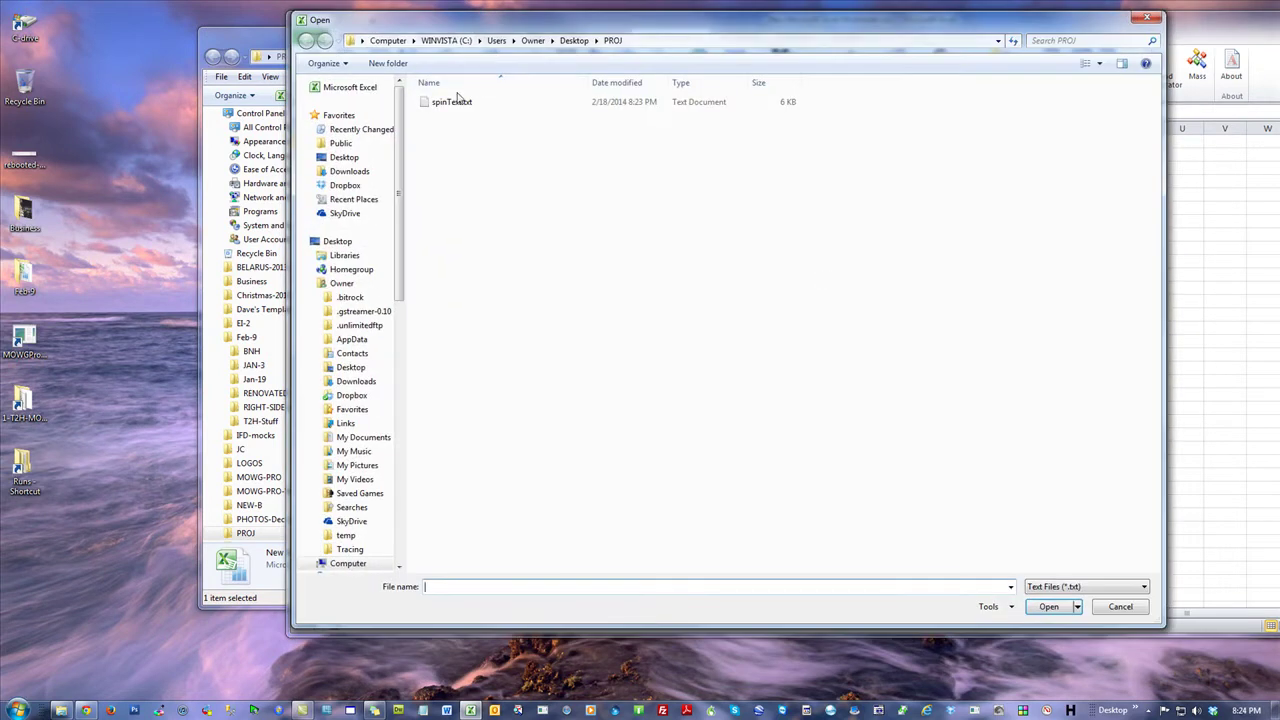
pyautogui.doubleClick(452, 102)
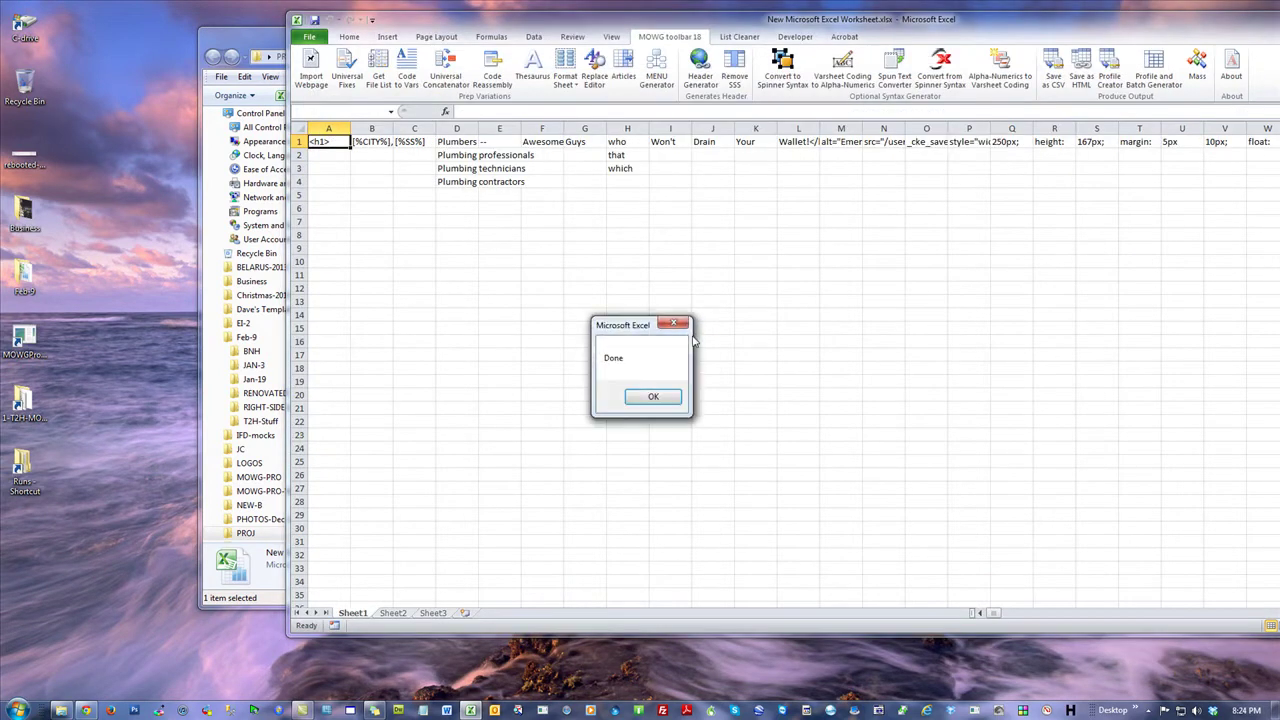
pyautogui.click(655, 396)
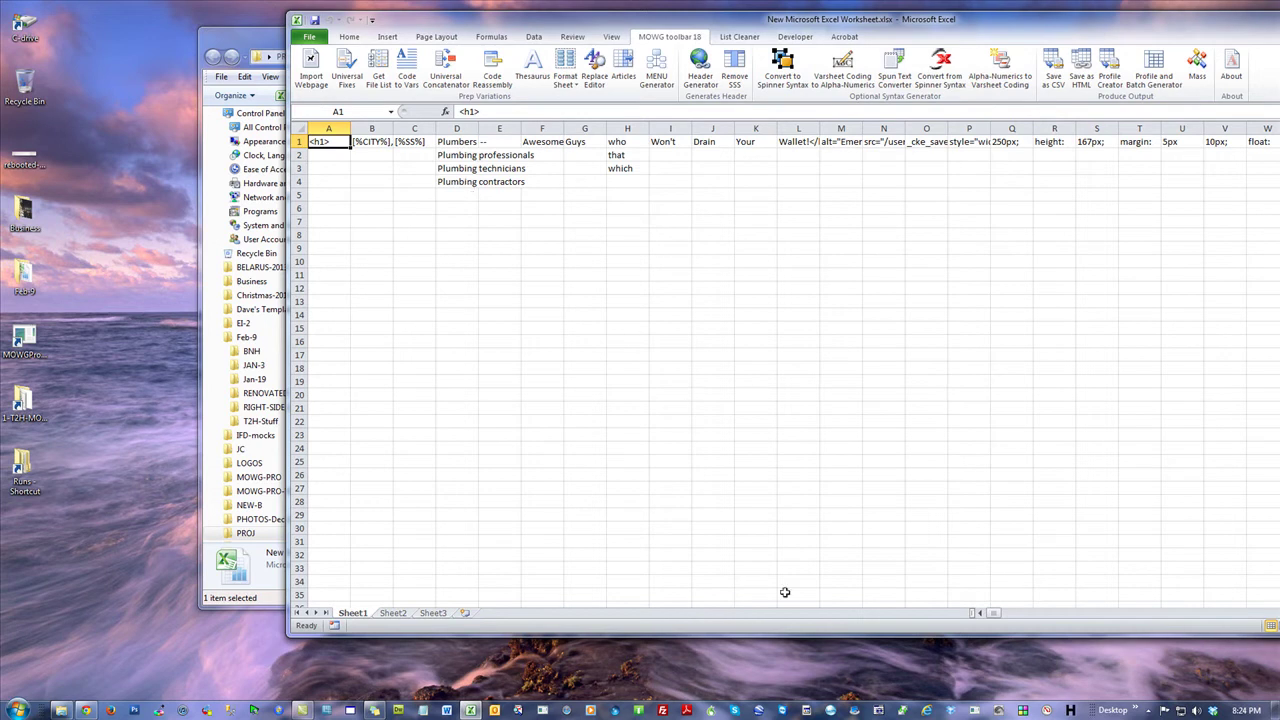
pyautogui.moveTo(998, 612)
pyautogui.mouseDown()
pyautogui.moveTo(1063, 612)
pyautogui.moveTo(985, 612)
pyautogui.mouseUp()
pyautogui.click(703, 66)
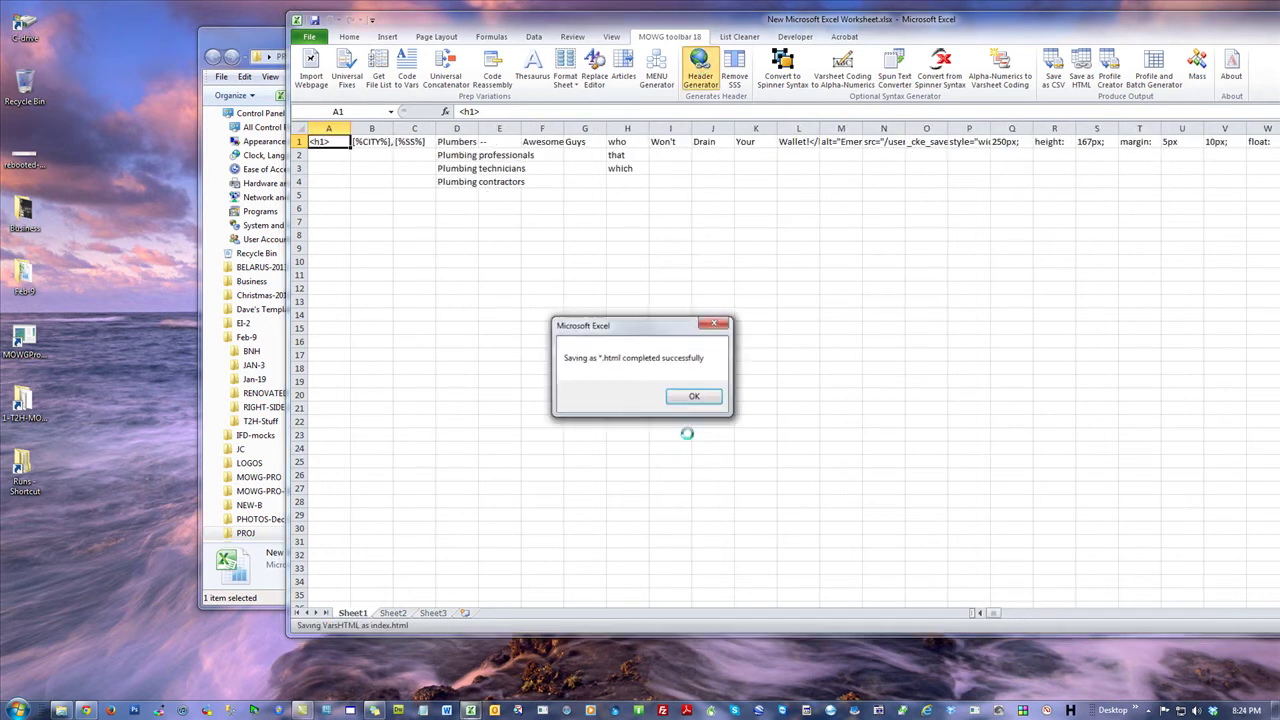
# - Acknowledge the export message and close Excel, saving the workbook
pyautogui.click(692, 398)
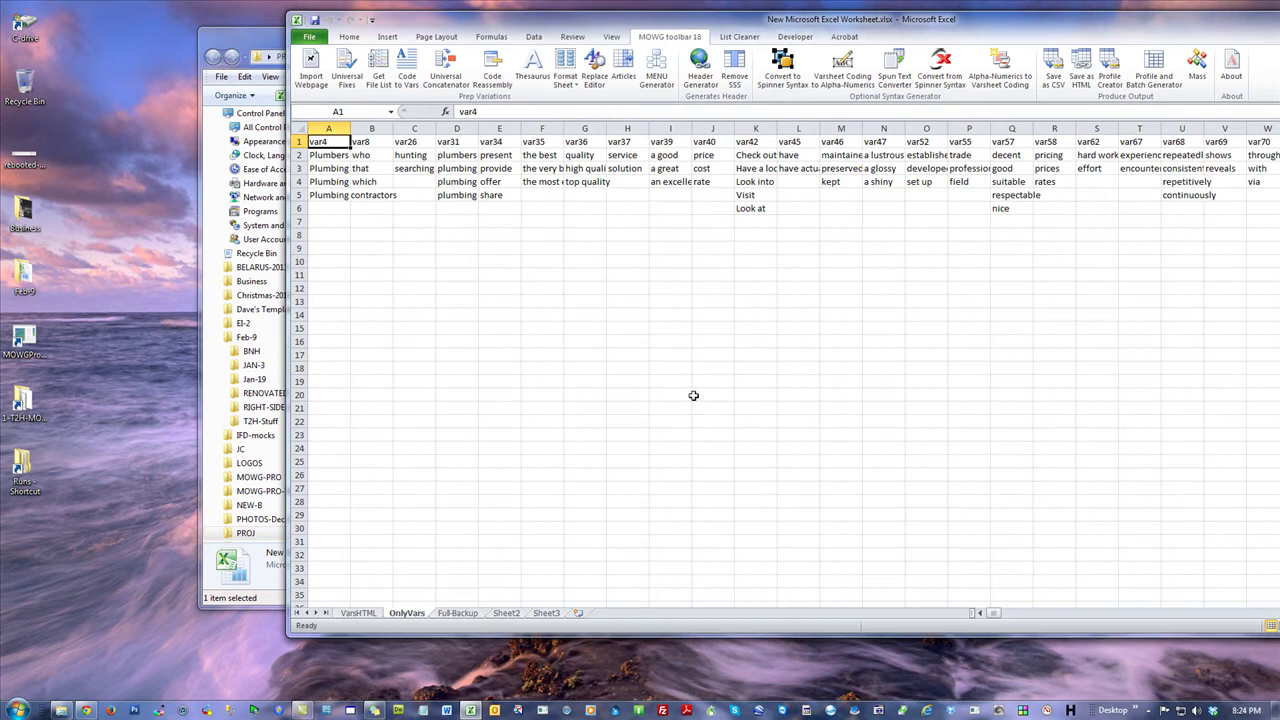
pyautogui.hotkey('alt', 'F4')
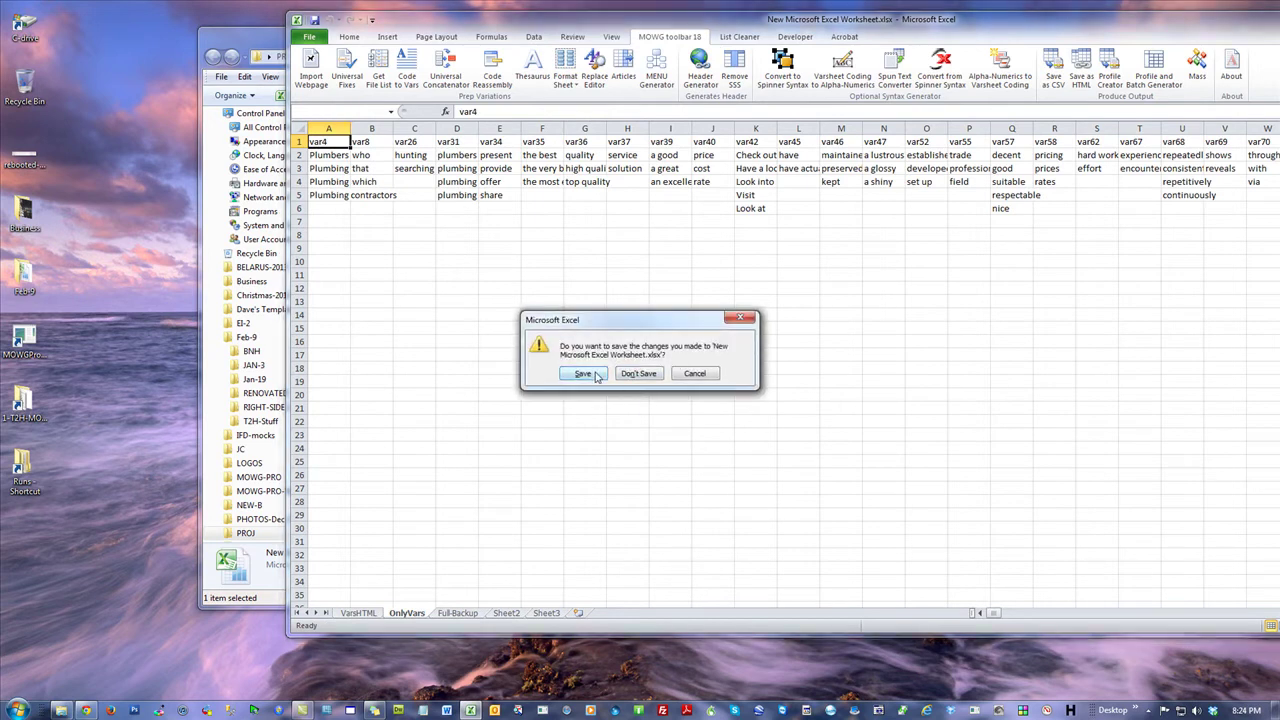
pyautogui.click(590, 376)
# - Open index.html in Notepad, copy all its text, and return to the Web Content Manager
pyautogui.rightClick(433, 135)
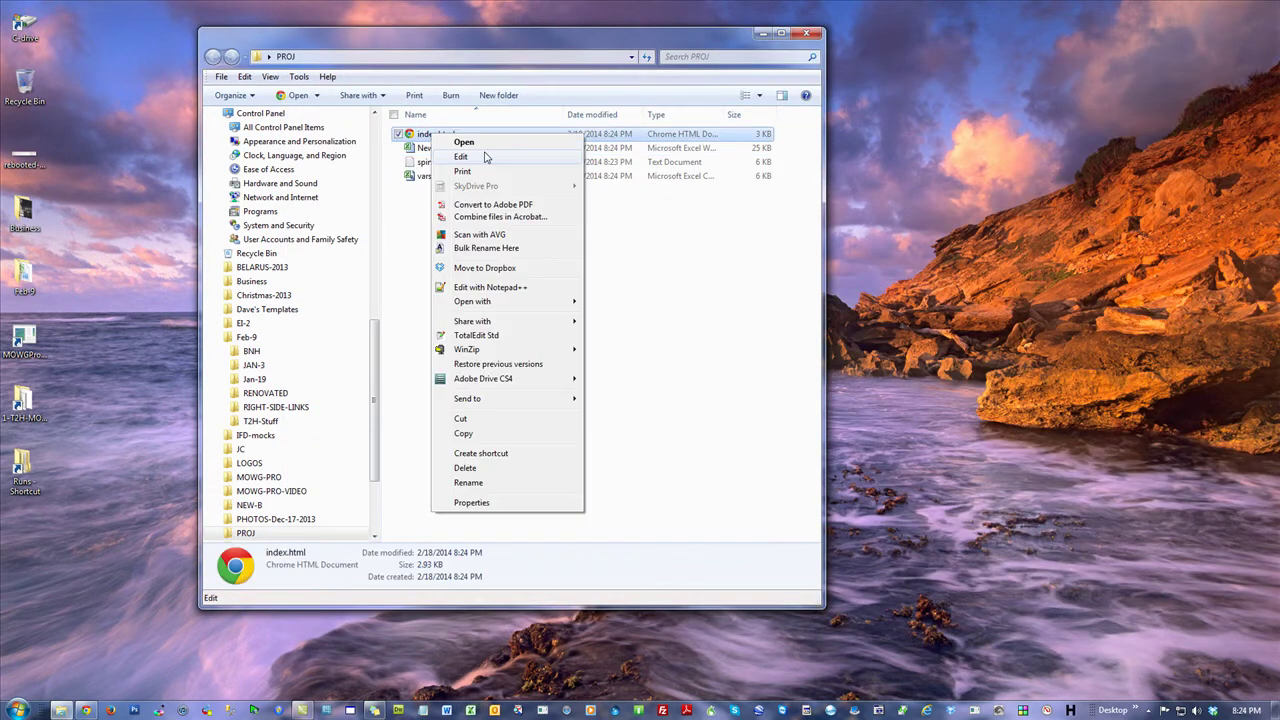
pyautogui.click(461, 157)
pyautogui.rightClick(617, 134)
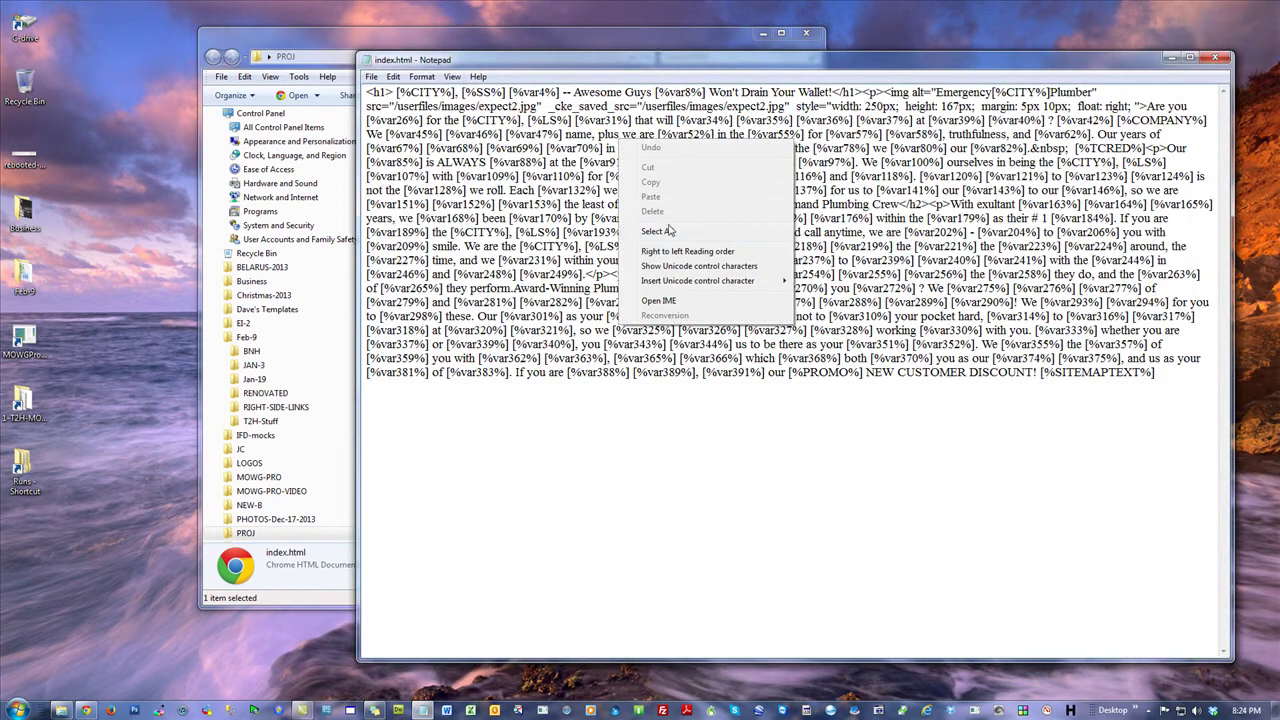
pyautogui.click(690, 233)
pyautogui.rightClick(576, 188)
pyautogui.click(600, 228)
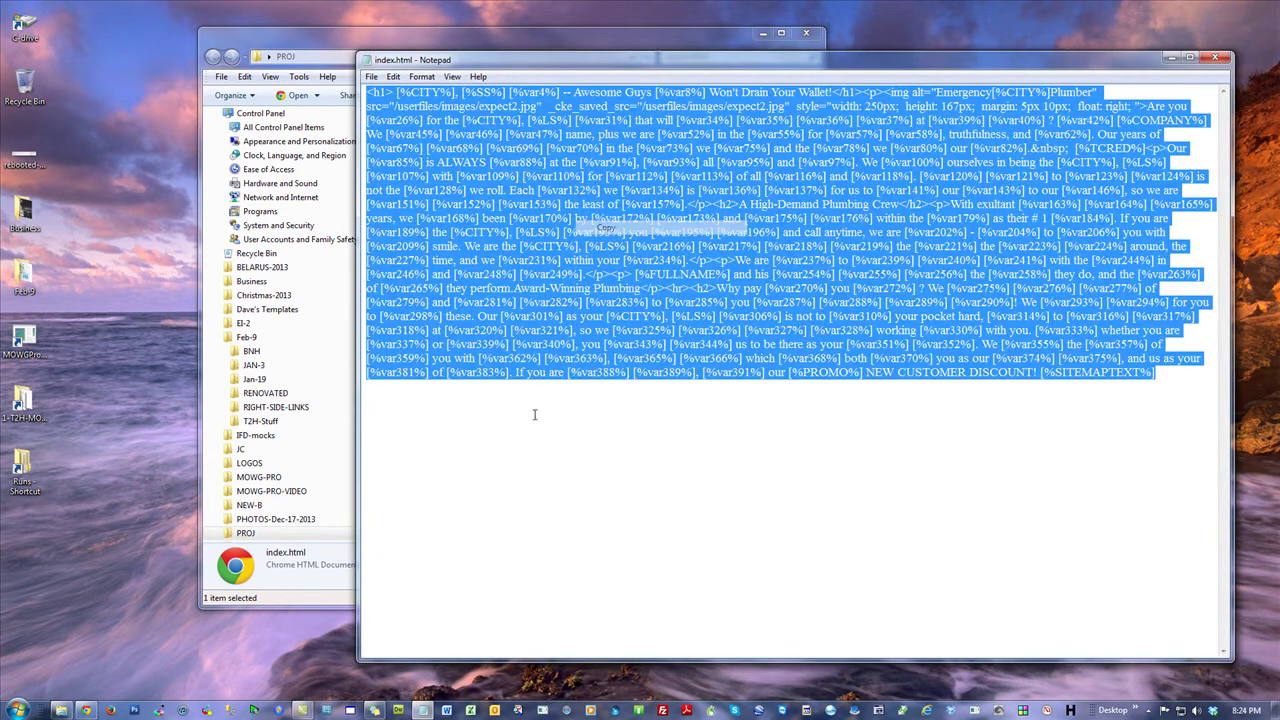
pyautogui.click(87, 712)
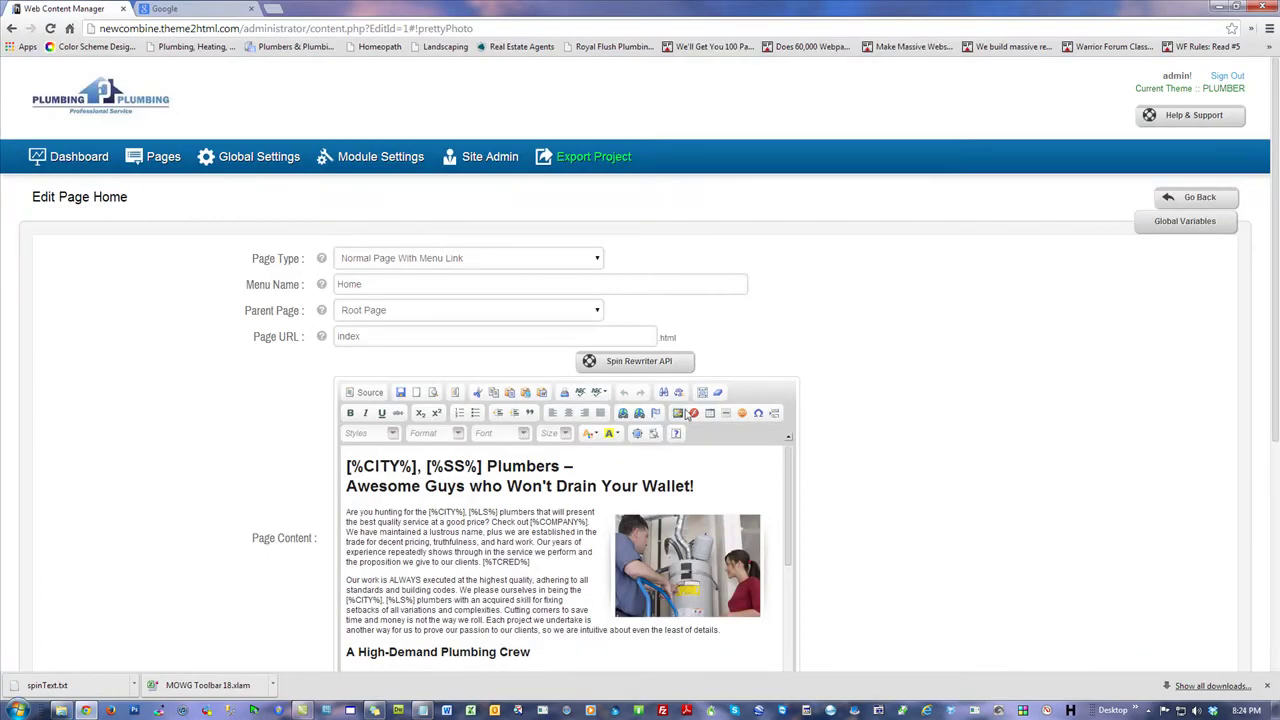
# - Replace the Home page source with the copied [%varNNN%] HTML, trim the trailing blank line, and Update & Reload
pyautogui.scroll(-2, 846, 406)
pyautogui.click(369, 194)
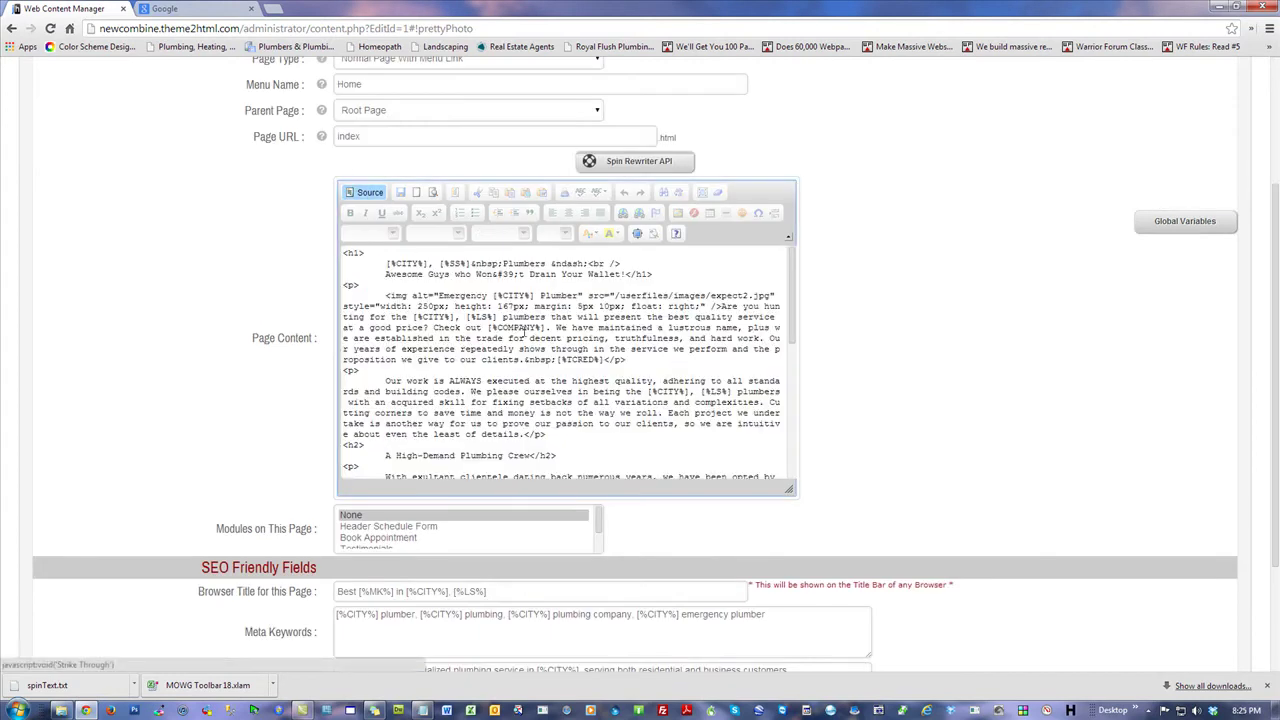
pyautogui.hotkey('ctrl', 'a')
pyautogui.press('Delete')
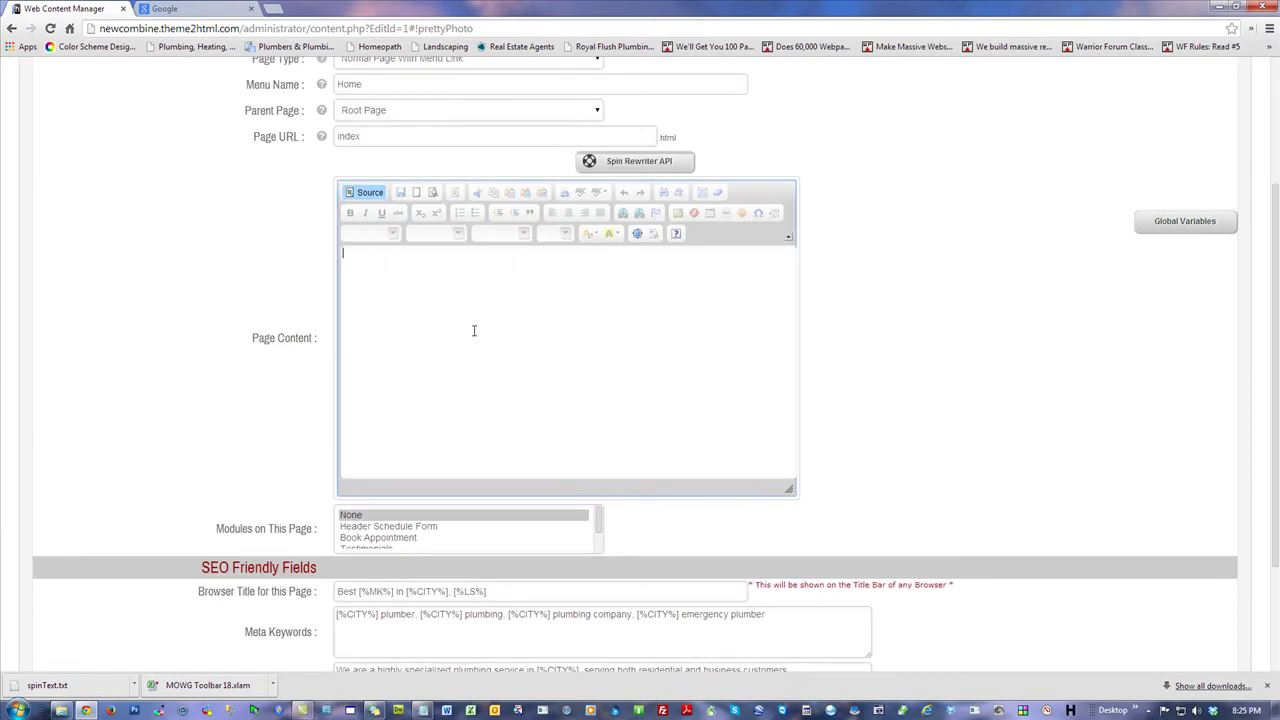
pyautogui.hotkey('ctrl', 'v')
pyautogui.scroll(-2, 1040, 413)
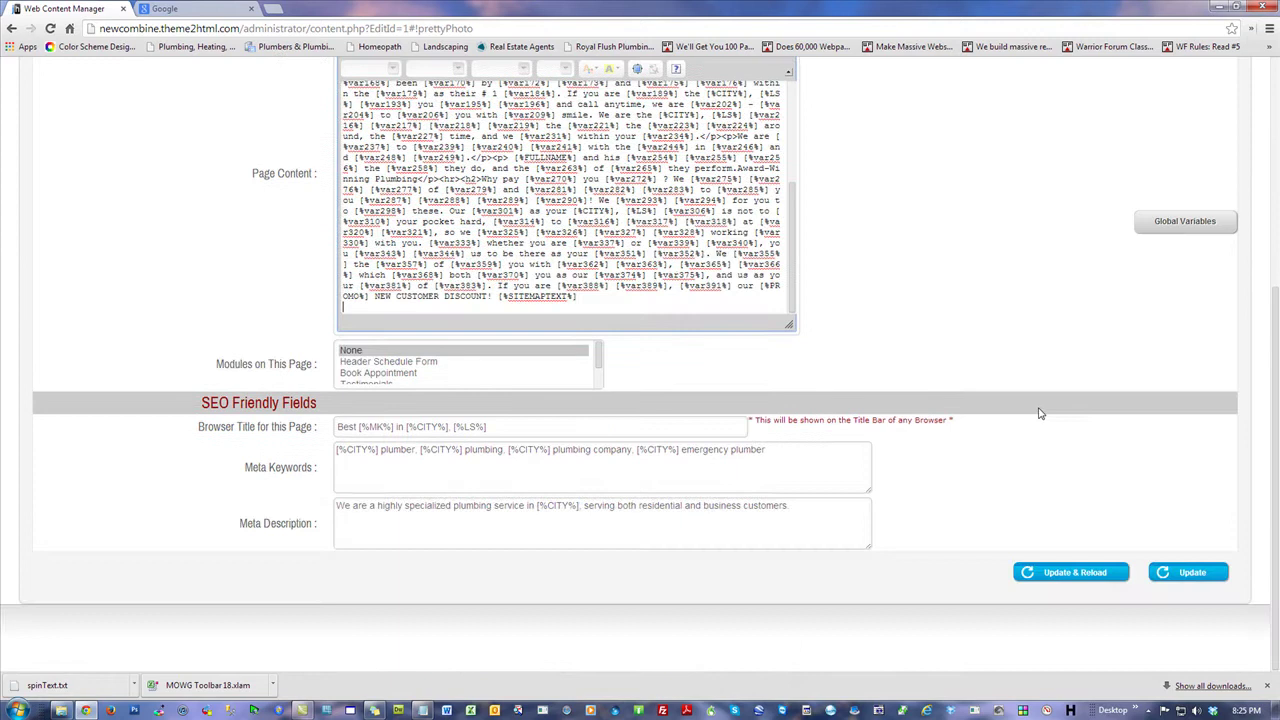
pyautogui.press('BackSpace')
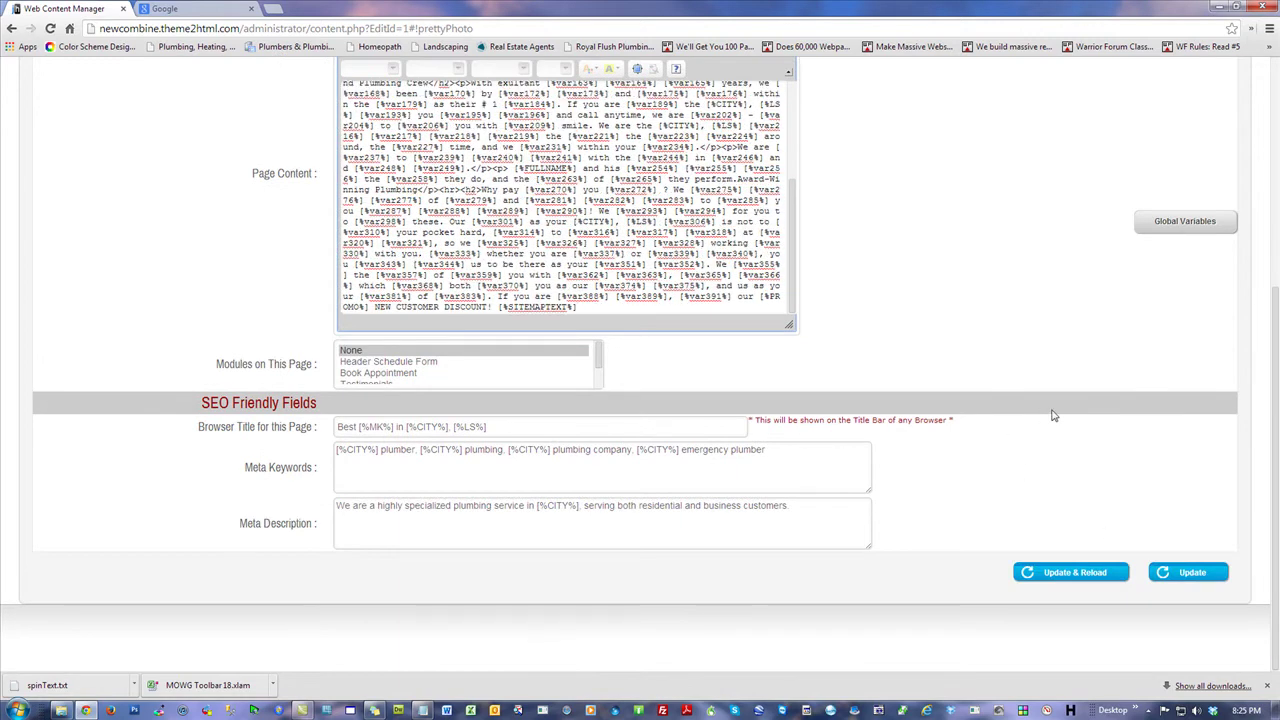
pyautogui.click(1072, 573)
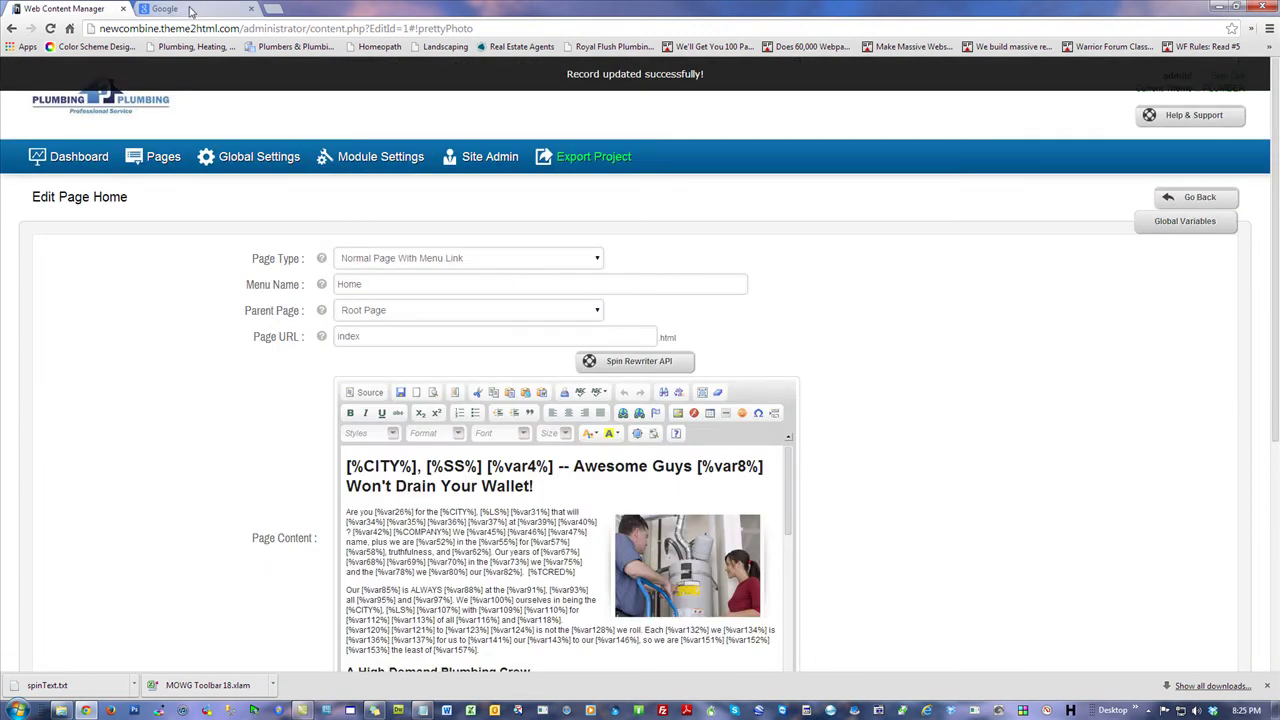
# - Open the index-1 Home page, view its HTML source, then switch back to formatted view
pyautogui.click(158, 157)
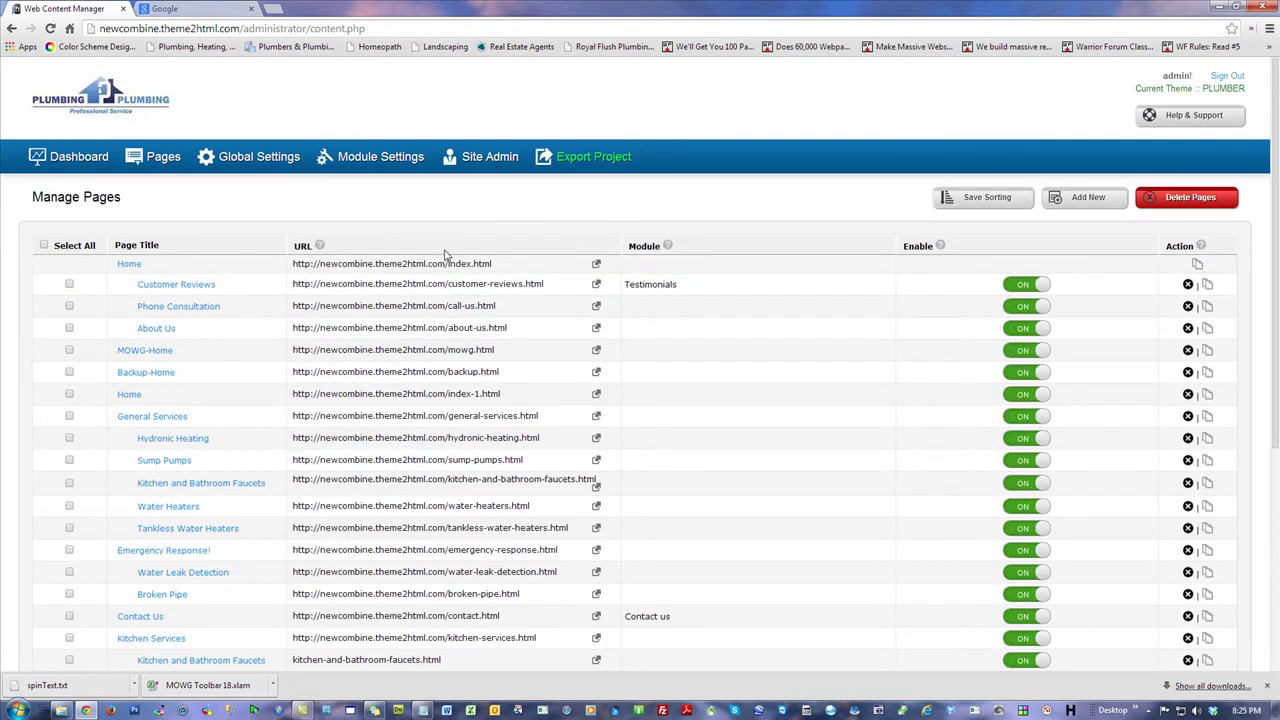
pyautogui.click(129, 394)
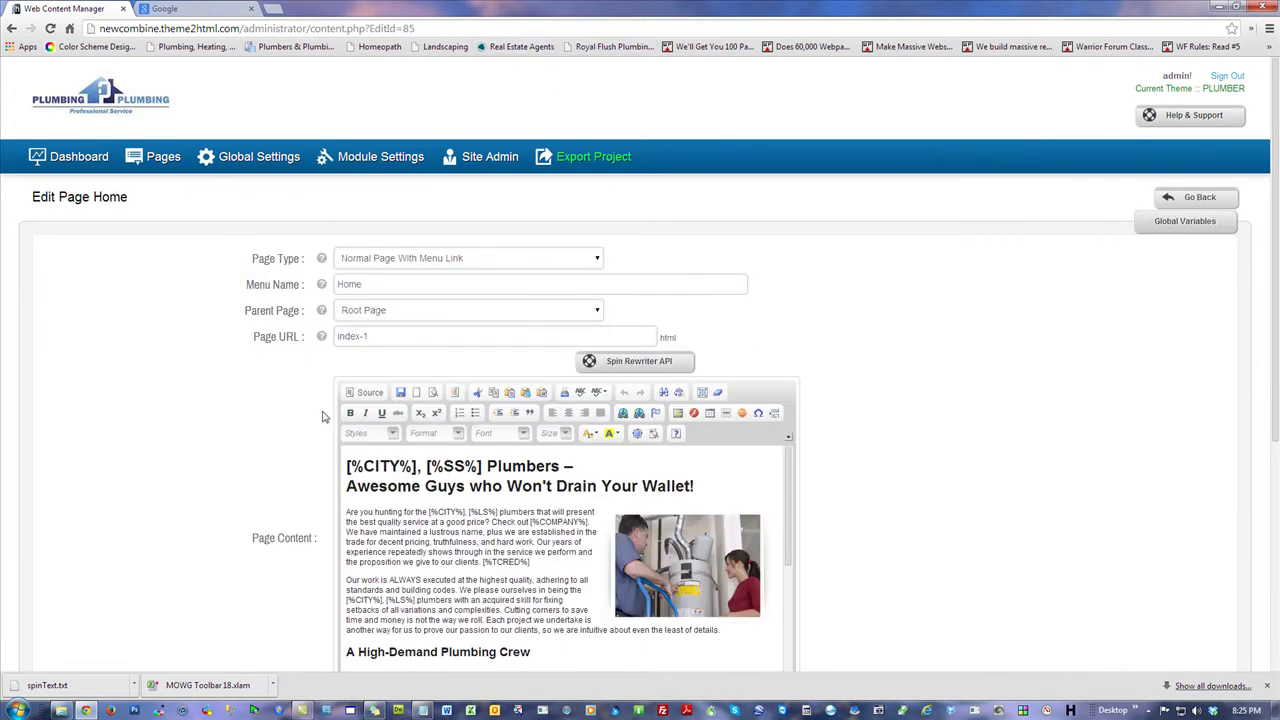
pyautogui.click(366, 392)
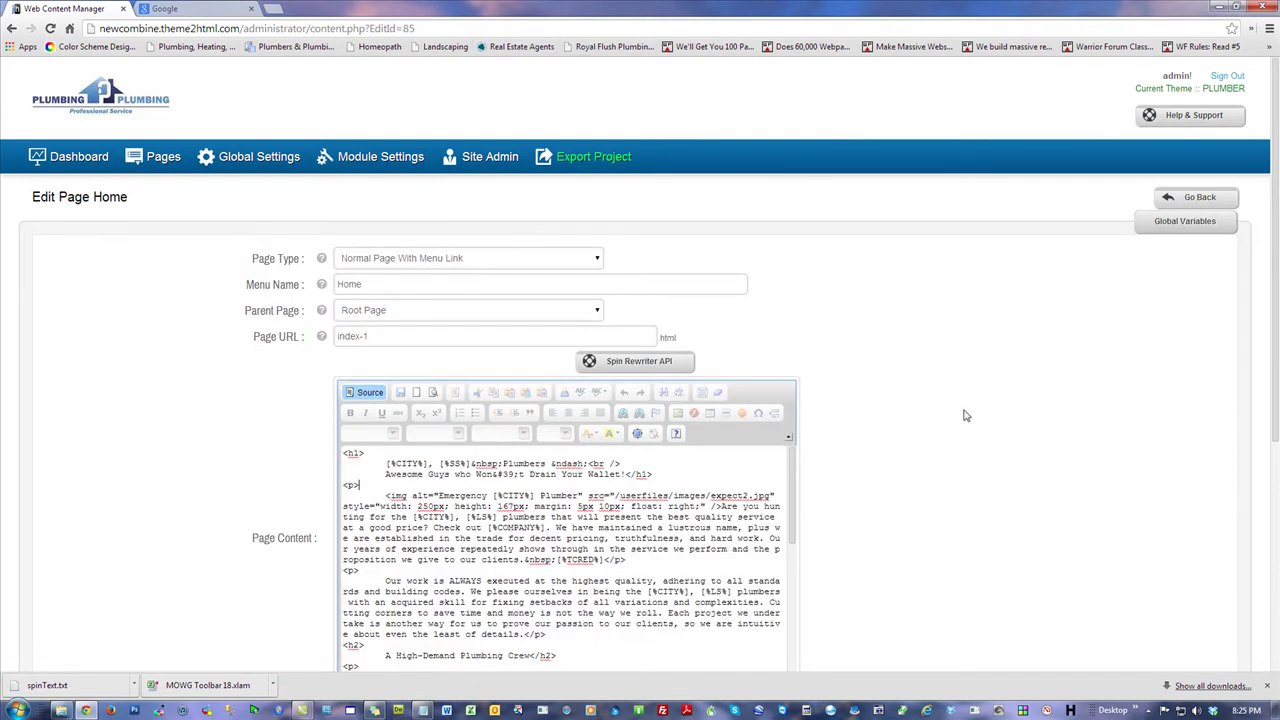
pyautogui.hotkey('ctrl', 'a')
pyautogui.click(985, 315)
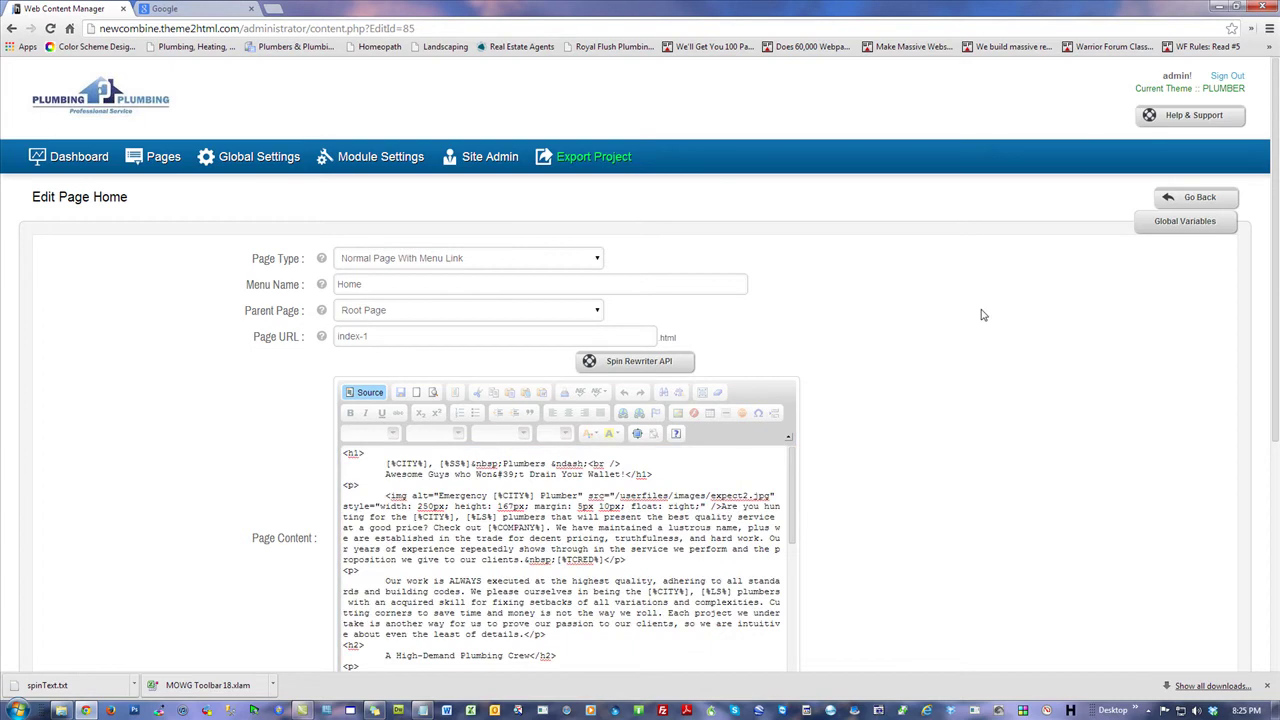
pyautogui.click(366, 392)
pyautogui.scroll(-3, 366, 392)
pyautogui.click(207, 163)
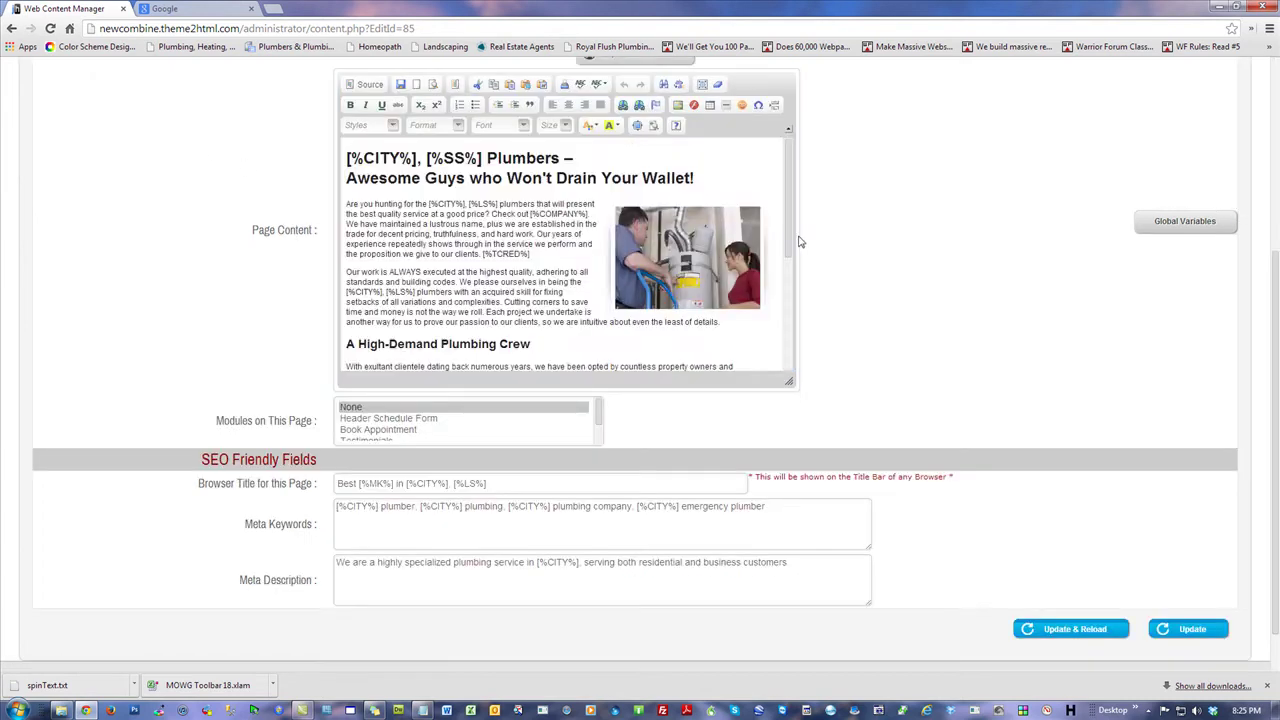
pyautogui.scroll(2, 640, 258)
pyautogui.scroll(2, 114, 237)
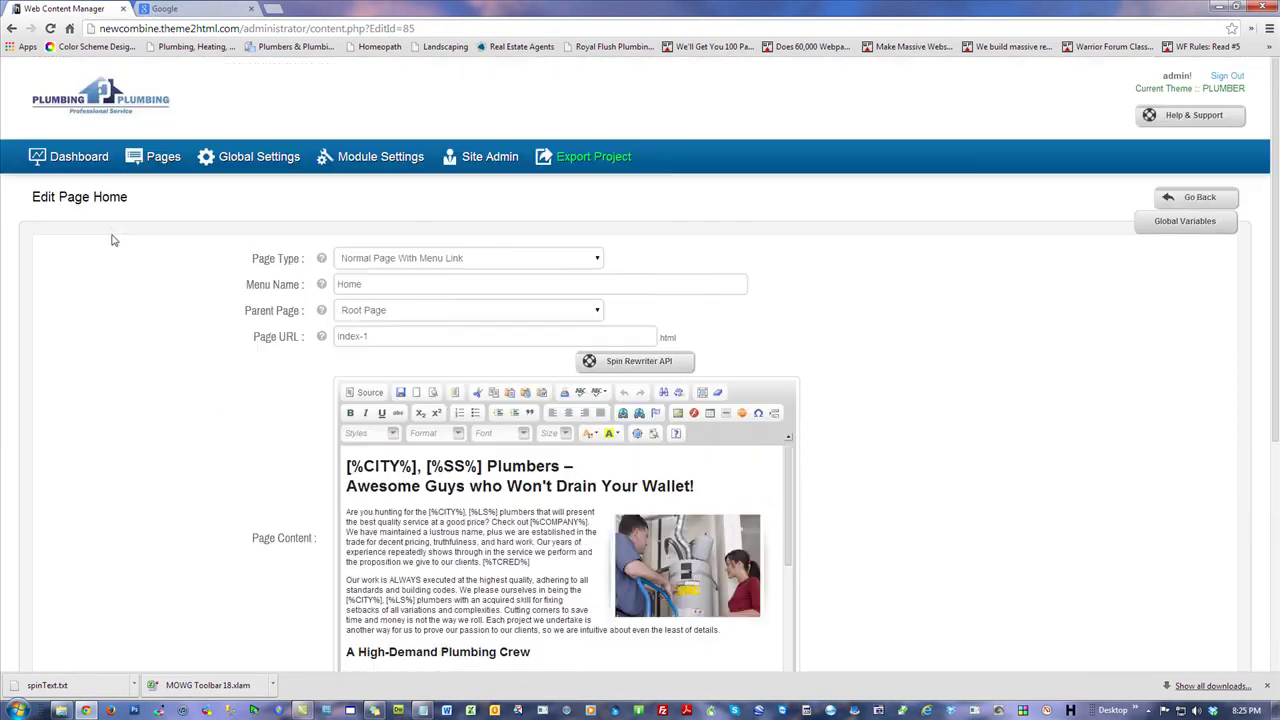
# - Paste the new HTML over the Home page's source and save it with Update & Reload
pyautogui.click(160, 158)
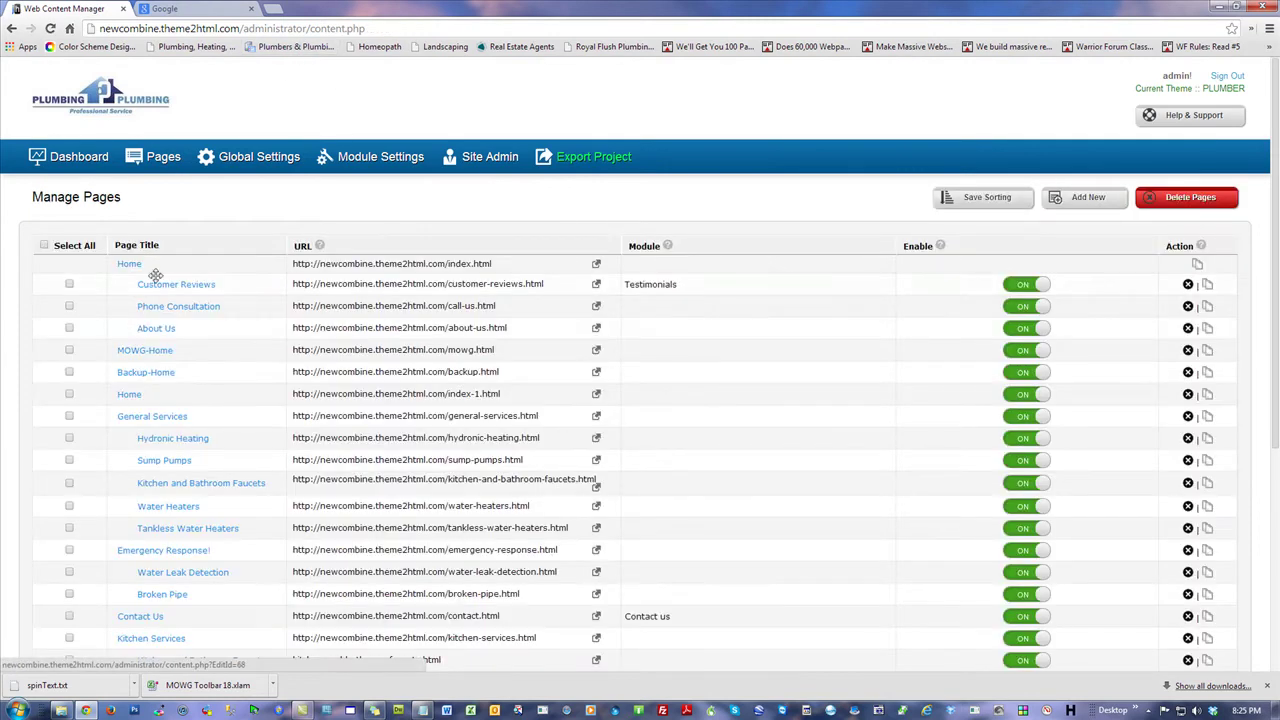
pyautogui.click(137, 268)
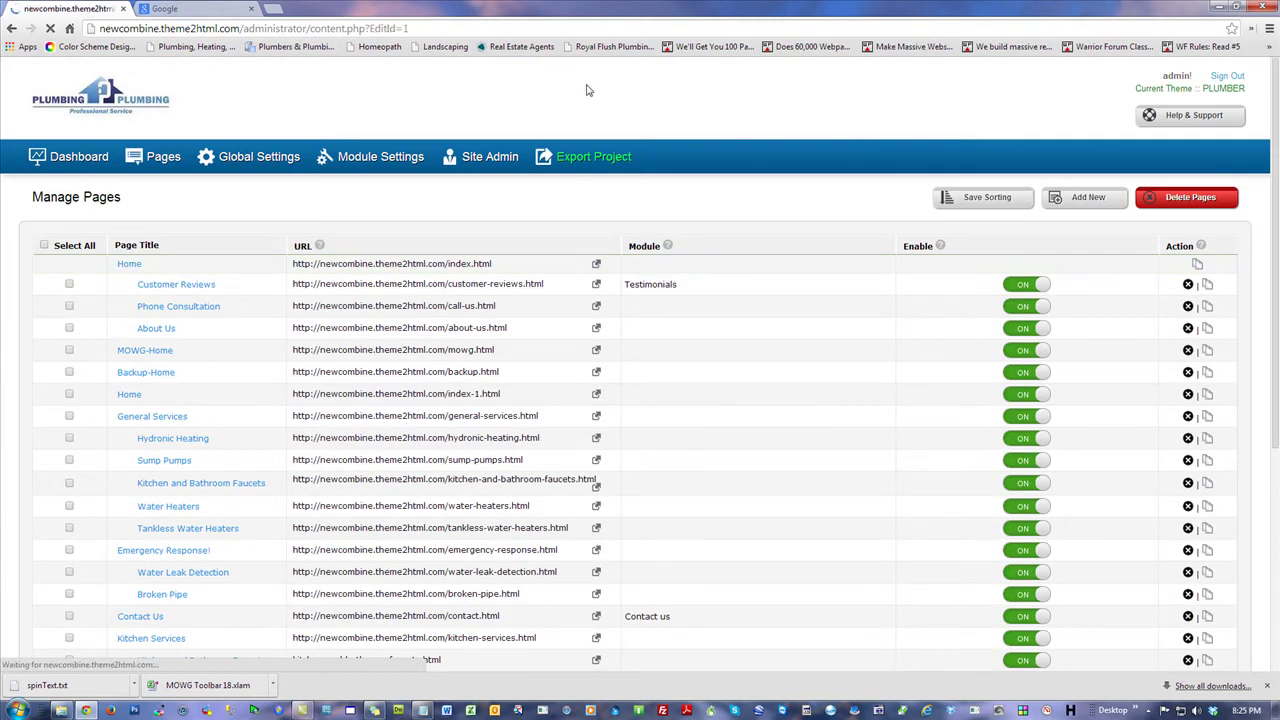
pyautogui.scroll(-2, 863, 380)
pyautogui.click(366, 192)
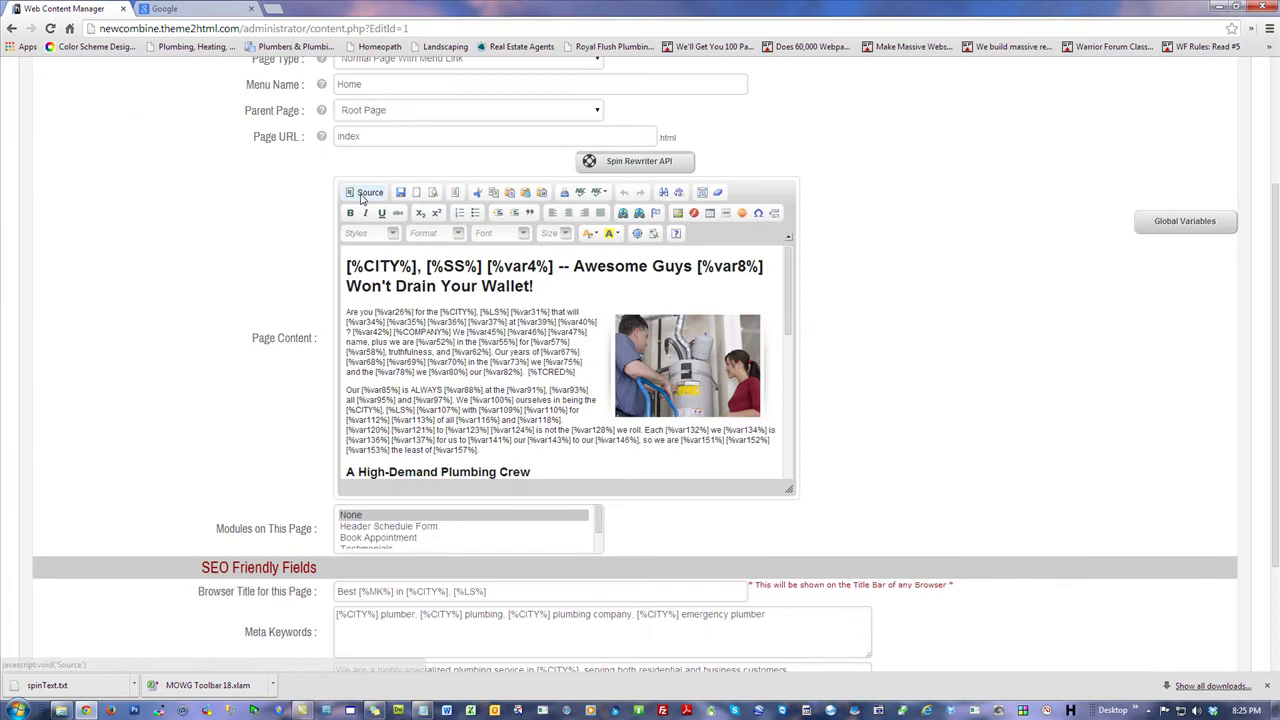
pyautogui.hotkey('ctrl', 'a')
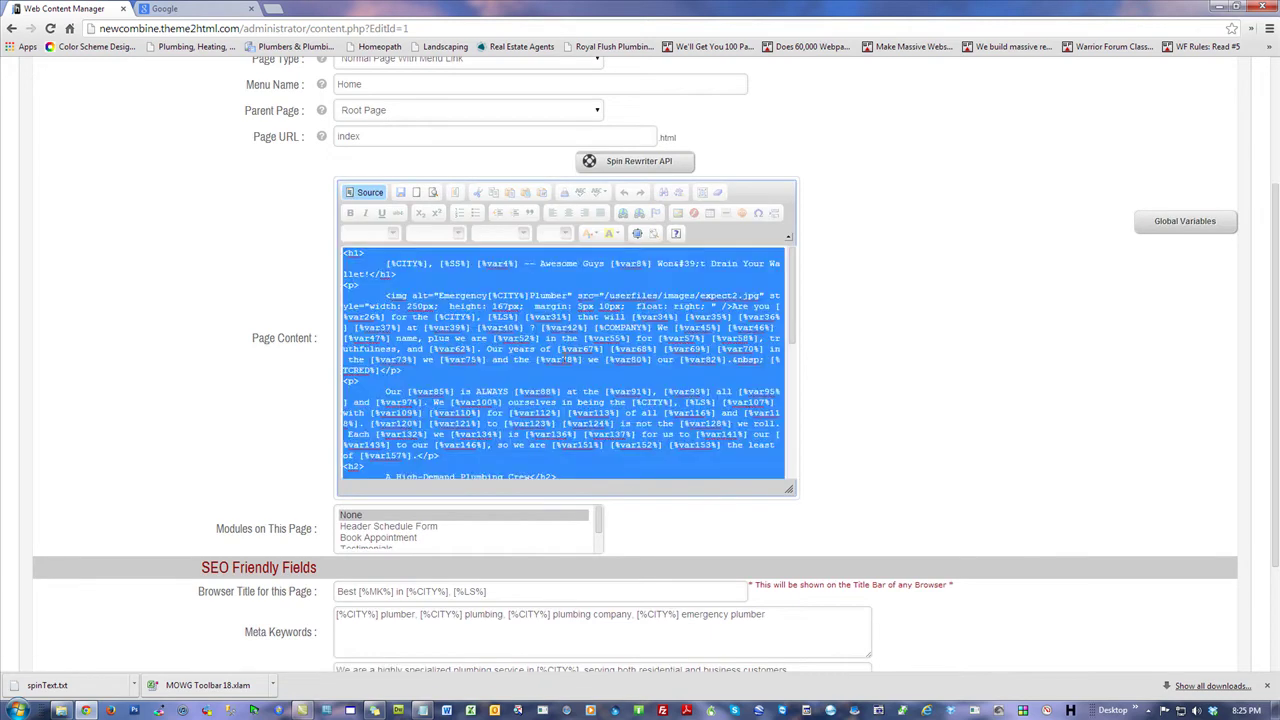
pyautogui.hotkey('ctrl', 'v')
pyautogui.scroll(-3, 1034, 403)
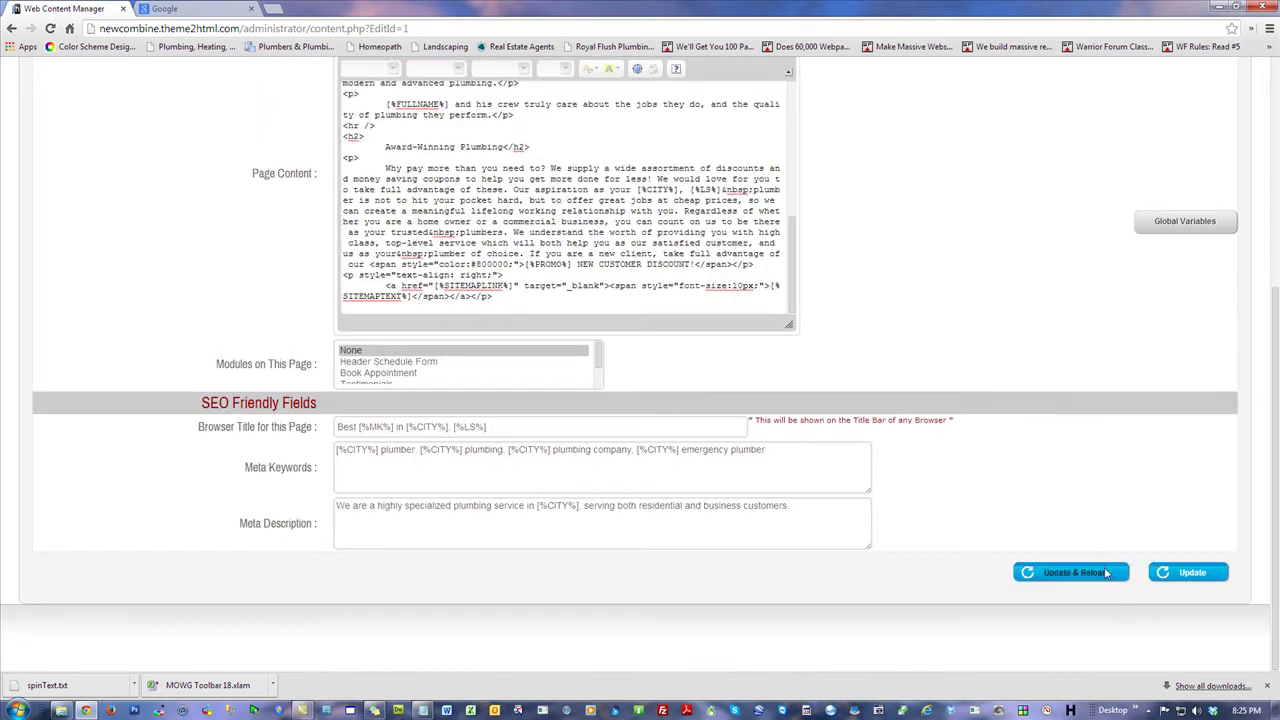
pyautogui.click(1118, 574)
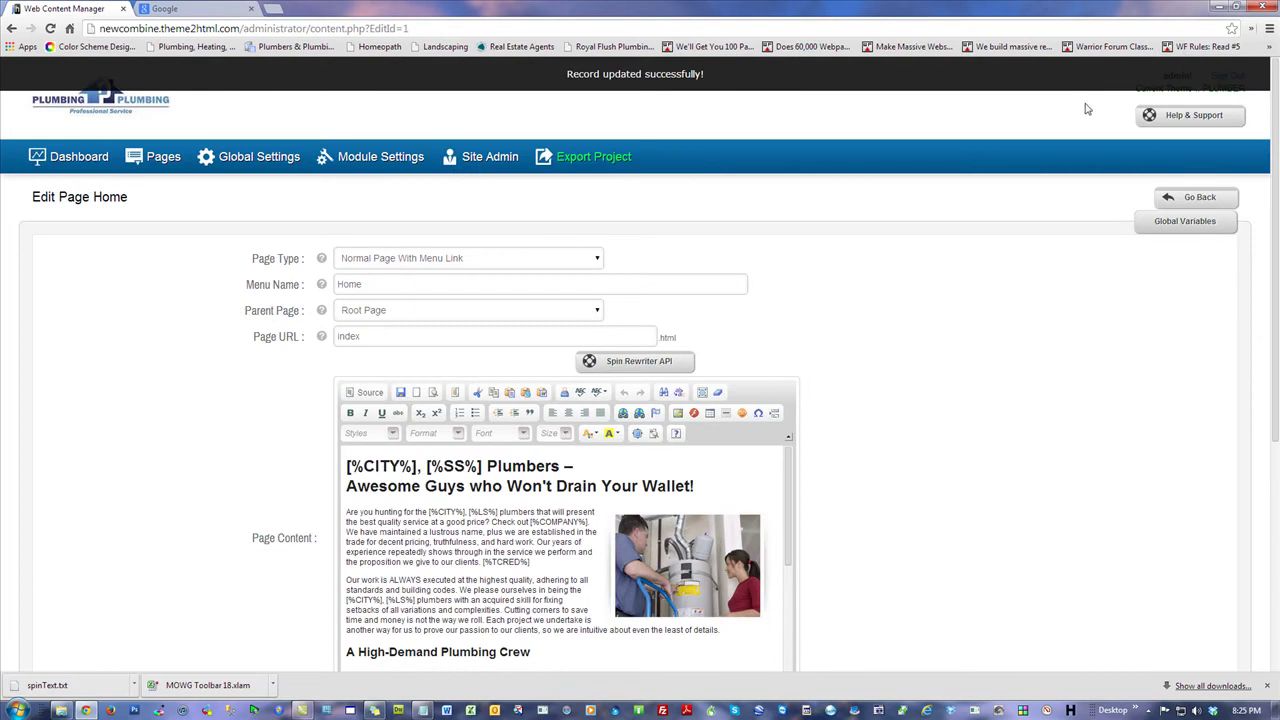
pyautogui.click(80, 162)
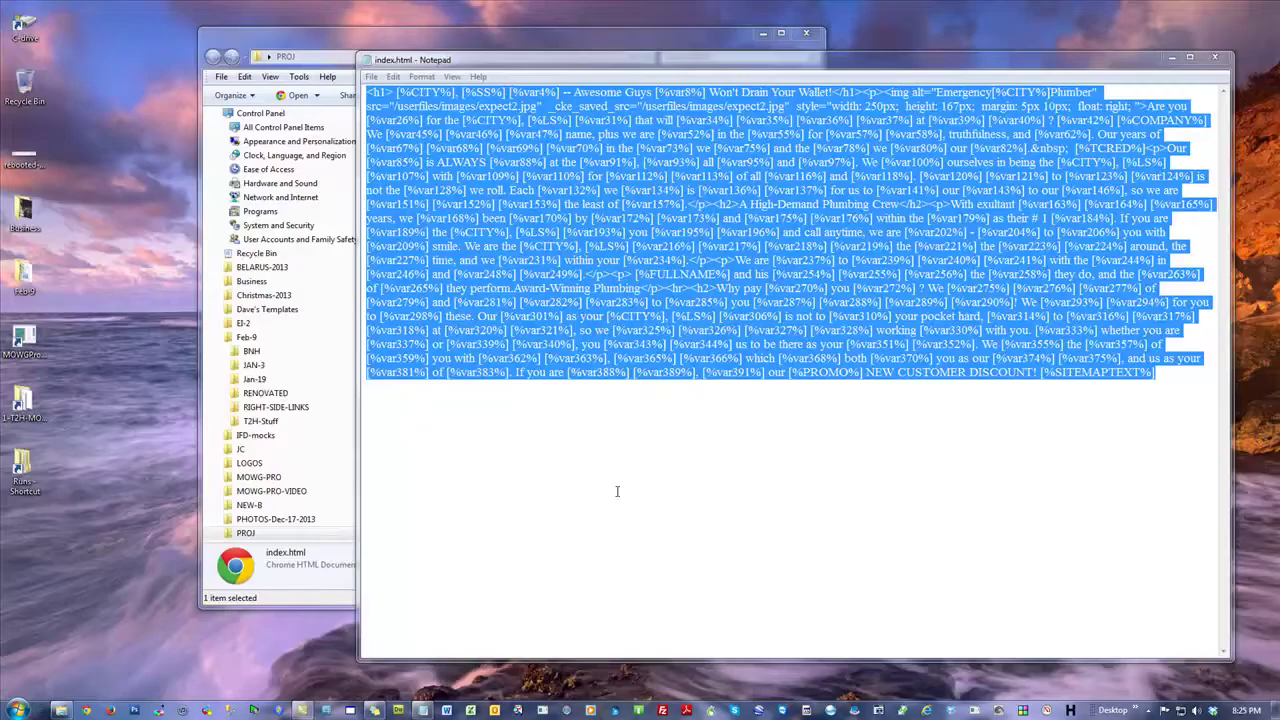
# - Close the index.html Notepad window and the PROJ folder window
pyautogui.click(617, 491)
pyautogui.click(1216, 58)
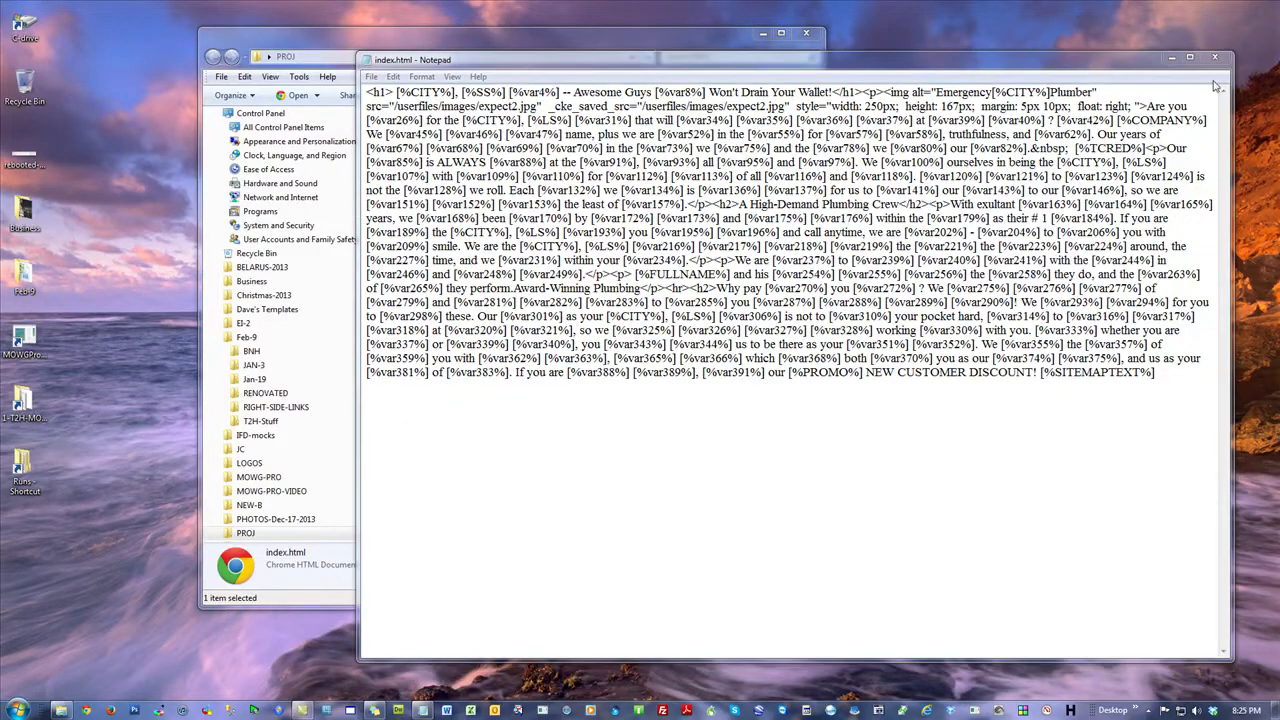
pyautogui.click(600, 347)
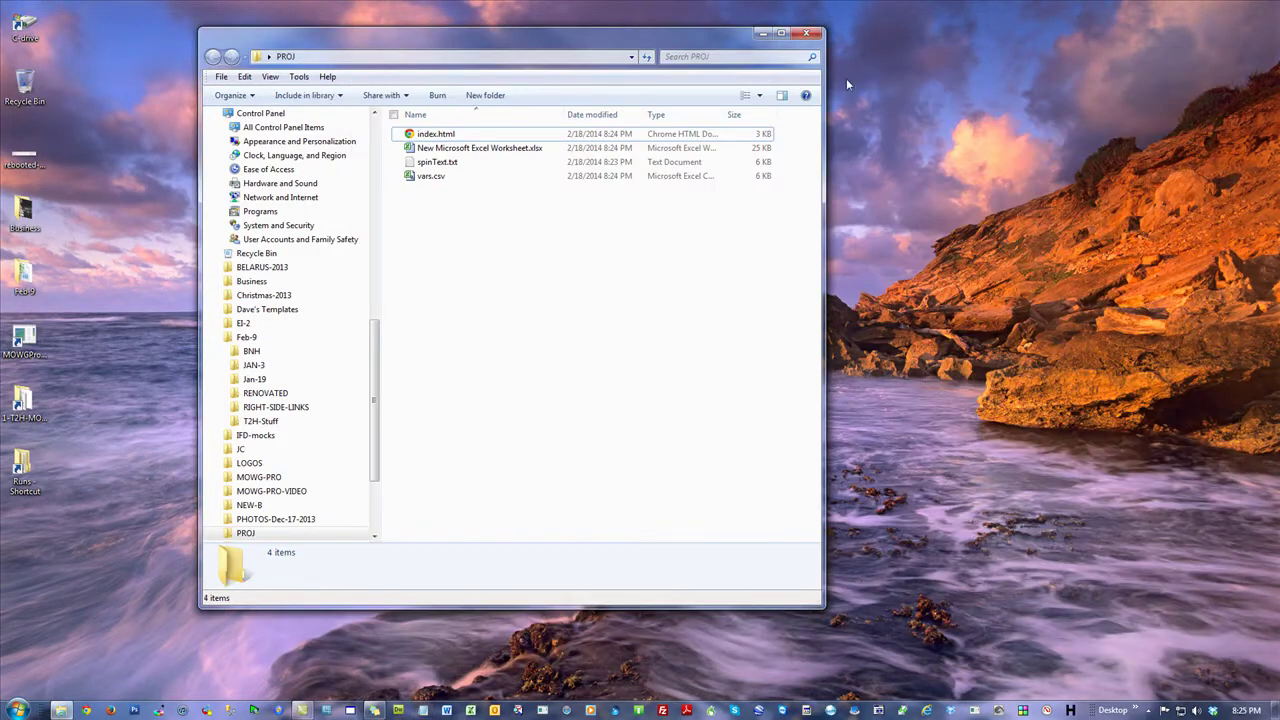
pyautogui.click(810, 35)
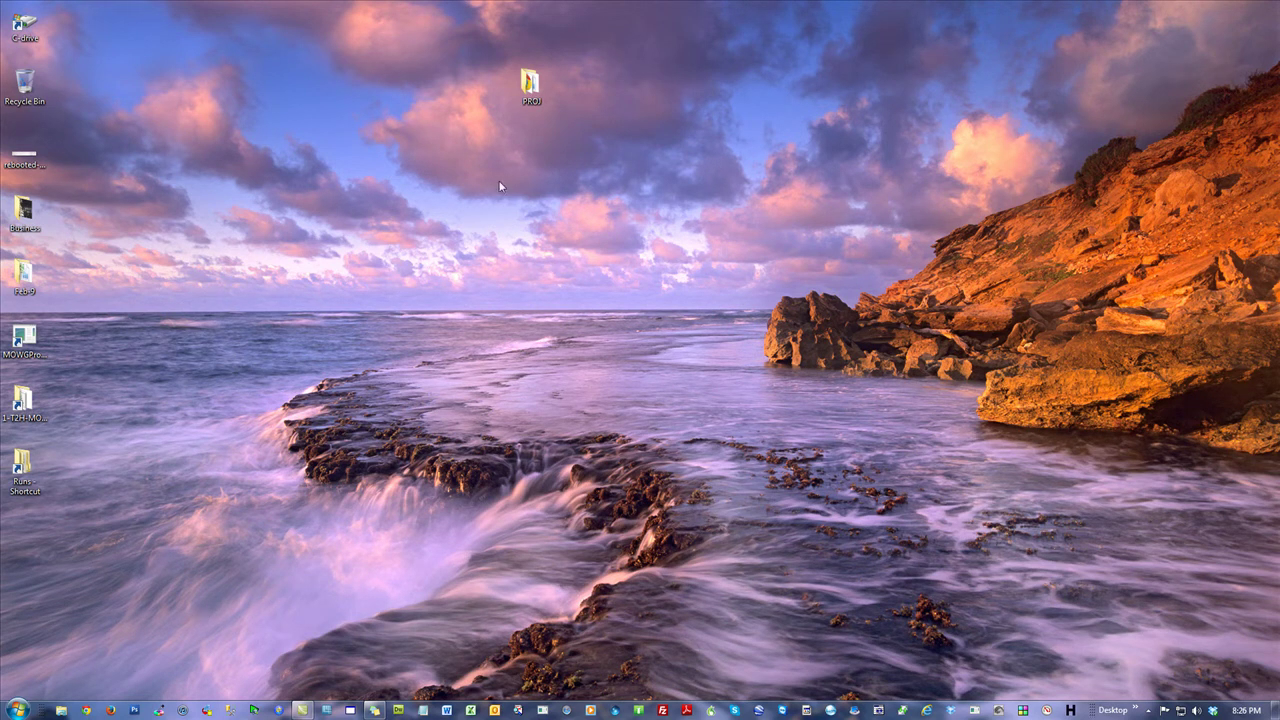
# - Reopen the PROJ folder, open New Microsoft Excel Worksheet.xlsx, then close it
pyautogui.doubleClick(529, 85)
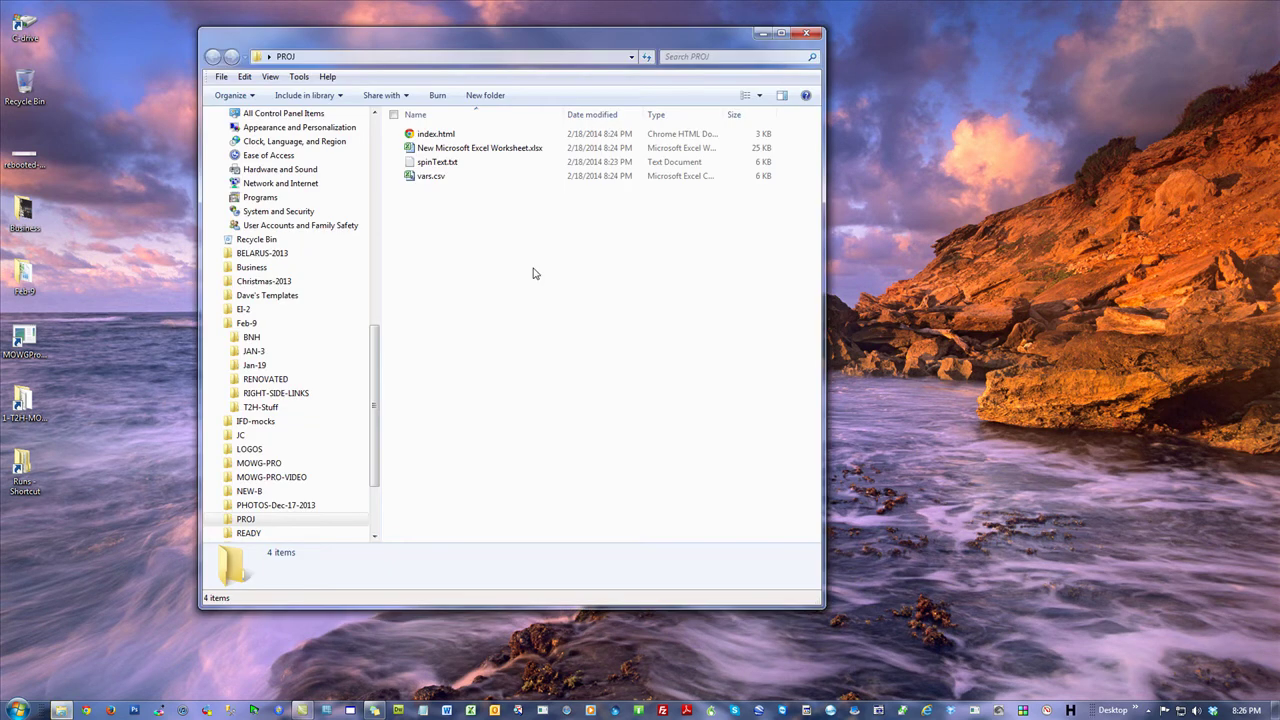
pyautogui.doubleClick(450, 148)
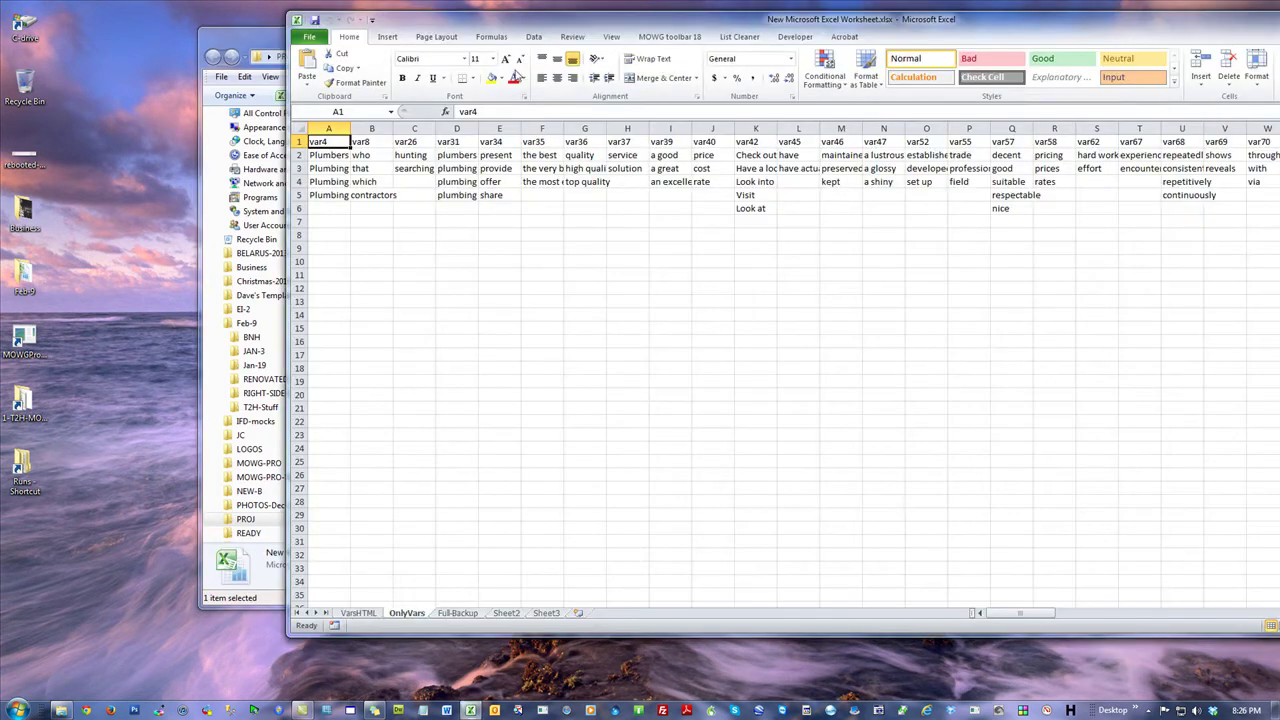
pyautogui.hotkey('alt', 'F4')
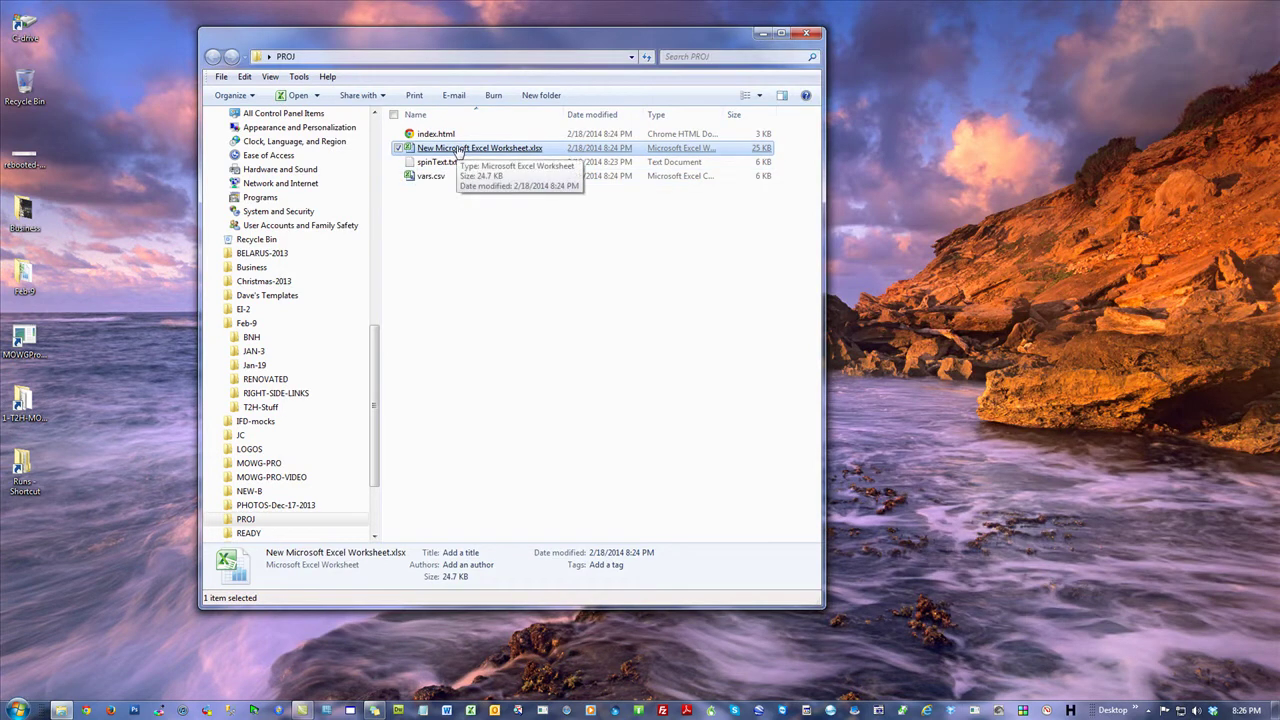
# - Move index.html, vars.csv and the Excel worksheet to the Recycle Bin
pyautogui.keyDown('ctrl'); pyautogui.click(438, 134); pyautogui.keyUp('ctrl')
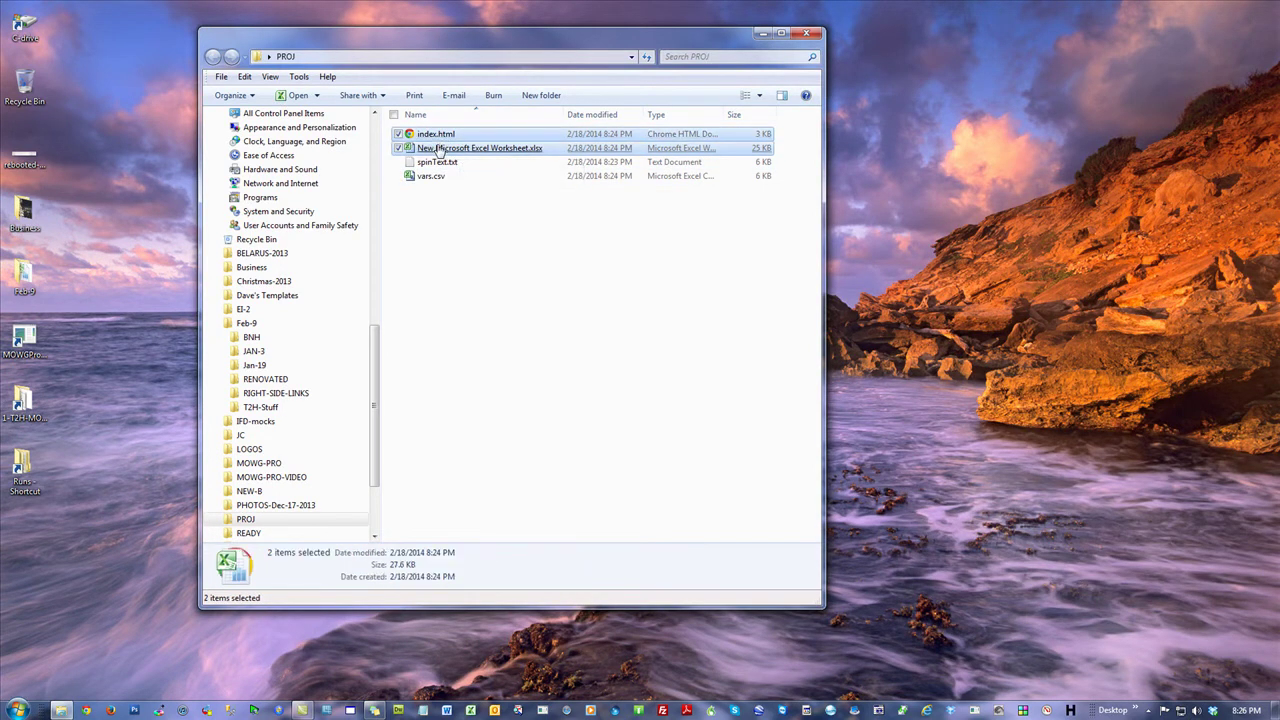
pyautogui.keyDown('ctrl'); pyautogui.click(429, 180); pyautogui.keyUp('ctrl')
pyautogui.moveTo(436, 134); pyautogui.dragTo(24, 90)
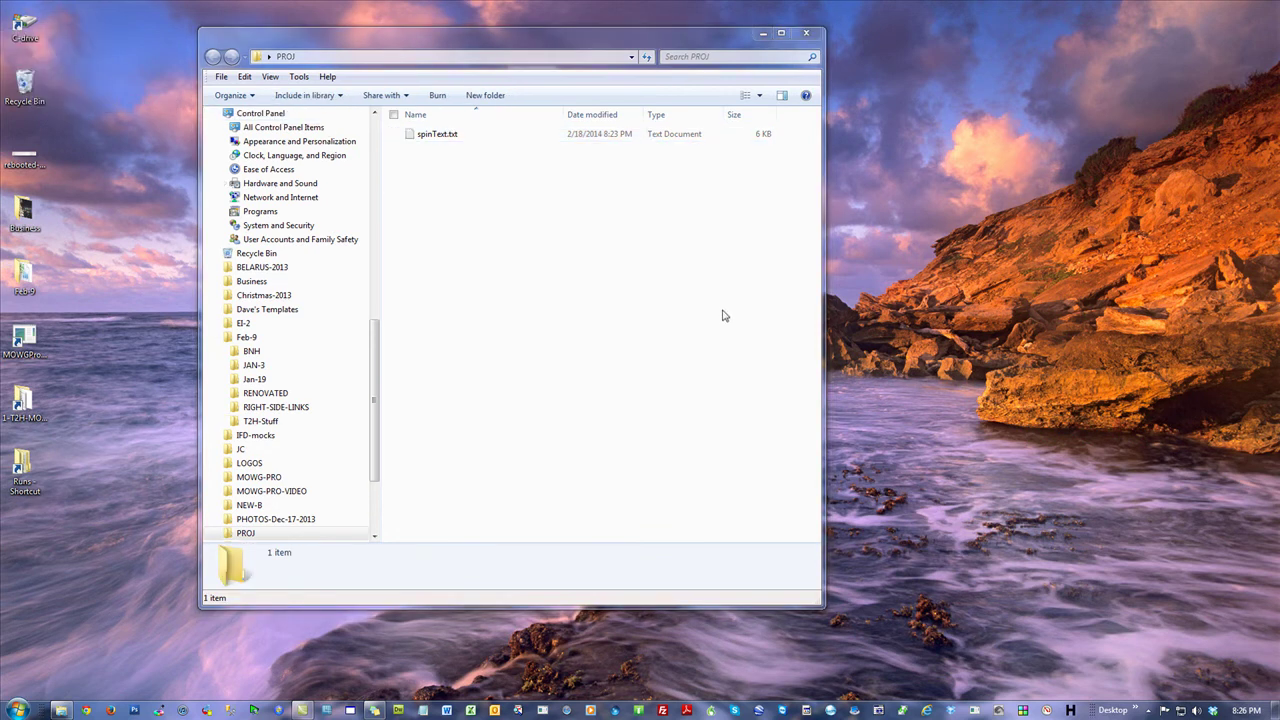
# - Append three pasted copies of spinText.txt's text at its end and save it
pyautogui.doubleClick(437, 136)
pyautogui.moveTo(715, 288); pyautogui.dragTo(980, 612)
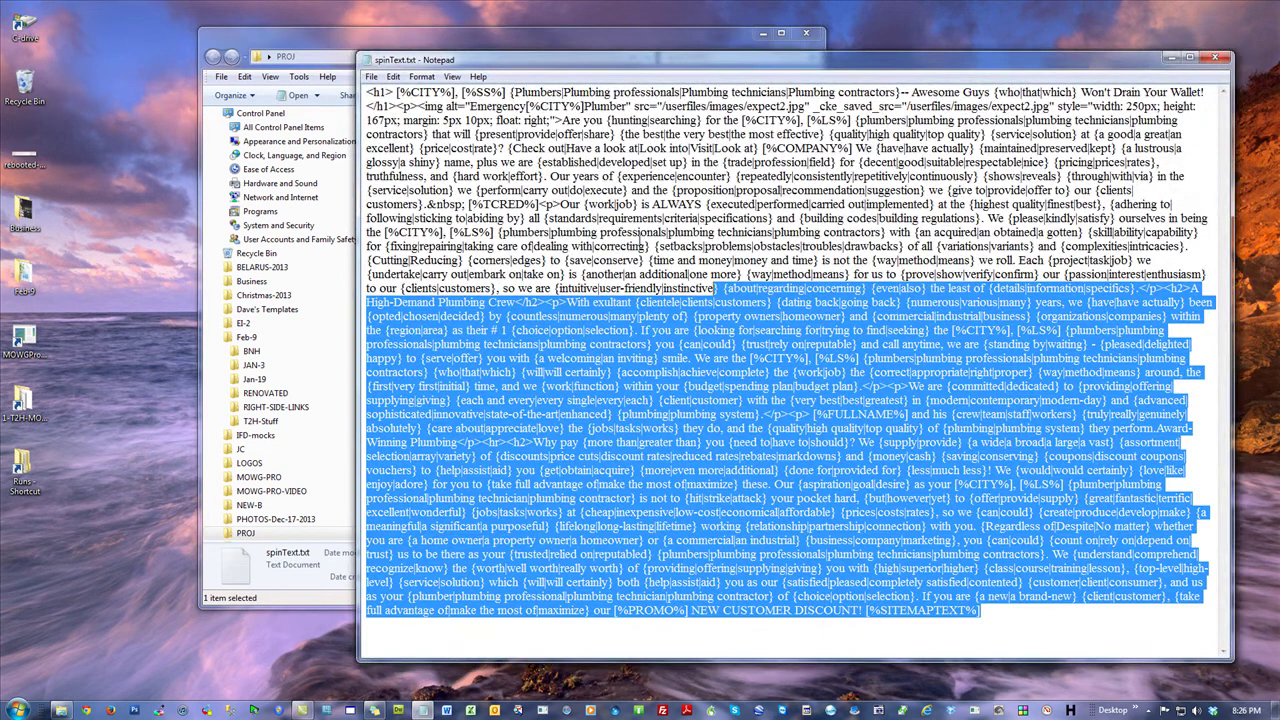
pyautogui.hotkey('ctrl', 'a')
pyautogui.hotkey('ctrl', 'c')
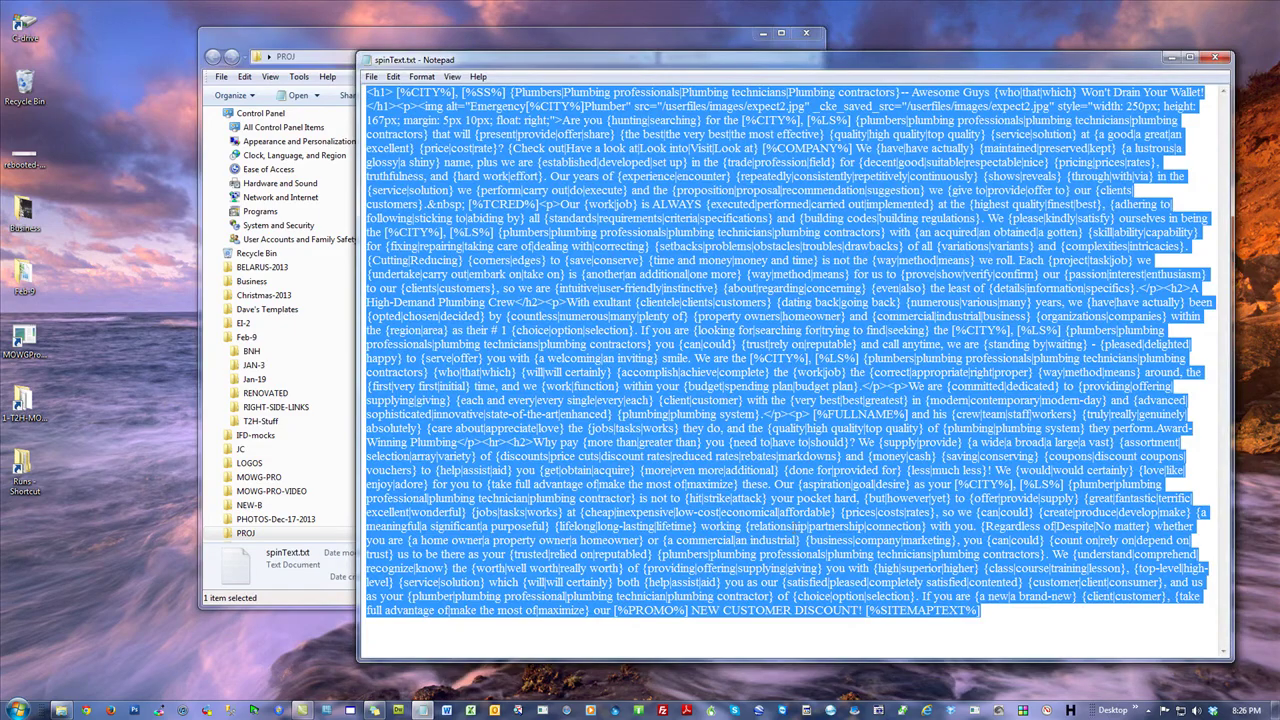
pyautogui.click(1010, 611)
pyautogui.hotkey('ctrl', 'v')
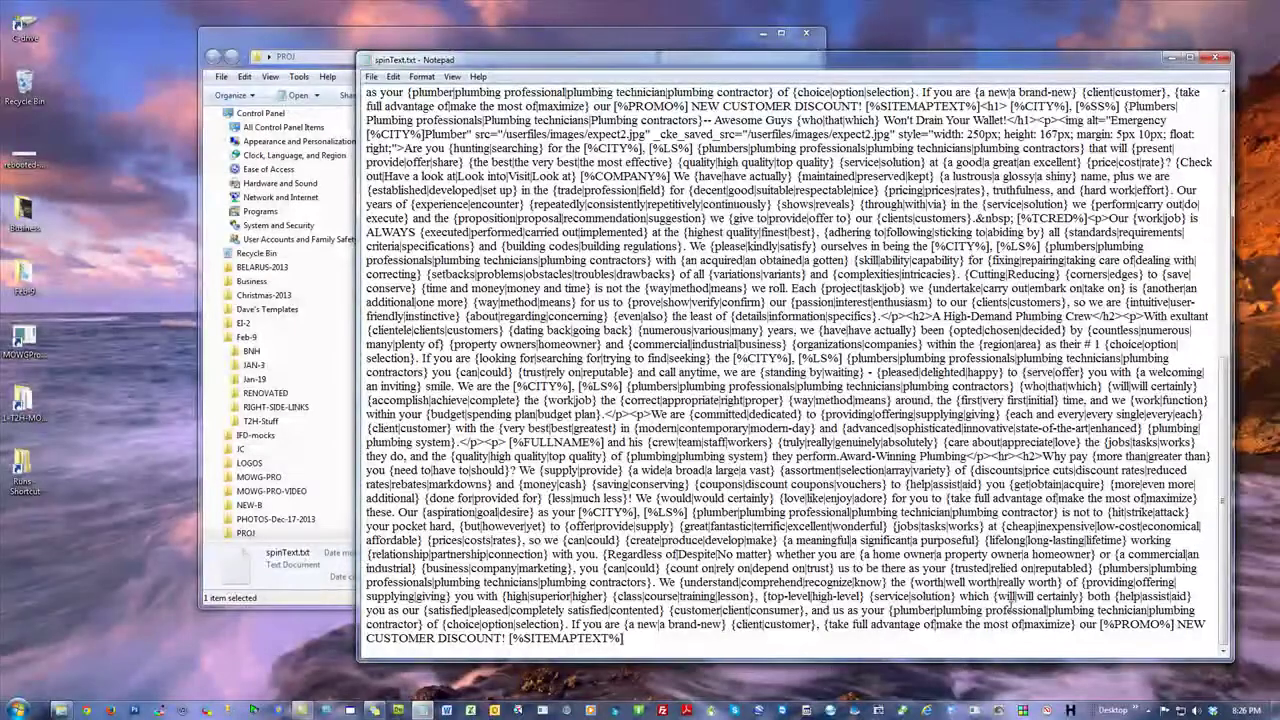
pyautogui.hotkey('ctrl', 'v')
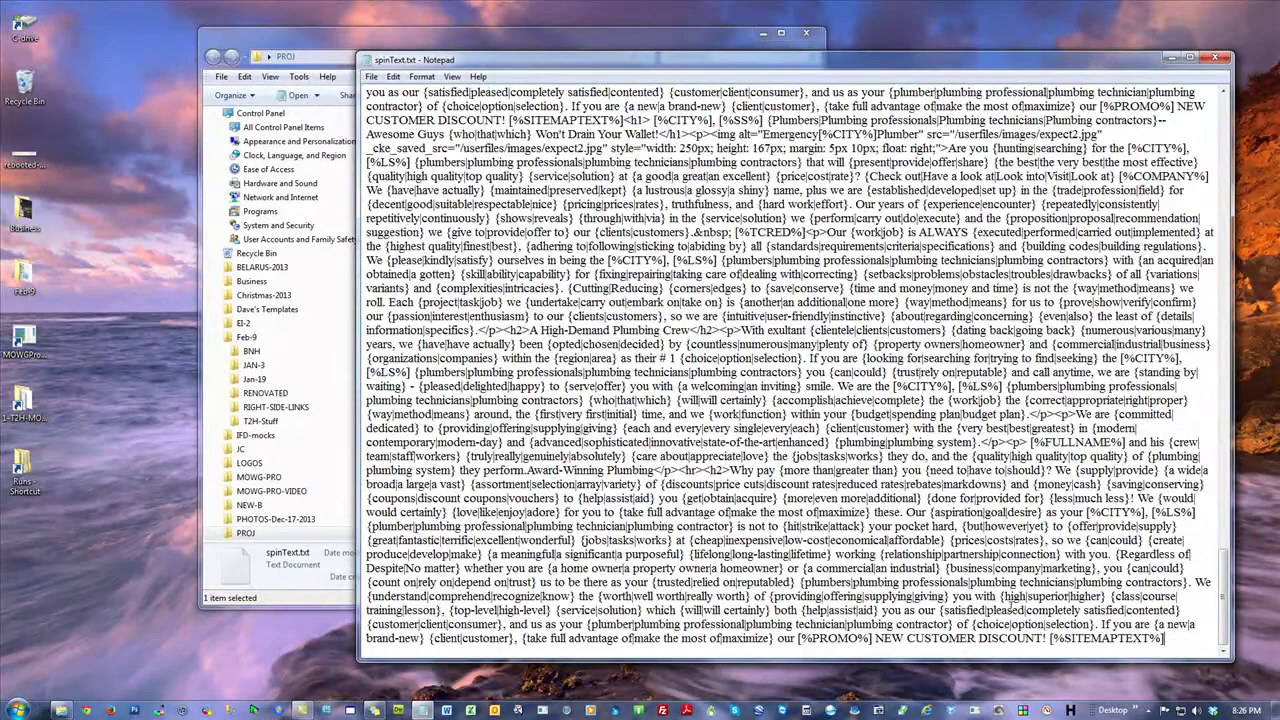
pyautogui.hotkey('ctrl', 'v')
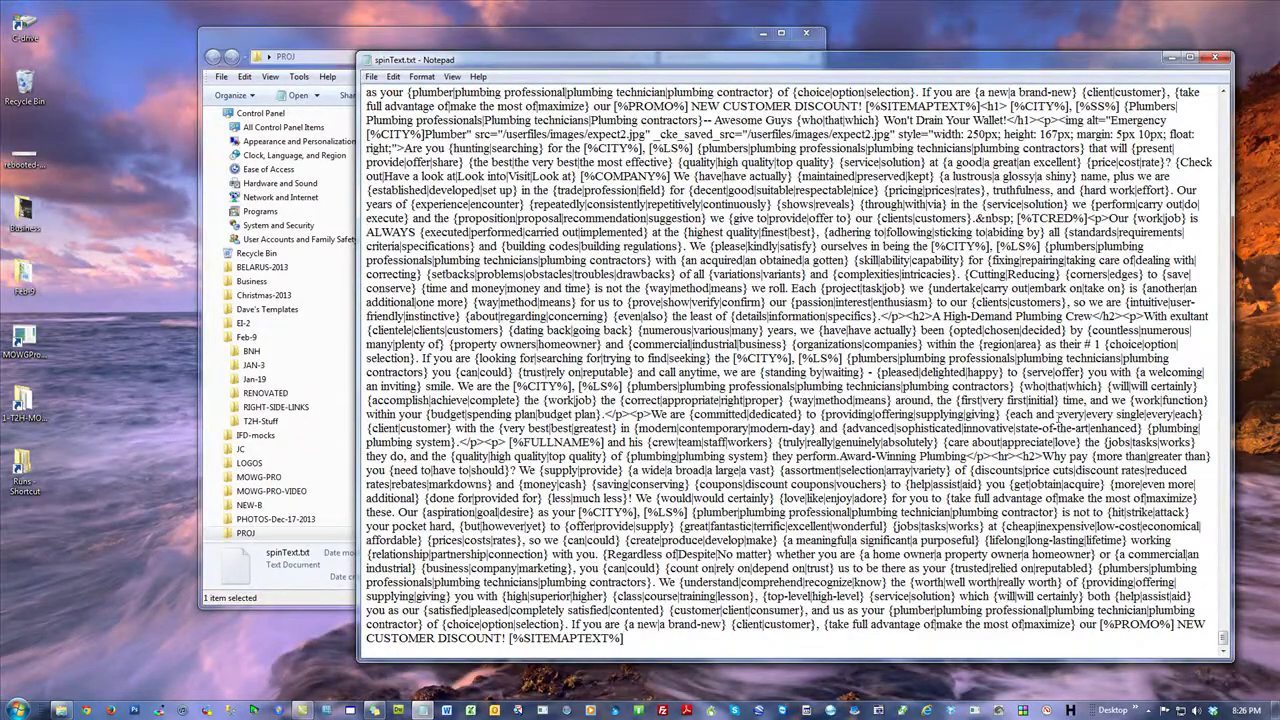
pyautogui.click(1214, 57)
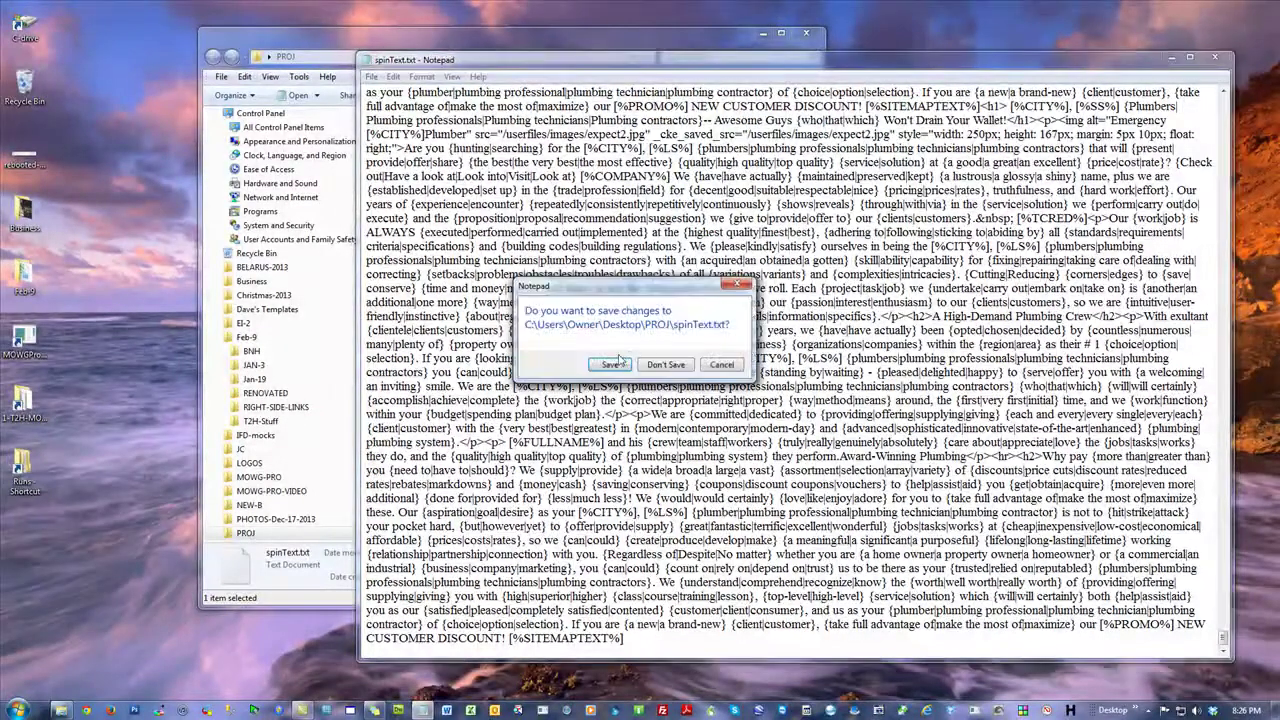
pyautogui.click(618, 362)
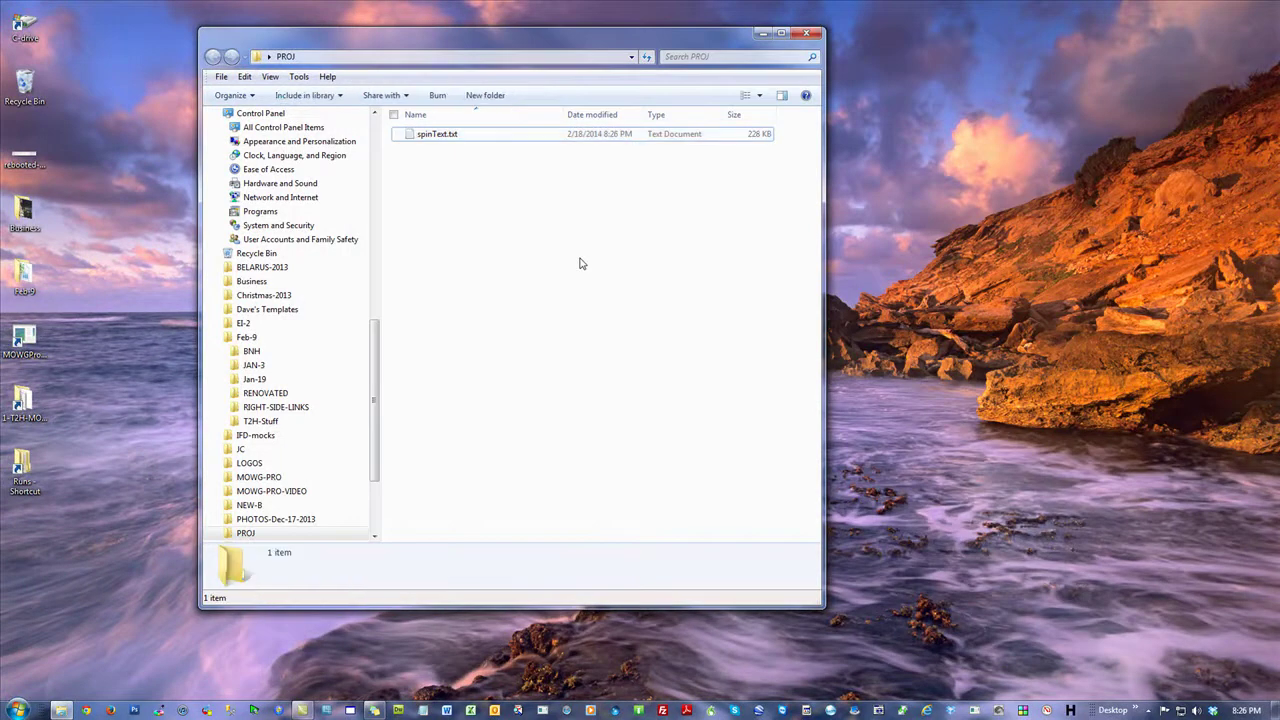
pyautogui.rightClick(436, 176)
# - Create a new Excel worksheet in PROJ with the default name and open it
pyautogui.moveTo(480, 370)
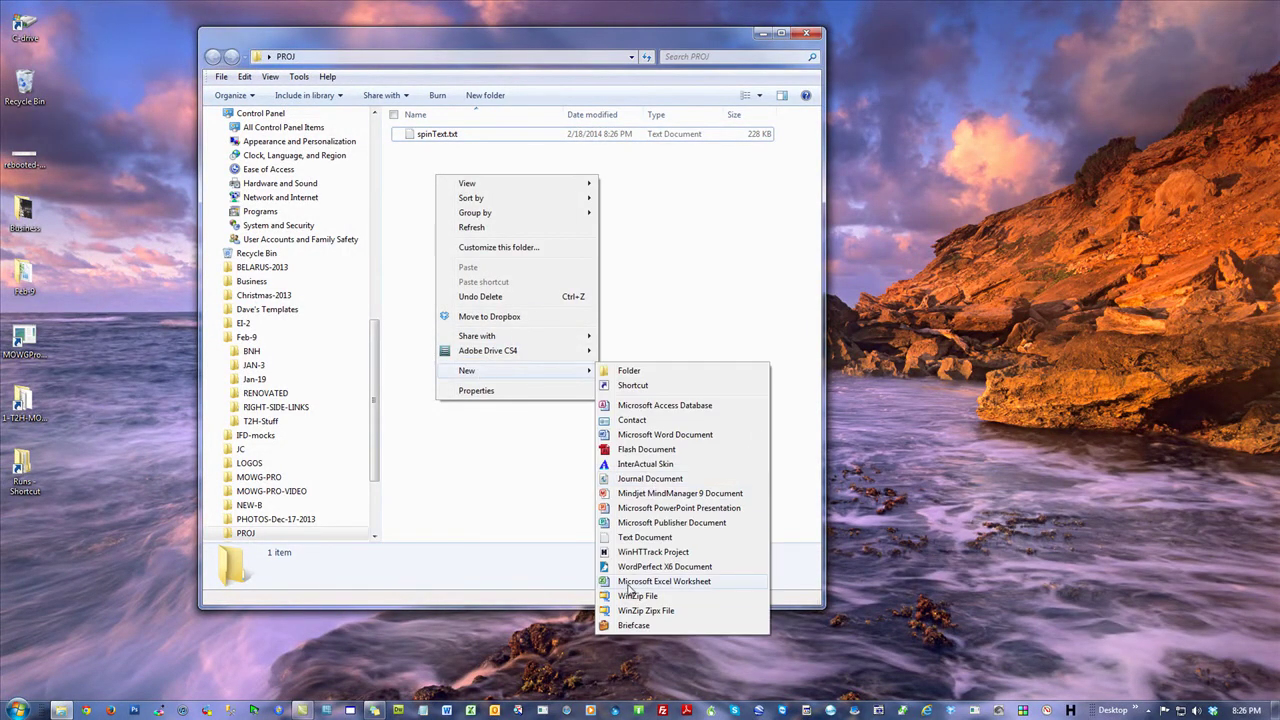
pyautogui.click(636, 581)
pyautogui.click(566, 363)
pyautogui.doubleClick(495, 138)
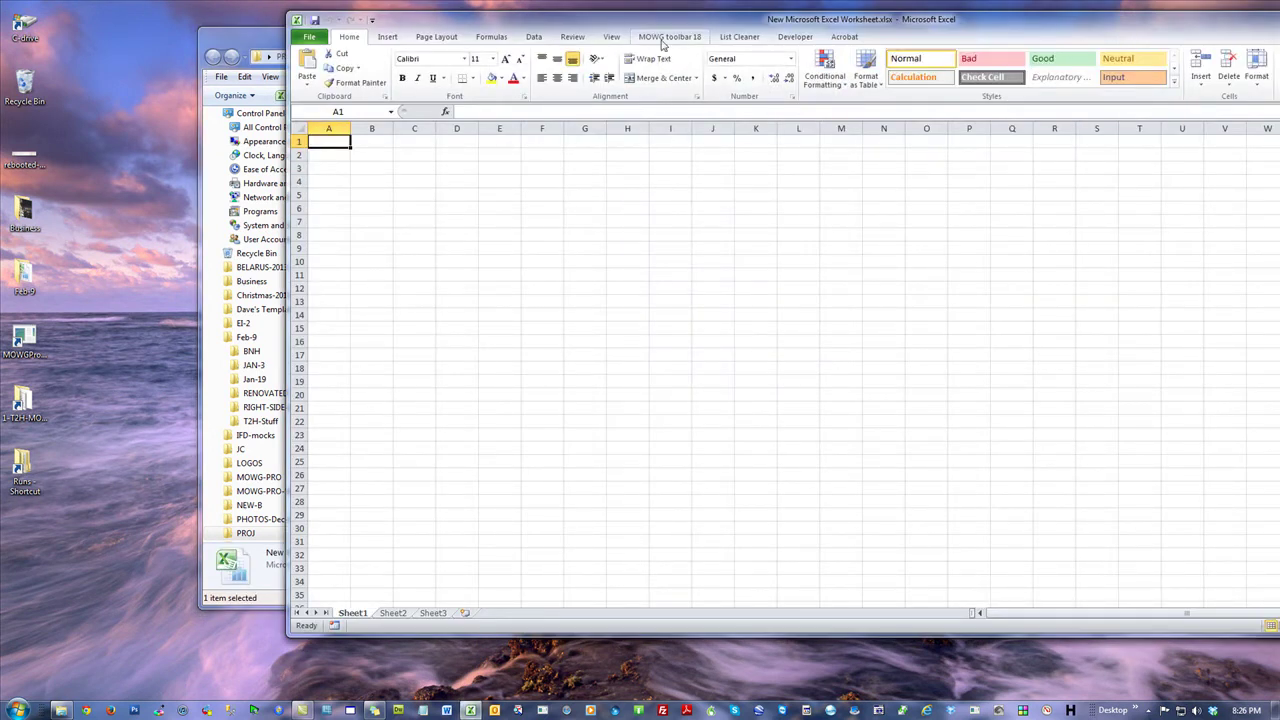
# - Convert spinText.txt with MOWG toolbar 18's Spun Text Converter and dismiss the run-time error
pyautogui.click(666, 38)
pyautogui.click(897, 75)
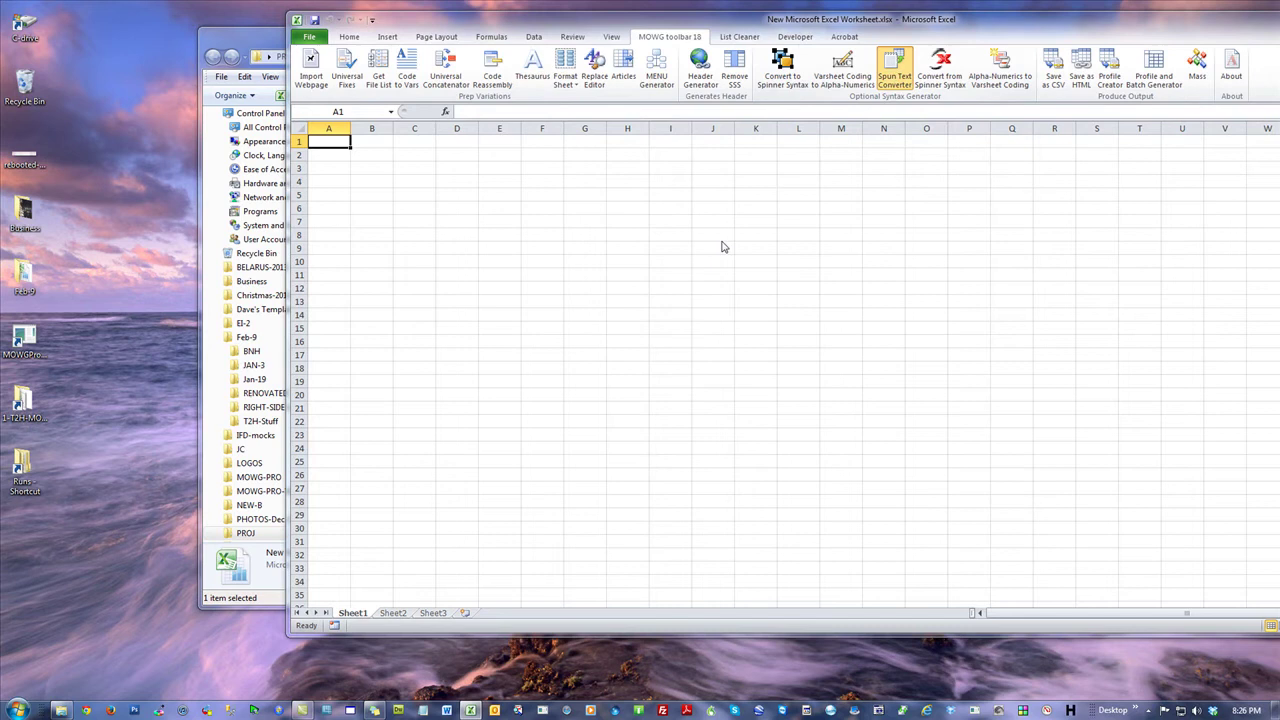
pyautogui.click(450, 105)
pyautogui.doubleClick(450, 105)
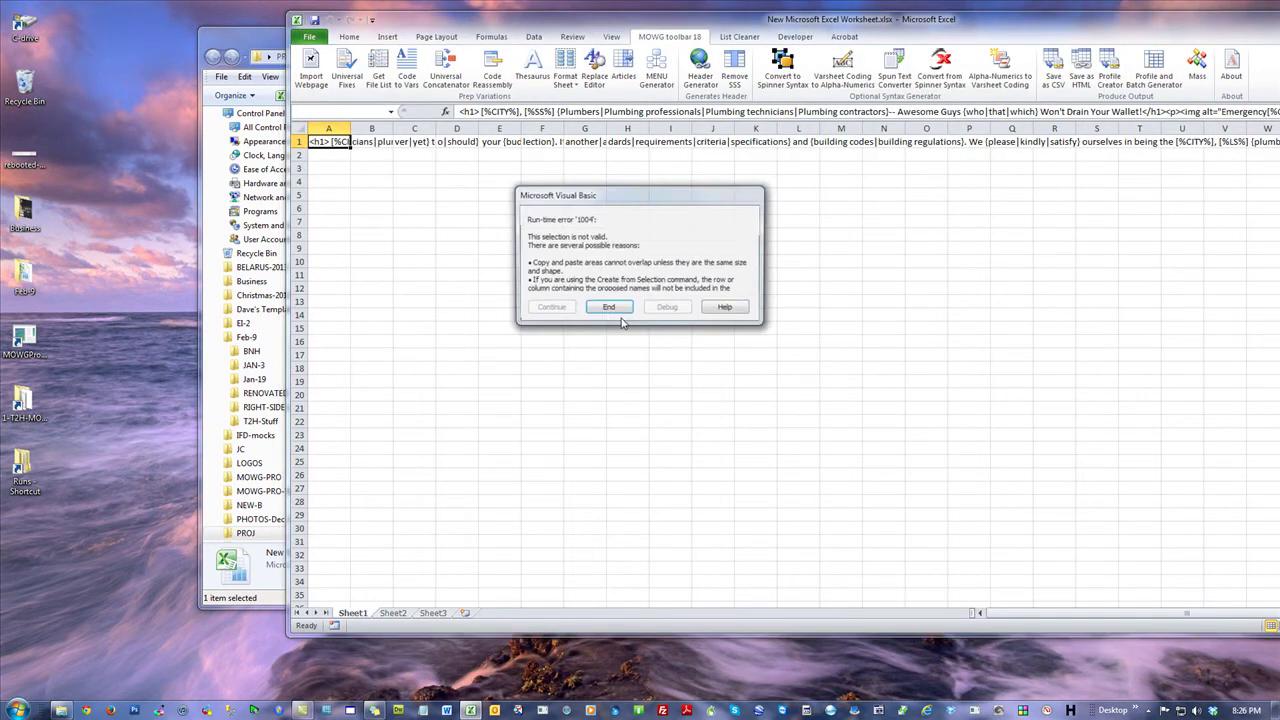
pyautogui.click(615, 312)
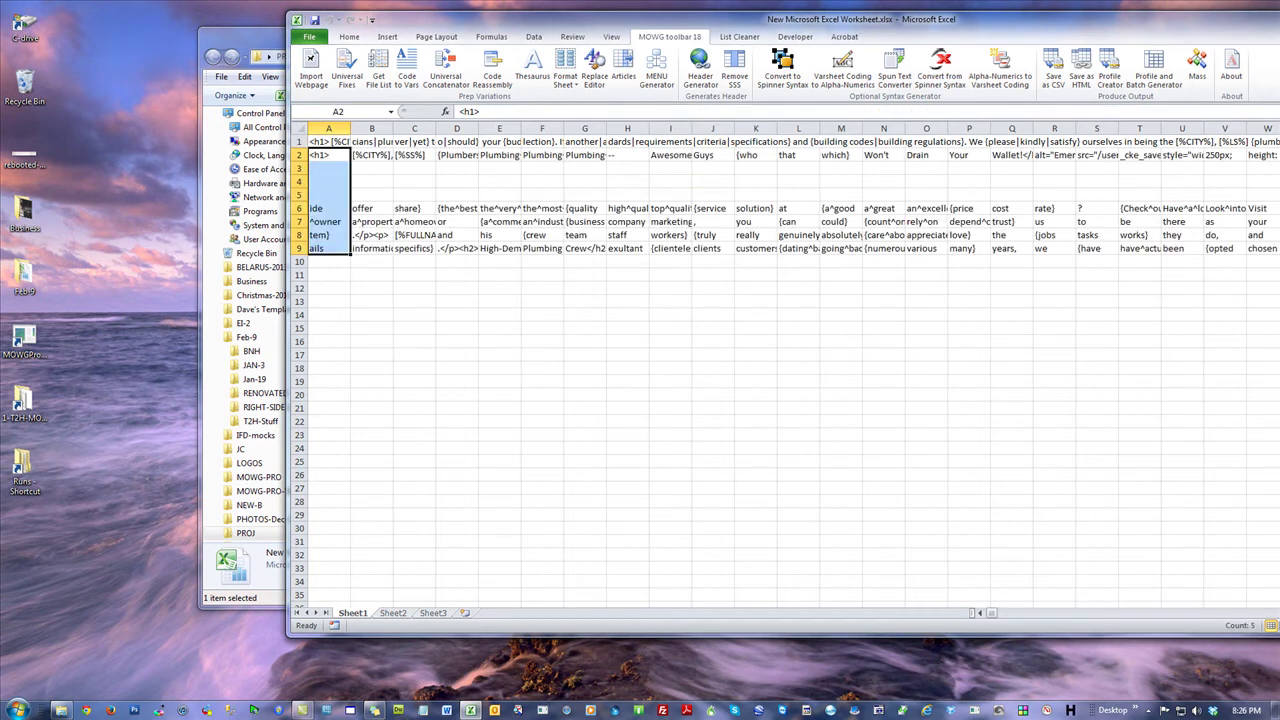
# - Close the workbook unsaved, reopen spinText.txt and paste the copied text over its contents
pyautogui.click(638, 373)
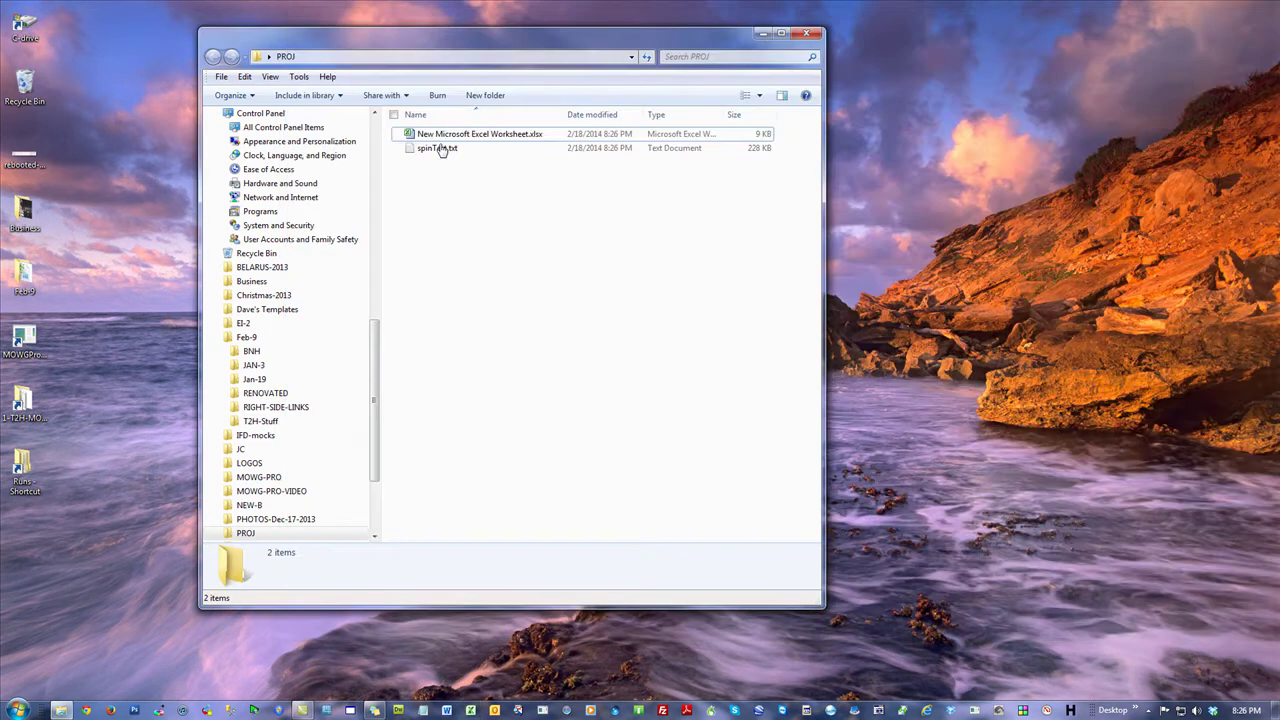
pyautogui.doubleClick(437, 148)
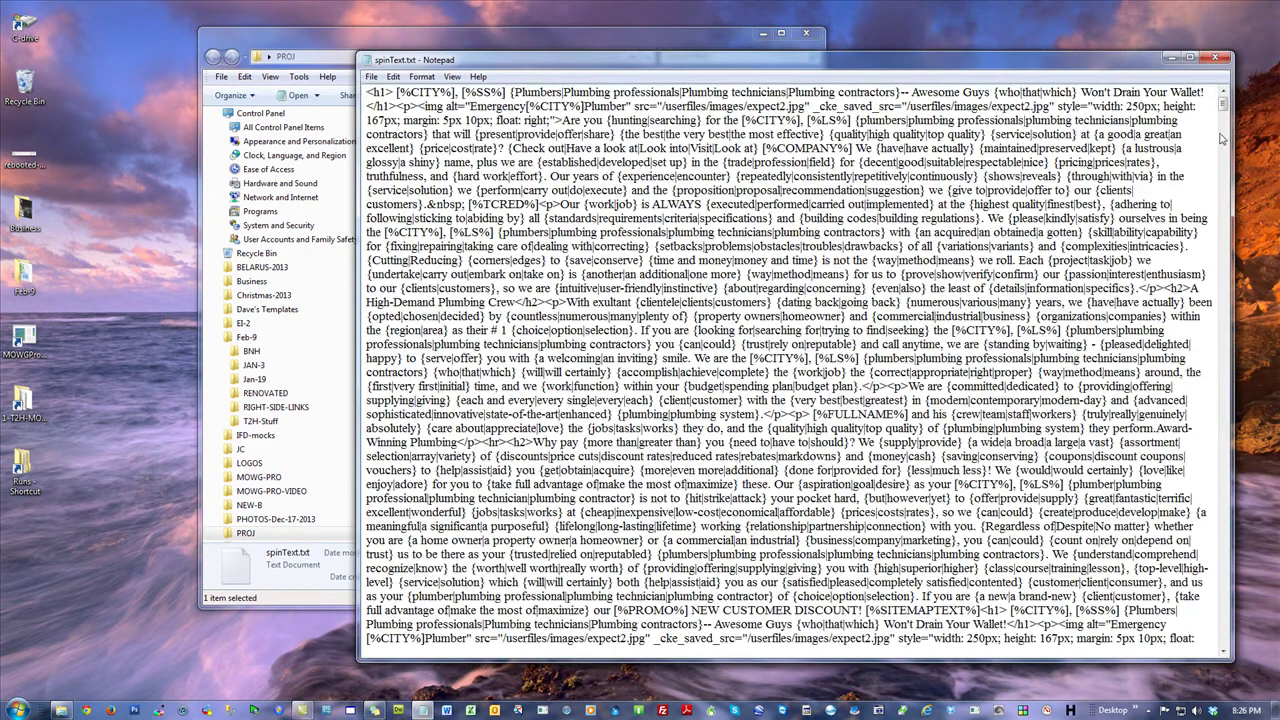
pyautogui.moveTo(1222, 104); pyautogui.dragTo(1247, 357)
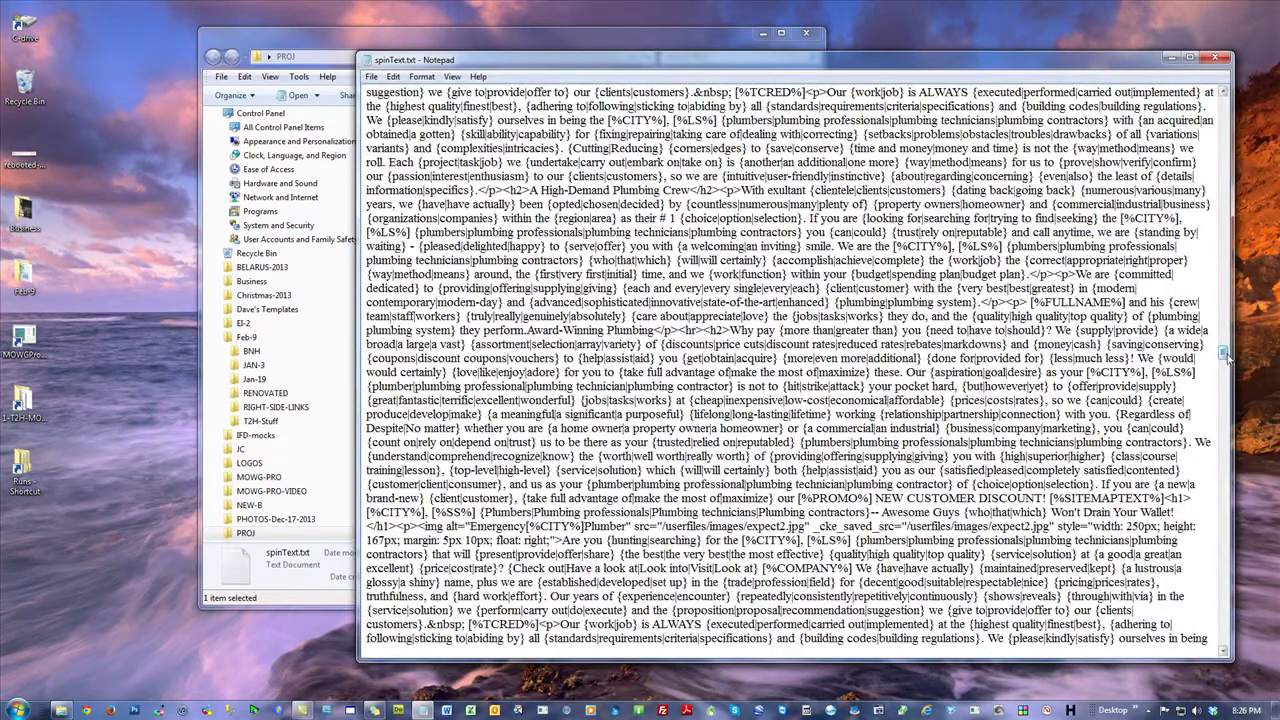
pyautogui.moveTo(1223, 356); pyautogui.dragTo(1234, 283)
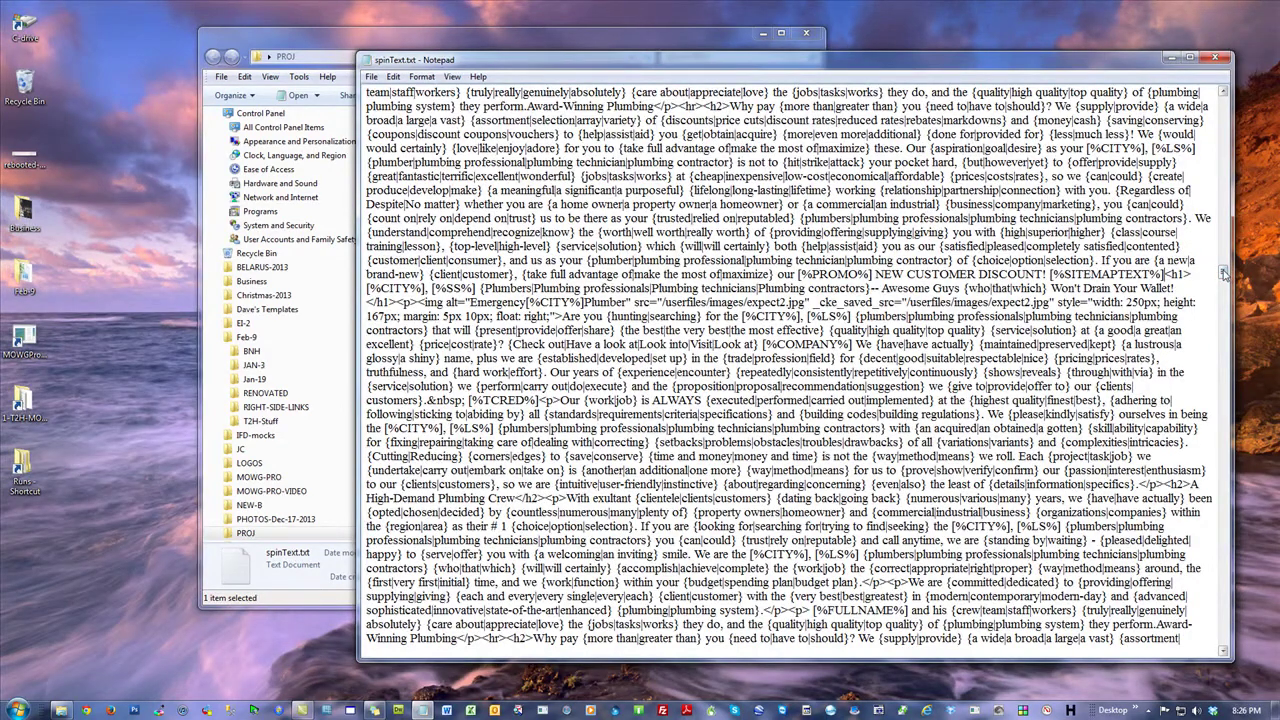
pyautogui.moveTo(1223, 272); pyautogui.dragTo(1236, 646)
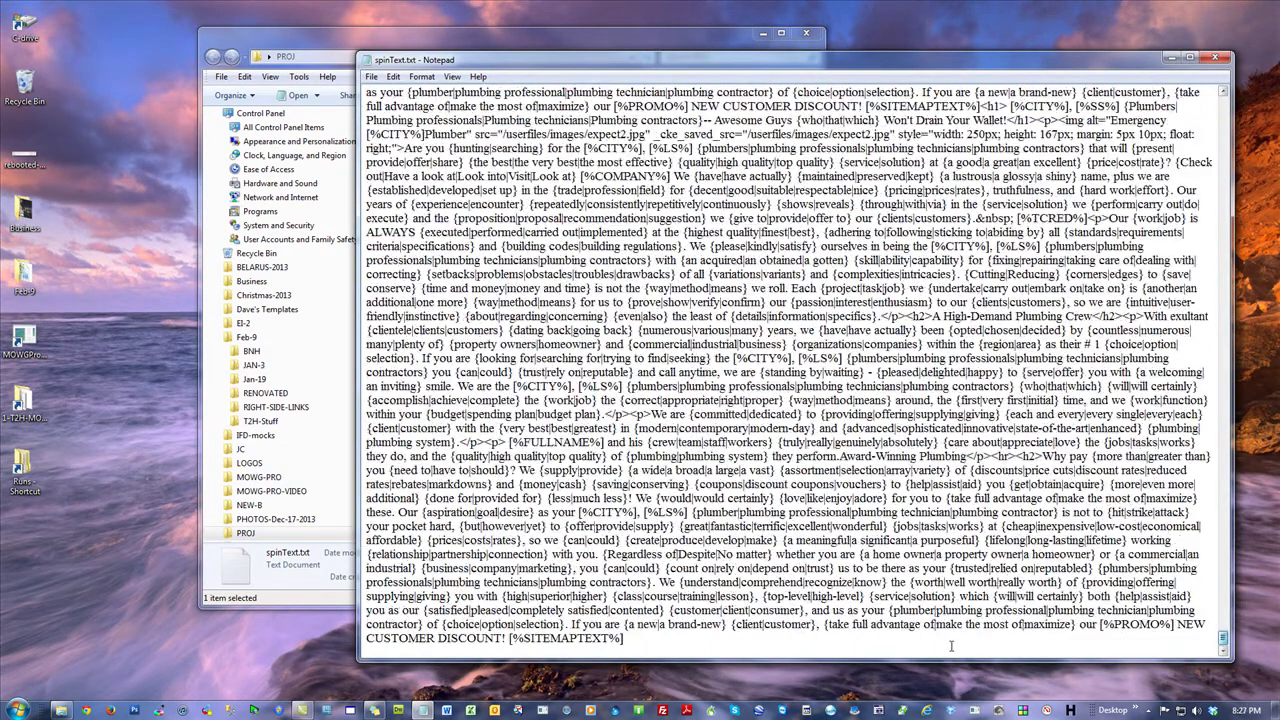
pyautogui.hotkey('ctrl', 'a')
pyautogui.hotkey('ctrl', 'v')
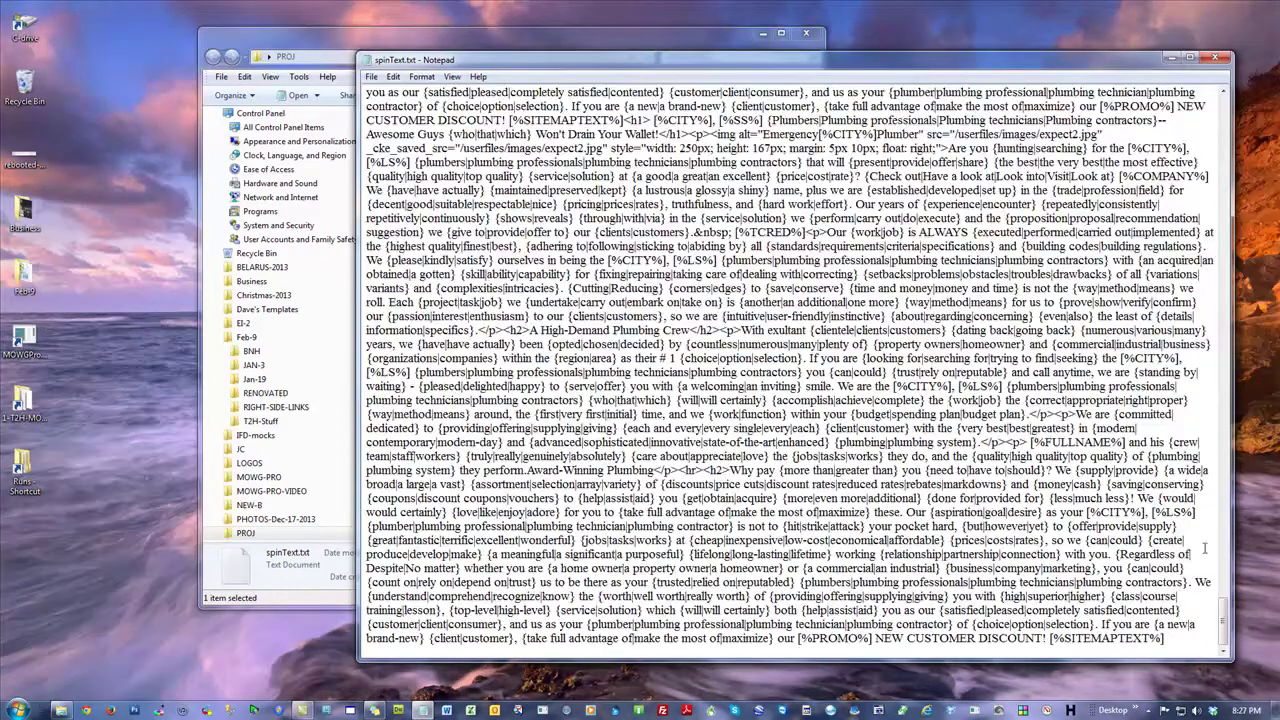
pyautogui.moveTo(1226, 624); pyautogui.dragTo(1050, 640)
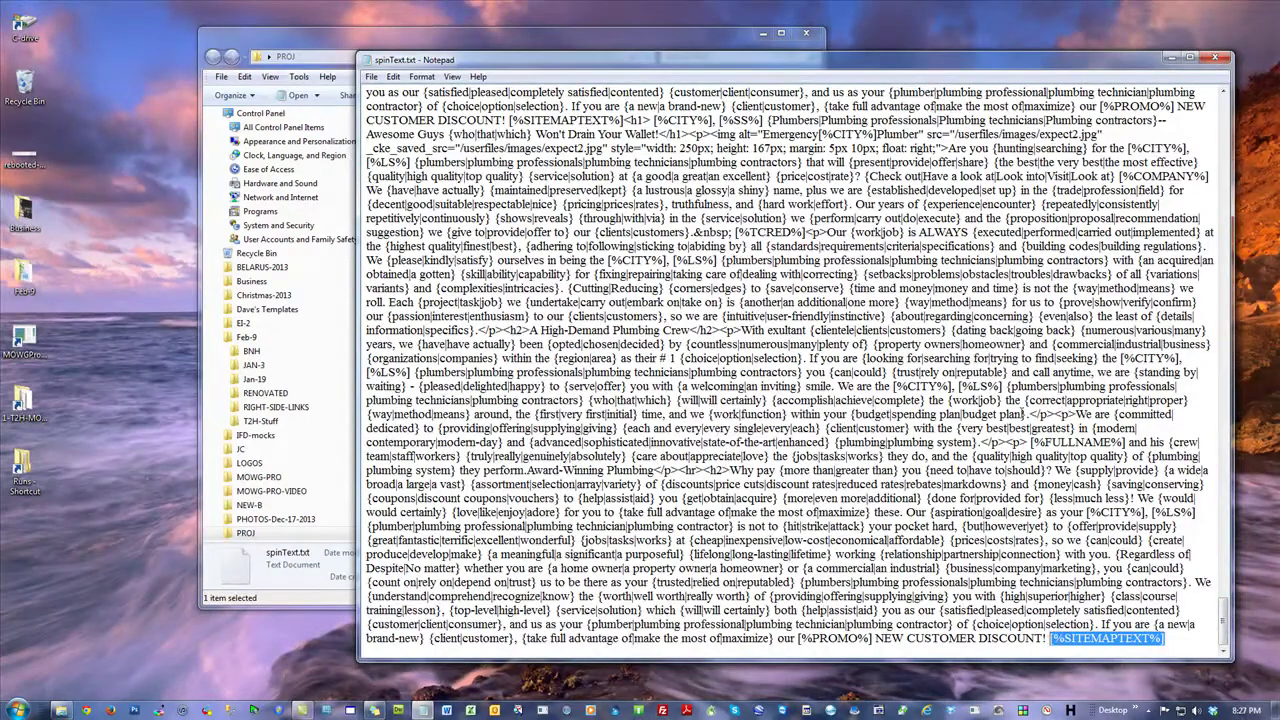
pyautogui.hotkey('ctrl', 'x')
pyautogui.moveTo(1224, 610); pyautogui.dragTo(1226, 100)
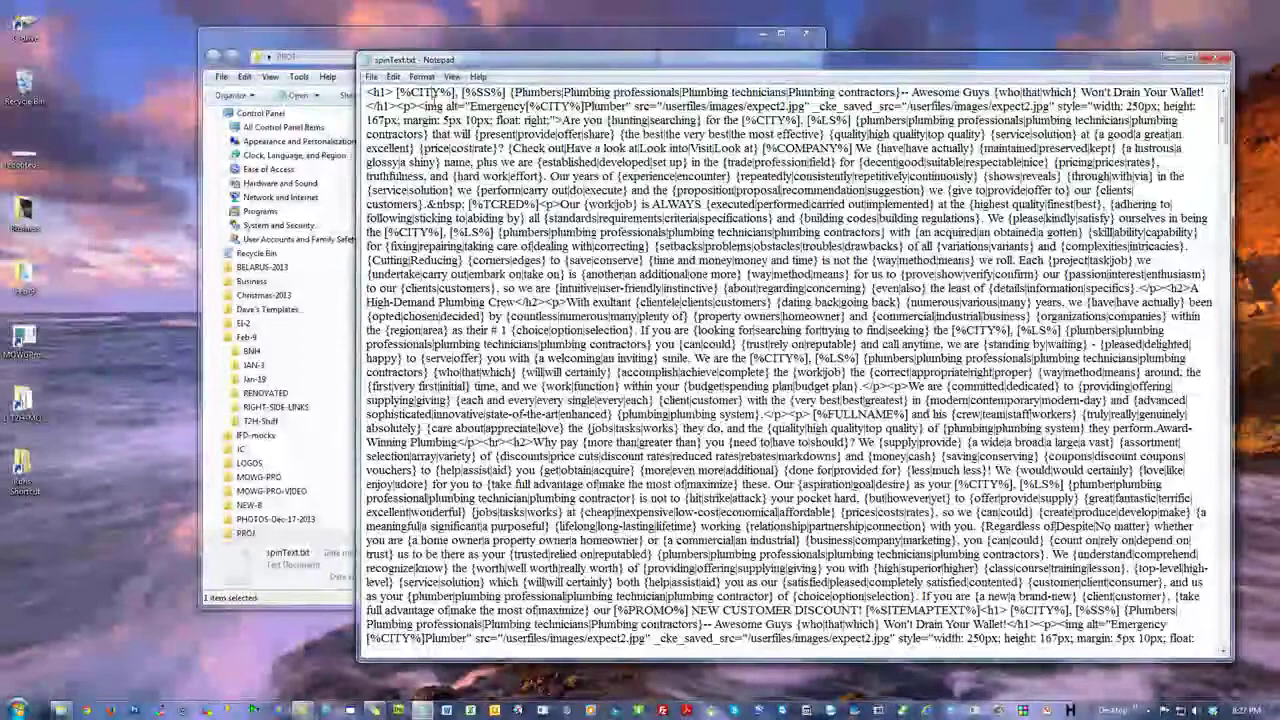
# - Step through ten [%SITEMAPTEXT%] occurrences with Find Next, then close and save spinText.txt
pyautogui.hotkey('ctrl', 'h')
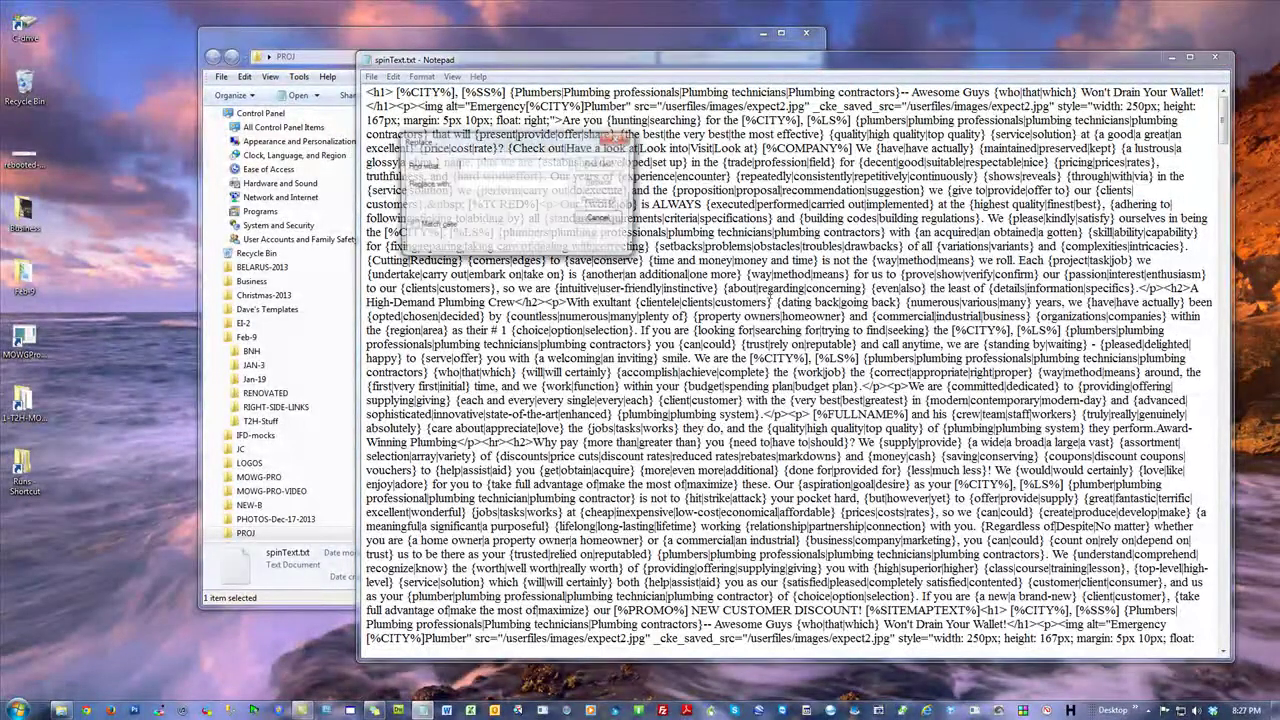
pyautogui.hotkey('ctrl', 'v')
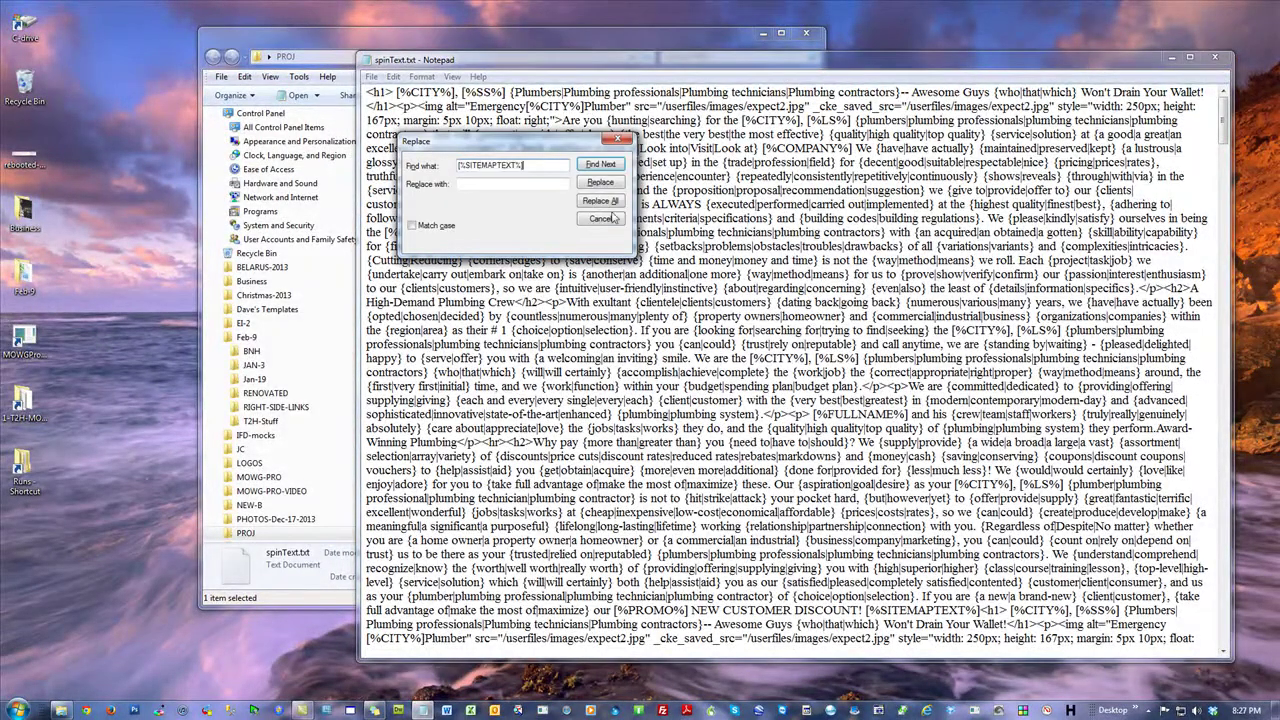
pyautogui.click(602, 165)
pyautogui.click(602, 165)
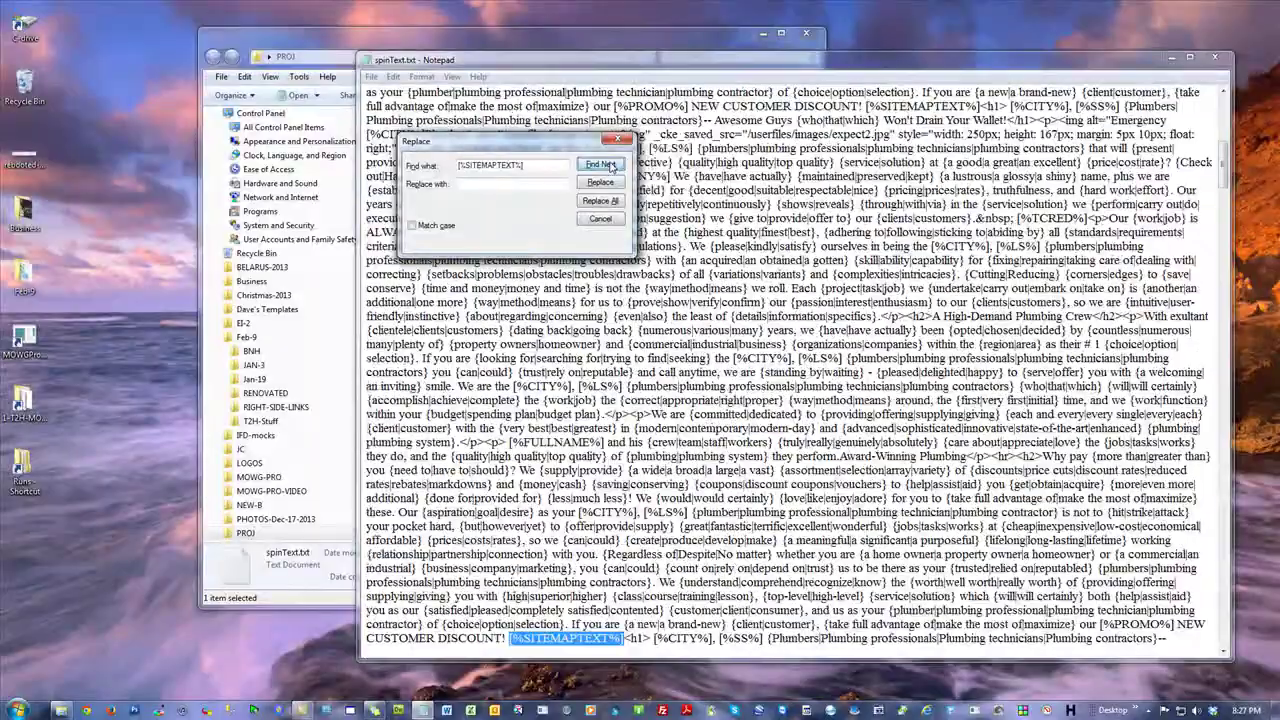
pyautogui.click(602, 165)
pyautogui.click(602, 165)
pyautogui.click(610, 167)
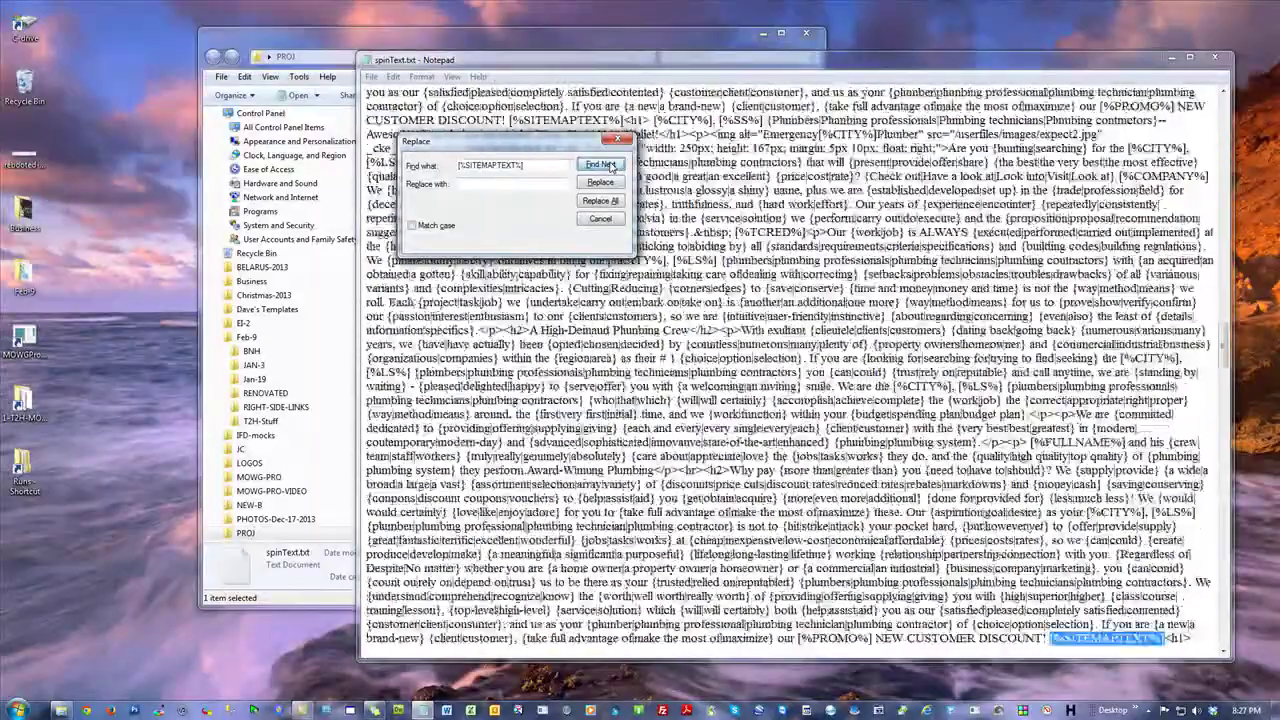
pyautogui.click(610, 167)
pyautogui.click(610, 167)
pyautogui.click(610, 167)
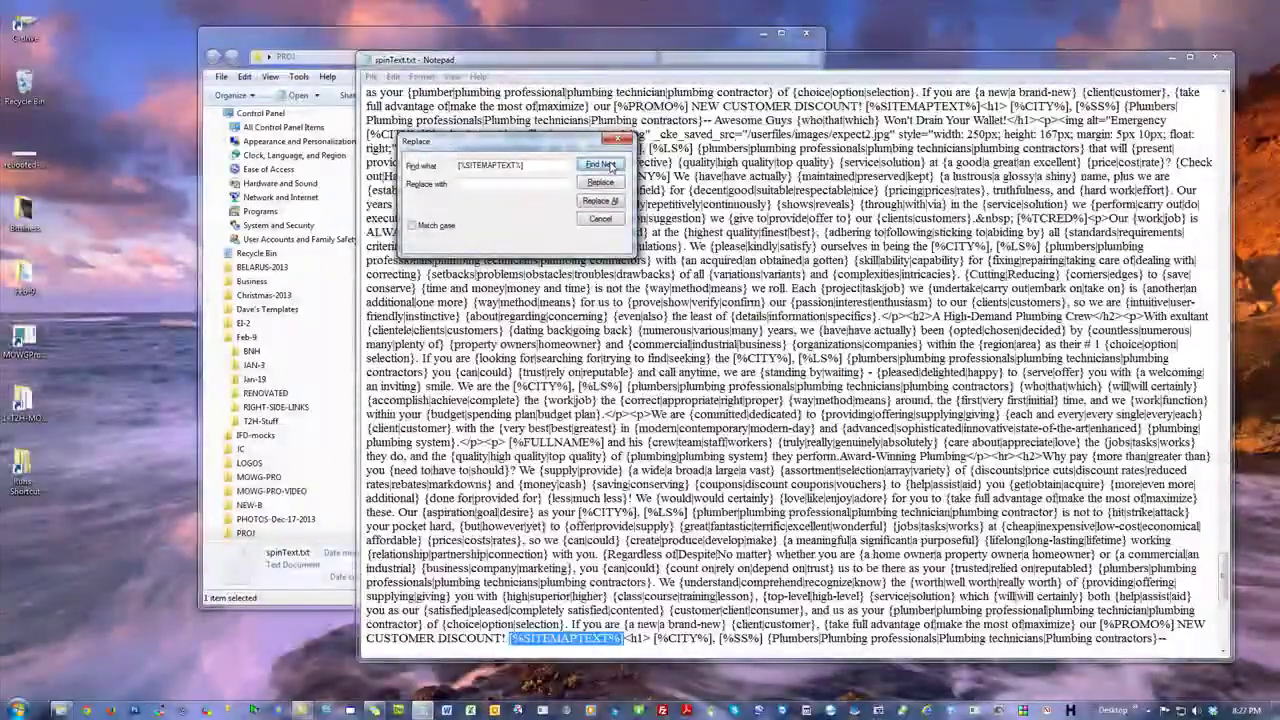
pyautogui.click(610, 167)
pyautogui.click(610, 167)
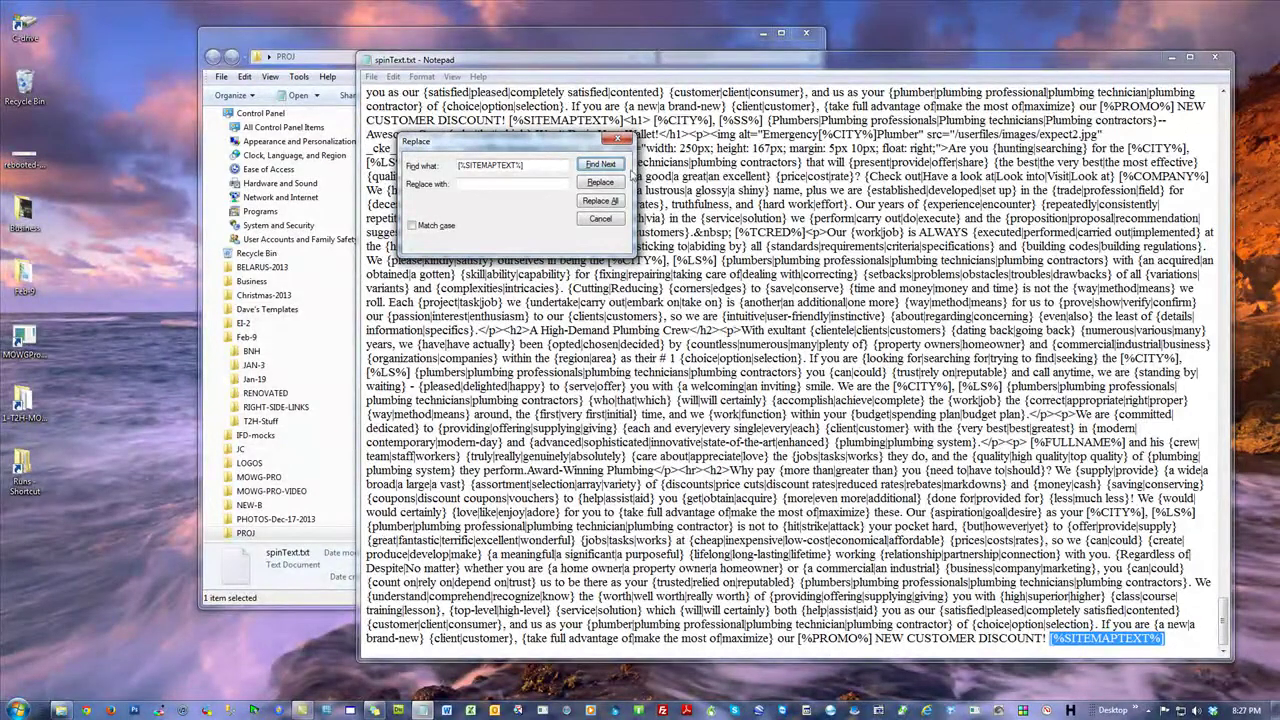
pyautogui.click(619, 139)
pyautogui.click(1214, 57)
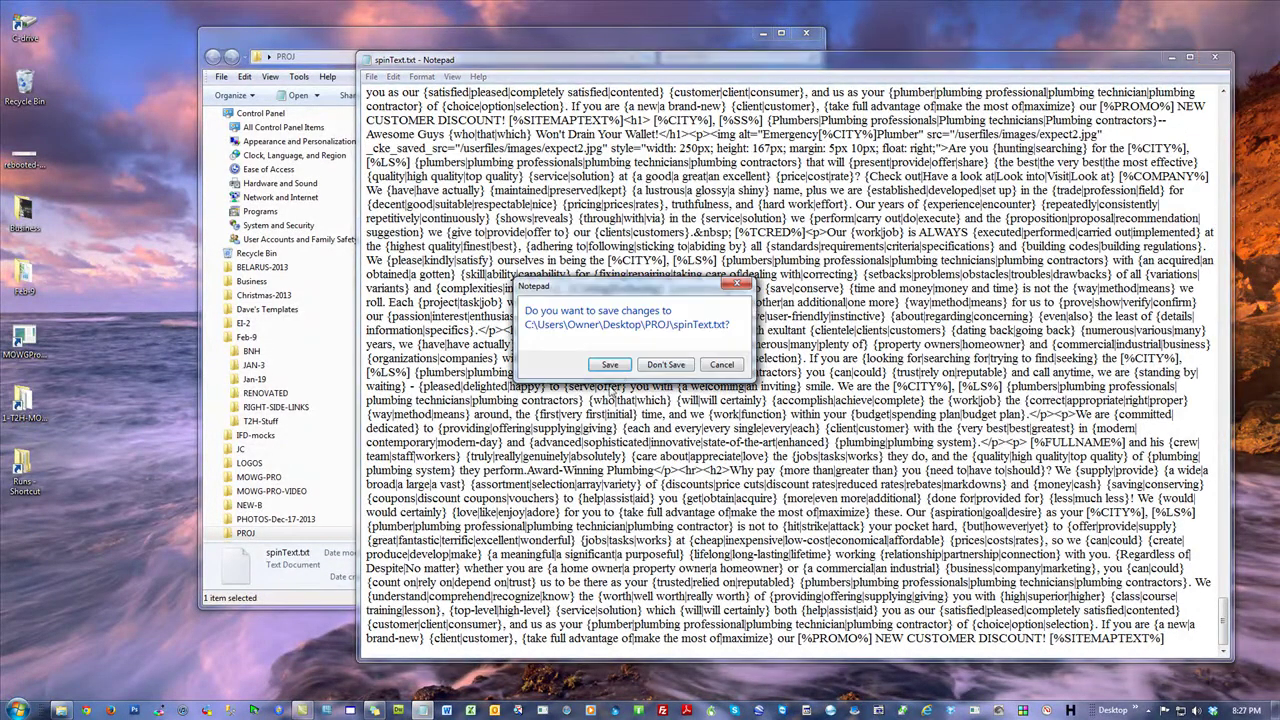
pyautogui.click(609, 364)
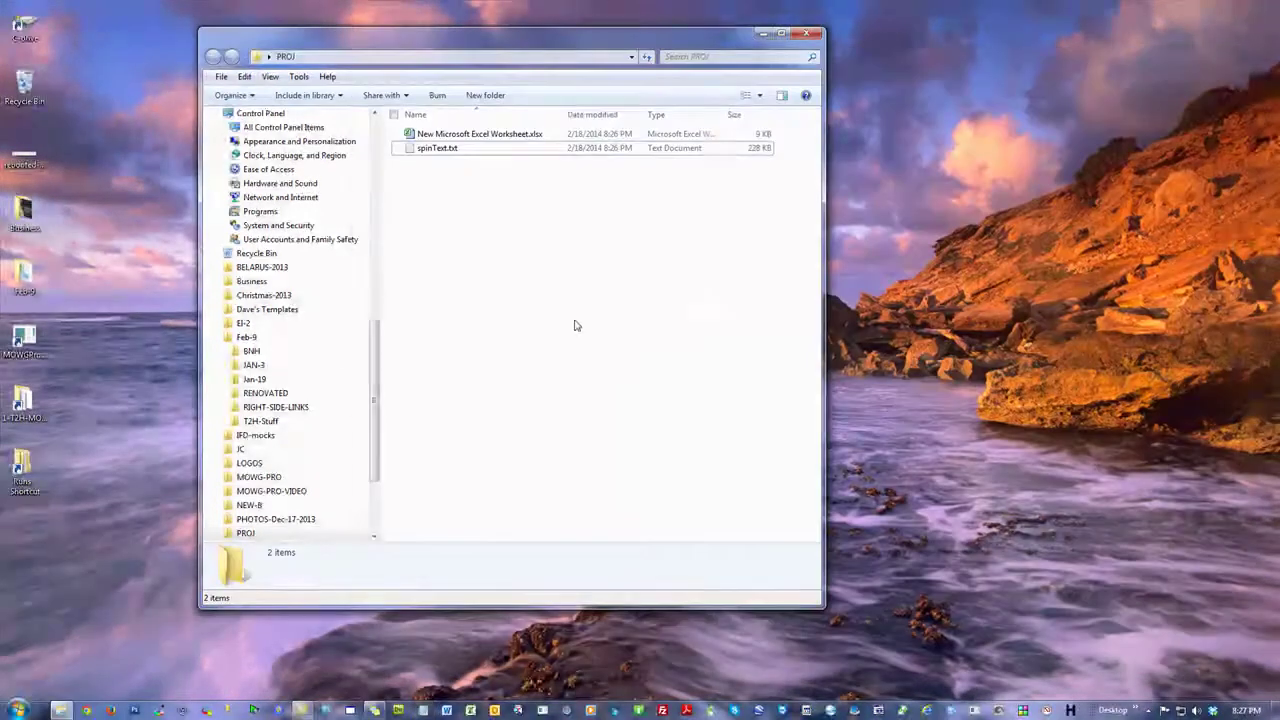
# - Open the new workbook and convert spinText.txt using MOWG toolbar 18's Spun Text Converter
pyautogui.doubleClick(475, 143)
pyautogui.click(678, 40)
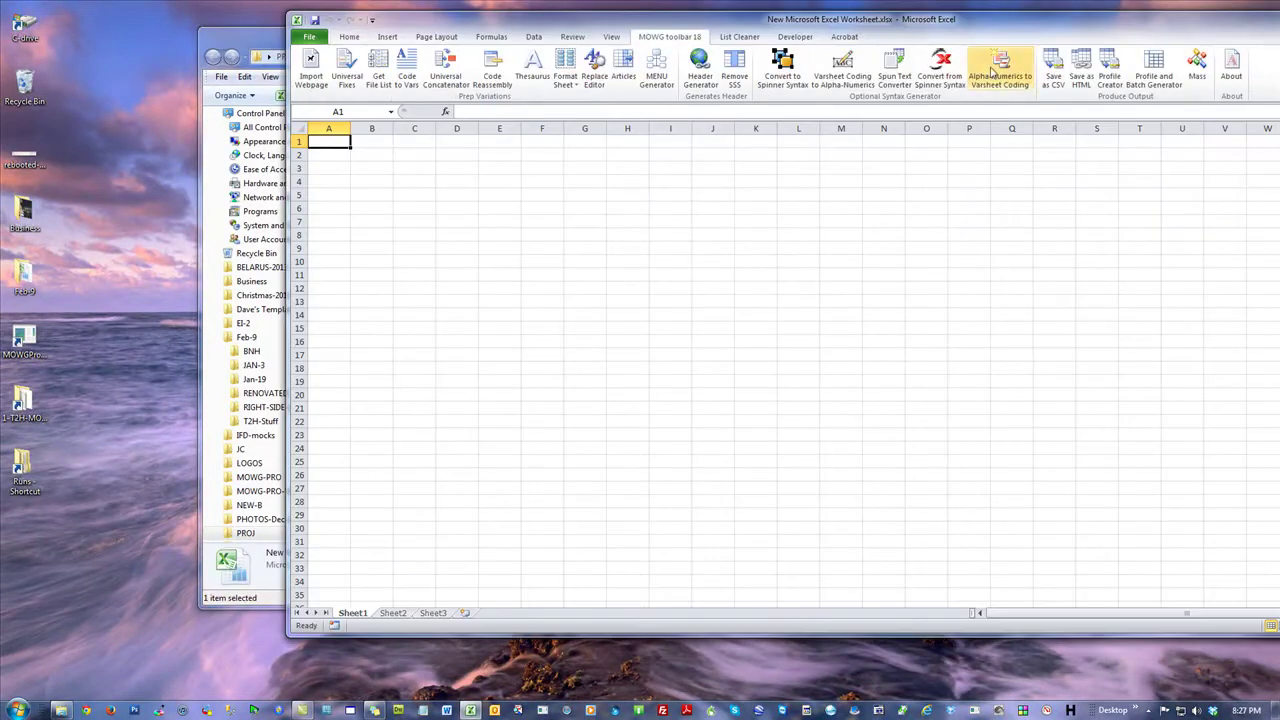
pyautogui.click(894, 68)
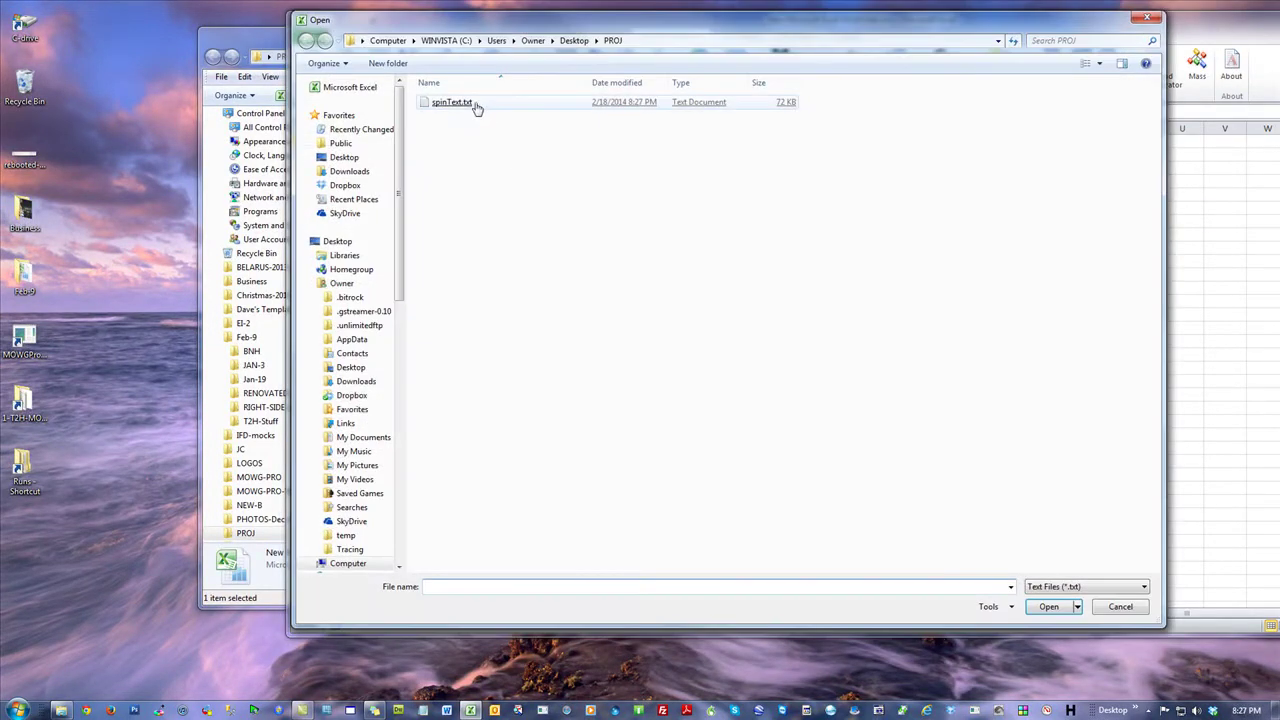
pyautogui.doubleClick(477, 108)
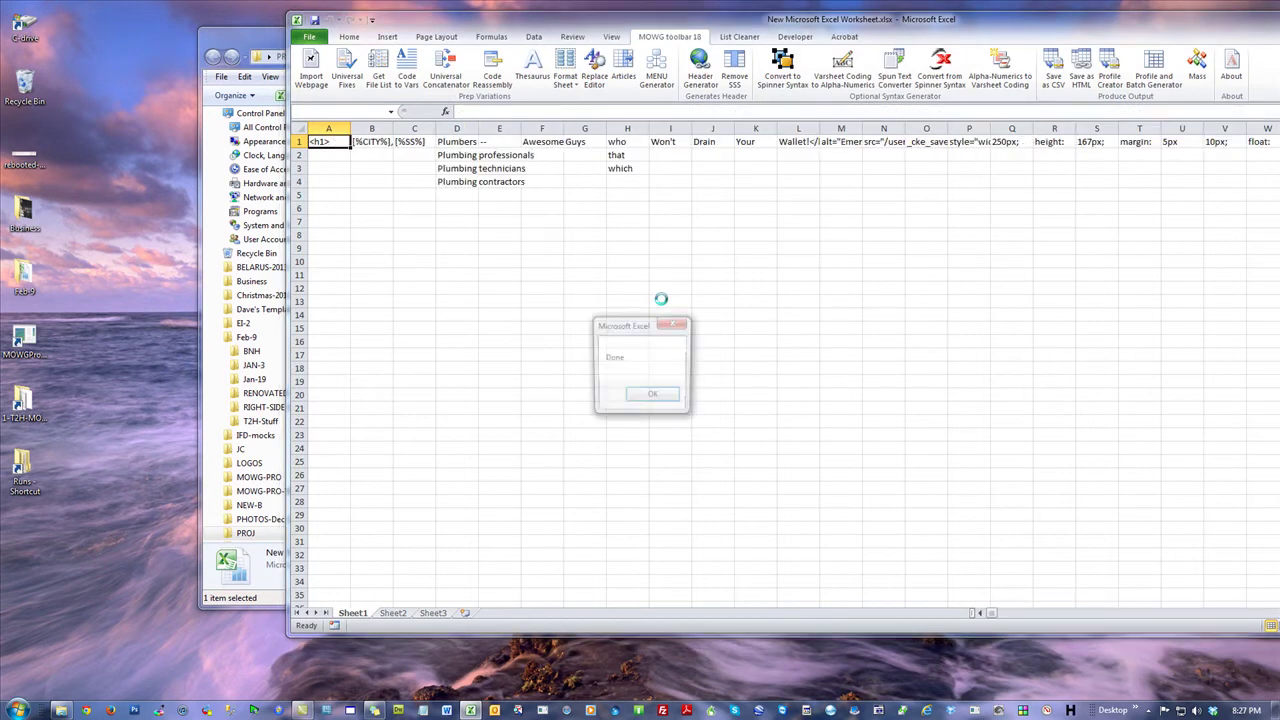
pyautogui.click(654, 394)
# - Scroll across the resulting spin columns to inspect cell FYD1, then close the workbook
pyautogui.click(802, 263)
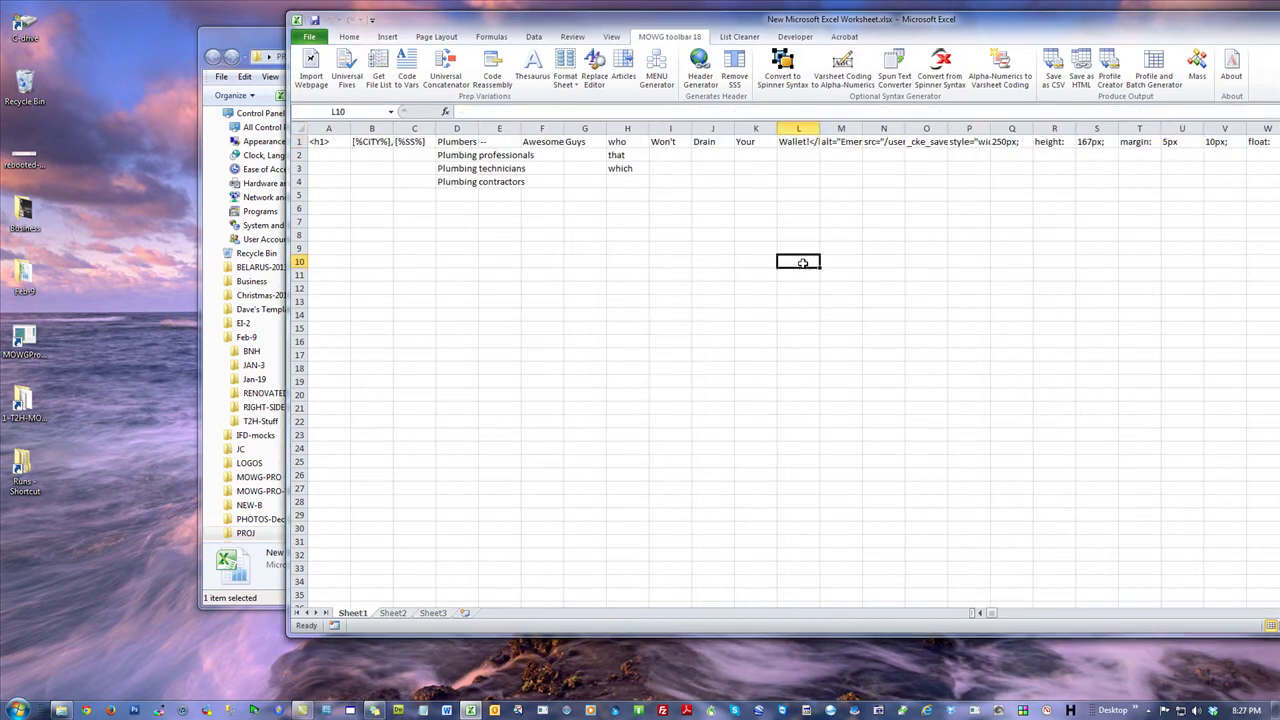
pyautogui.moveTo(995, 613); pyautogui.dragTo(1222, 597)
pyautogui.click(800, 142)
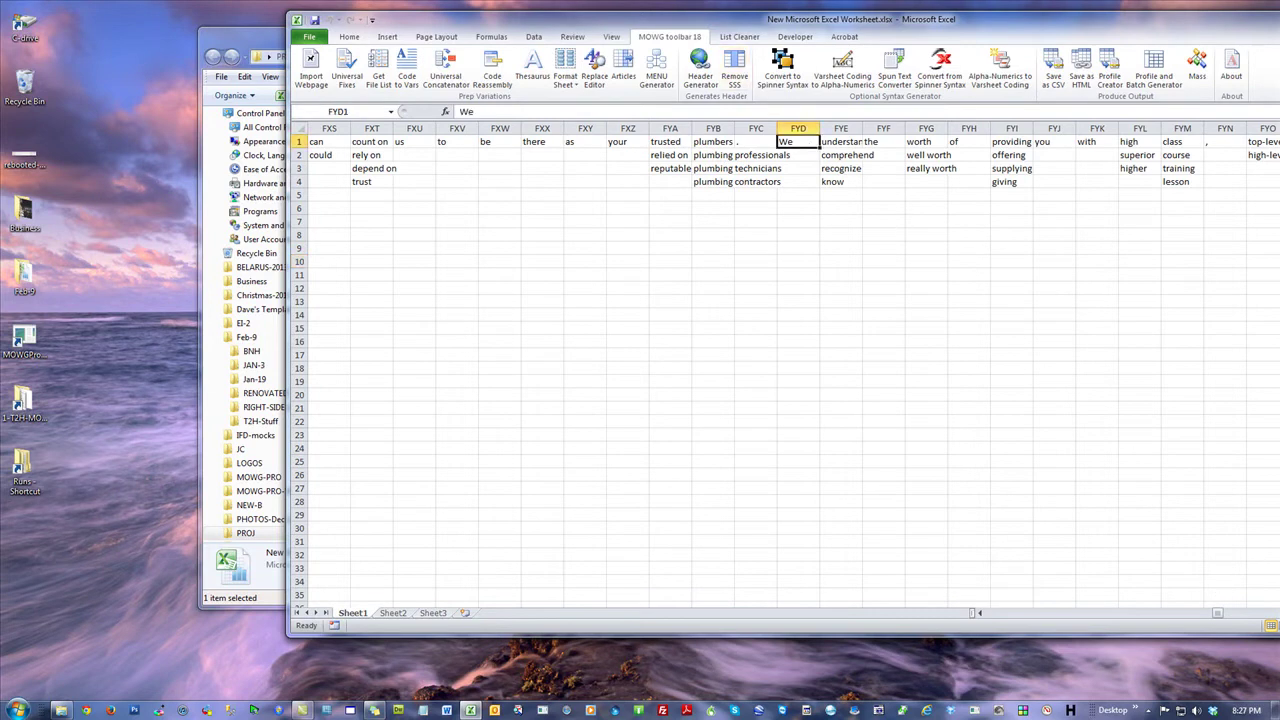
pyautogui.hotkey('alt', 'F4')
# - Close Excel without saving and select all of spinText.txt's text in Notepad
pyautogui.click(639, 374)
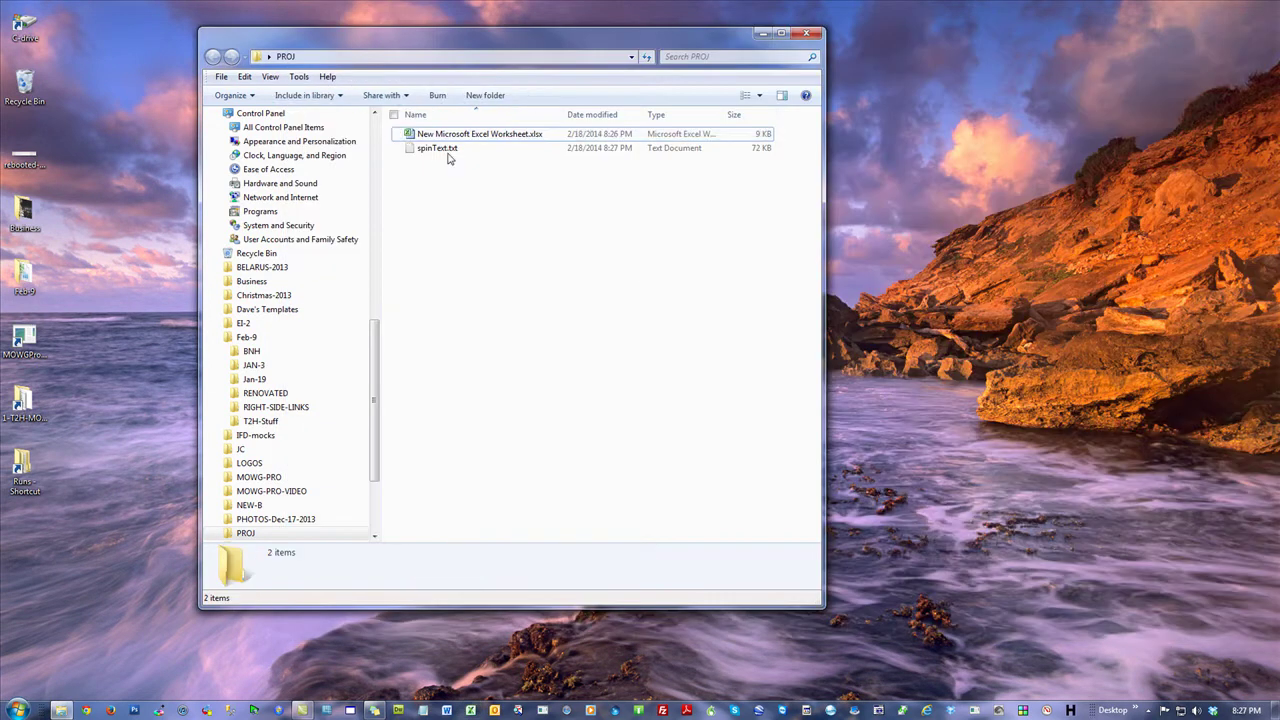
pyautogui.doubleClick(438, 148)
pyautogui.rightClick(625, 230)
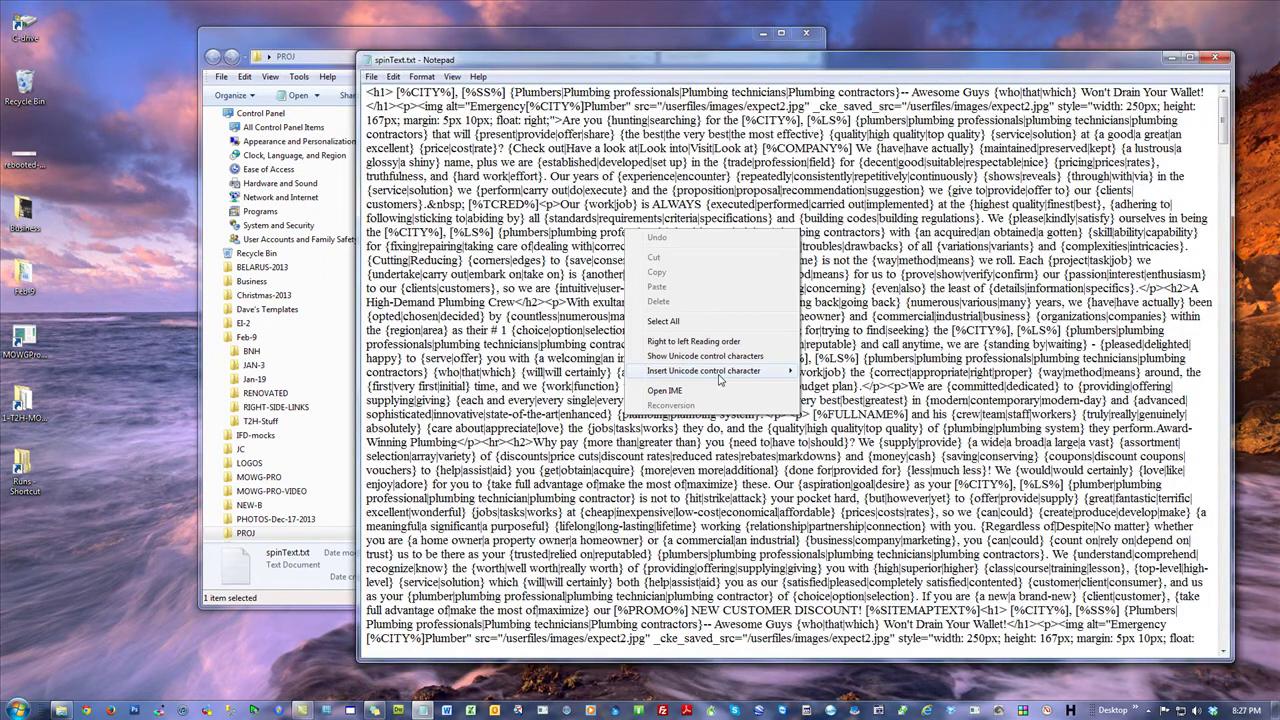
pyautogui.click(662, 320)
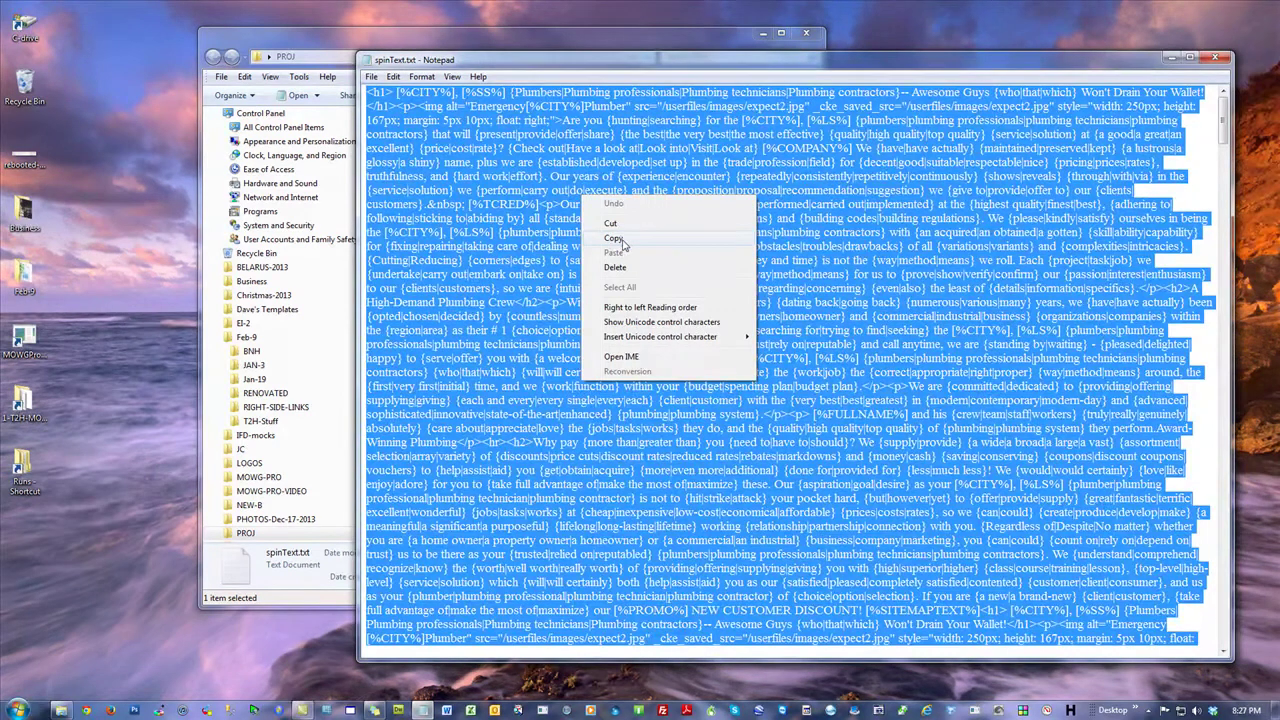
# - Paste the spun text into a new Word document and check its word count statistics
pyautogui.click(448, 710)
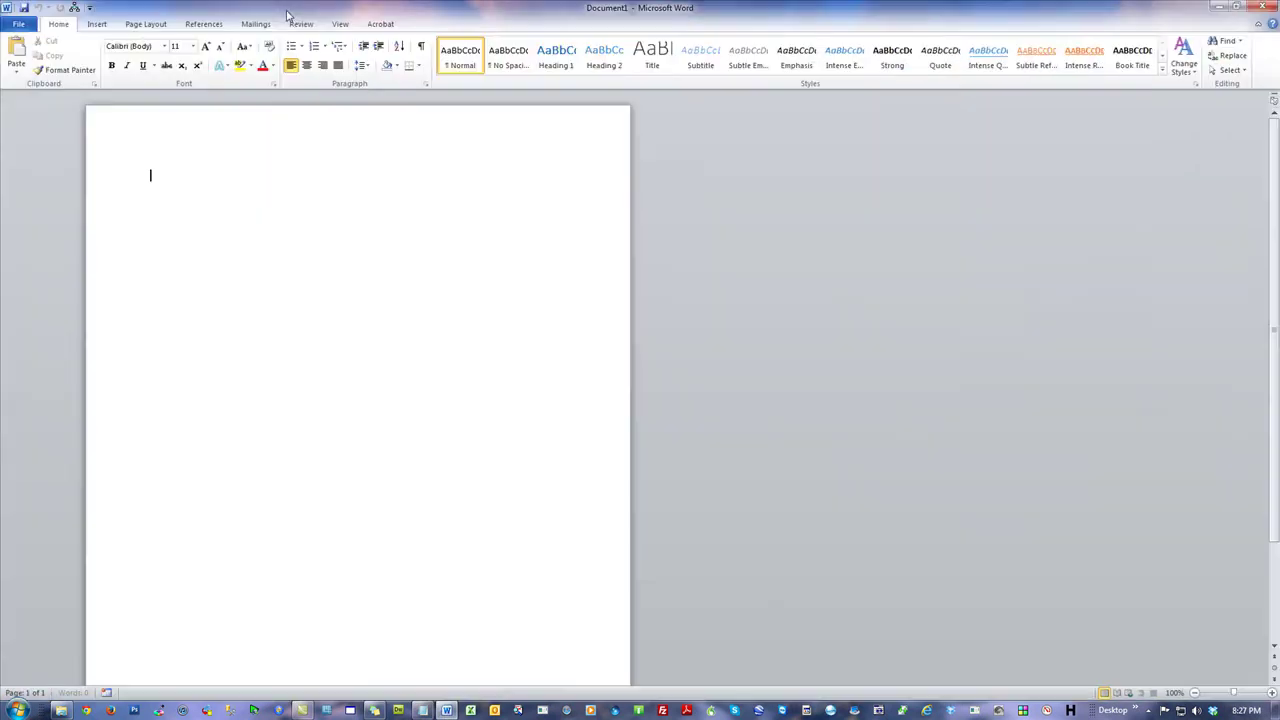
pyautogui.hotkey('ctrl', 'v')
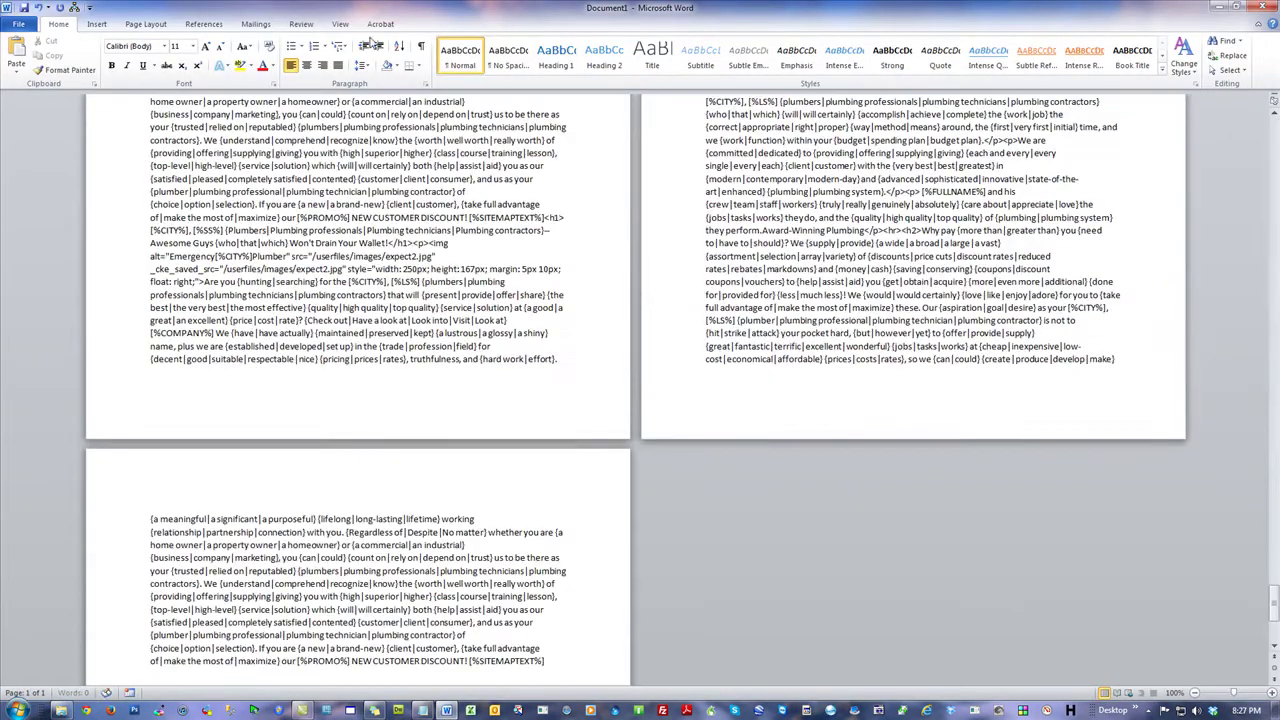
pyautogui.click(203, 24)
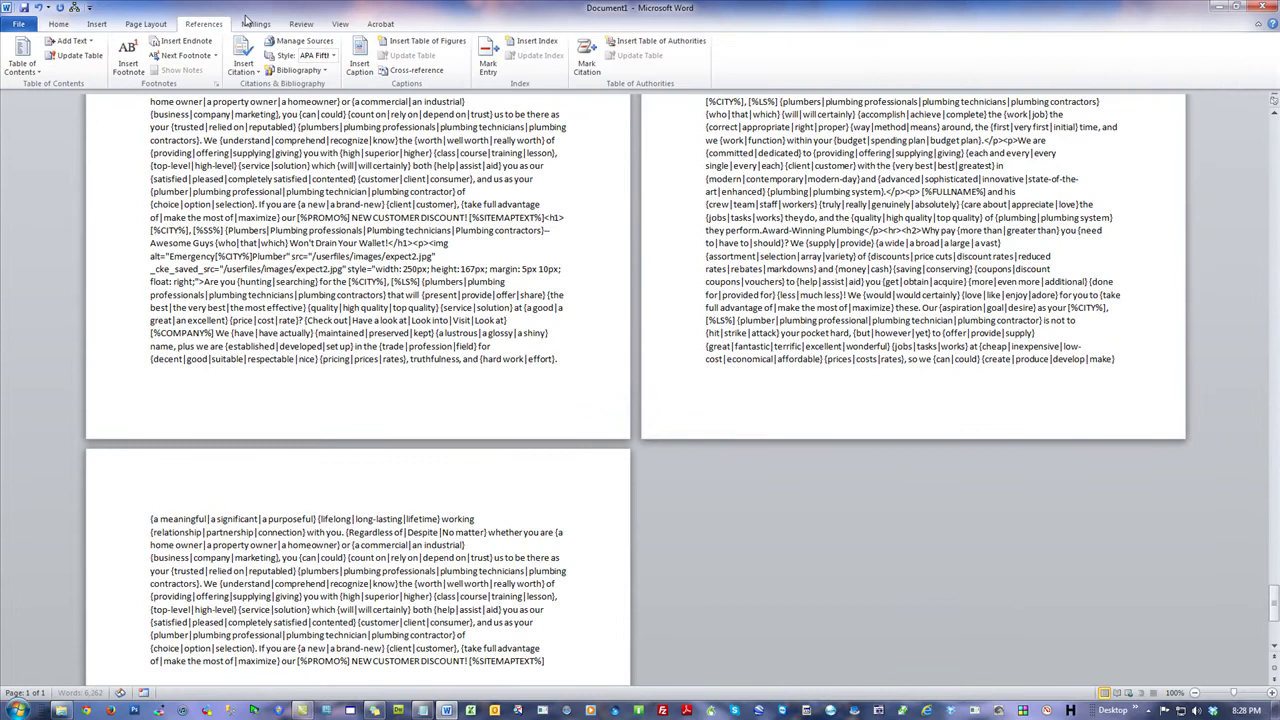
pyautogui.click(146, 25)
pyautogui.click(301, 24)
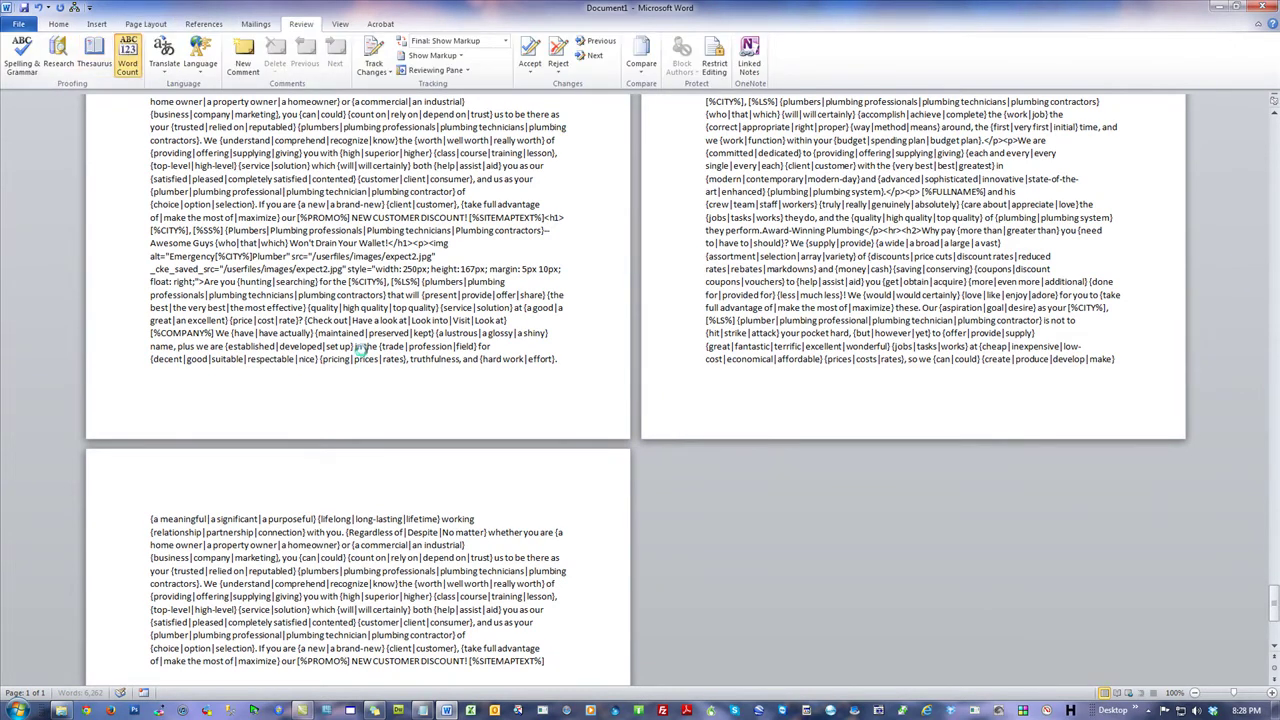
pyautogui.click(127, 63)
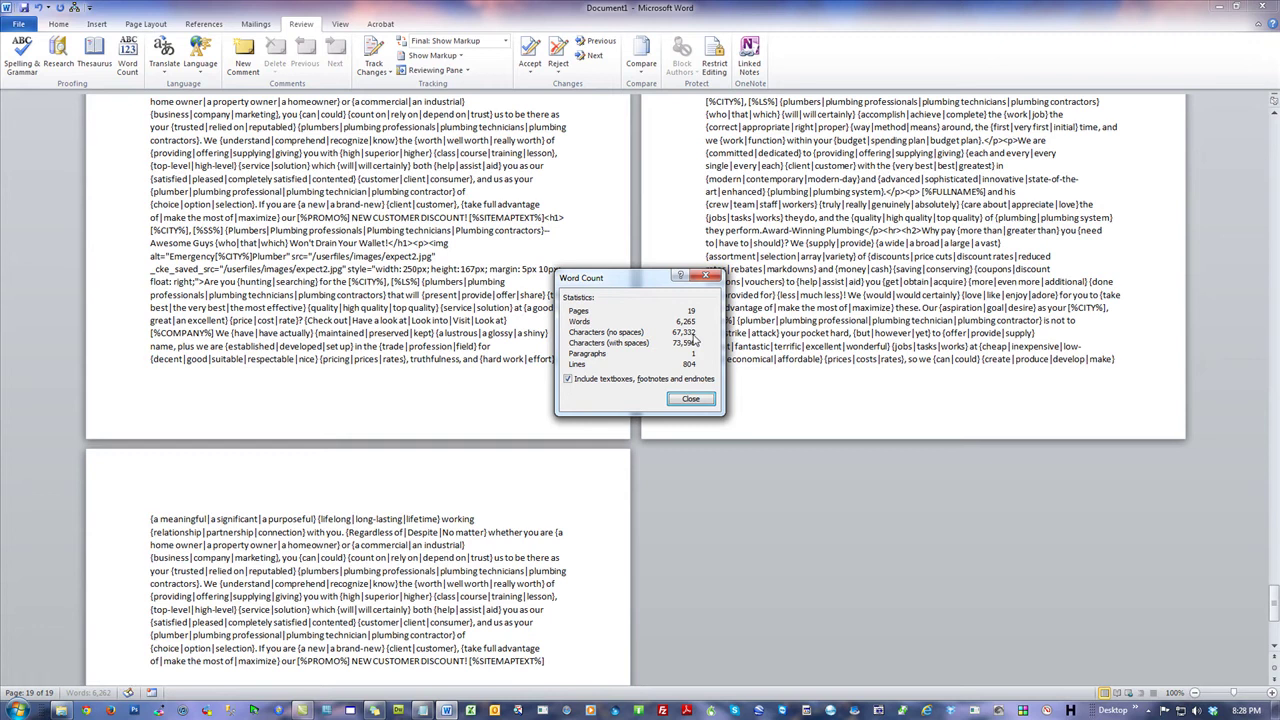
pyautogui.click(690, 399)
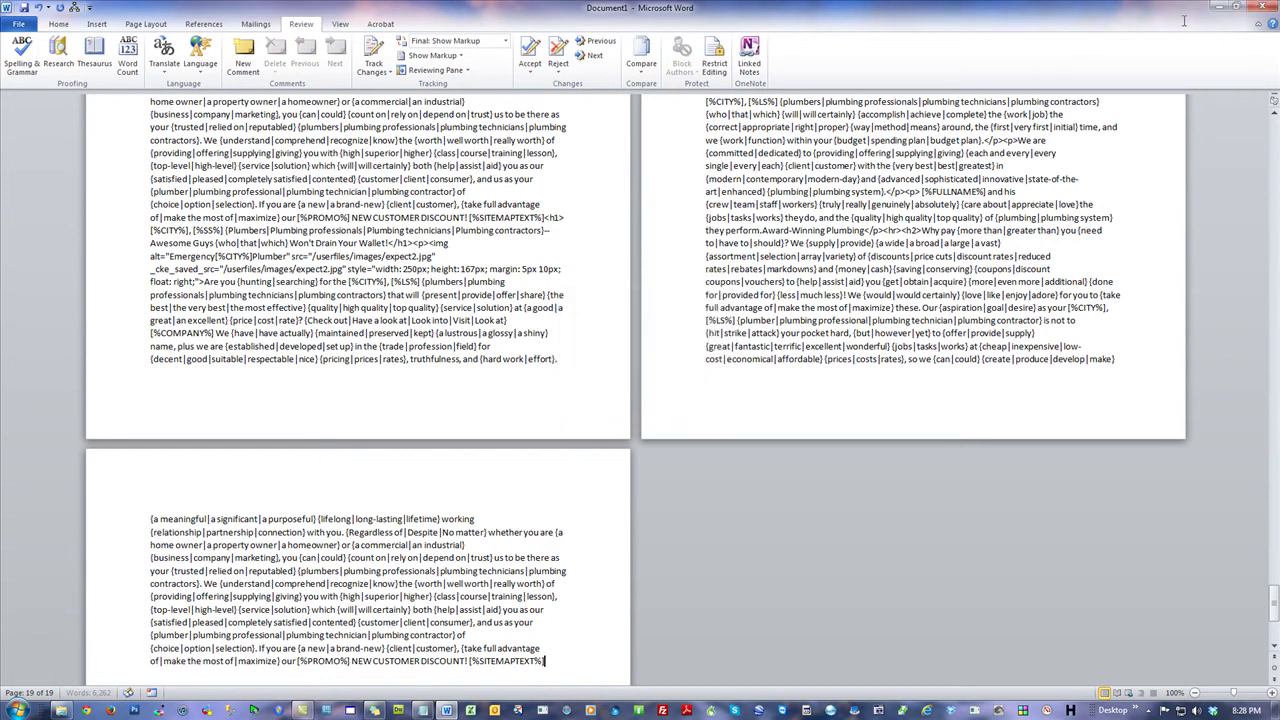
# - Close Word without saving, close Notepad and the PROJ window, and delete the PROJ folder
pyautogui.click(1257, 6)
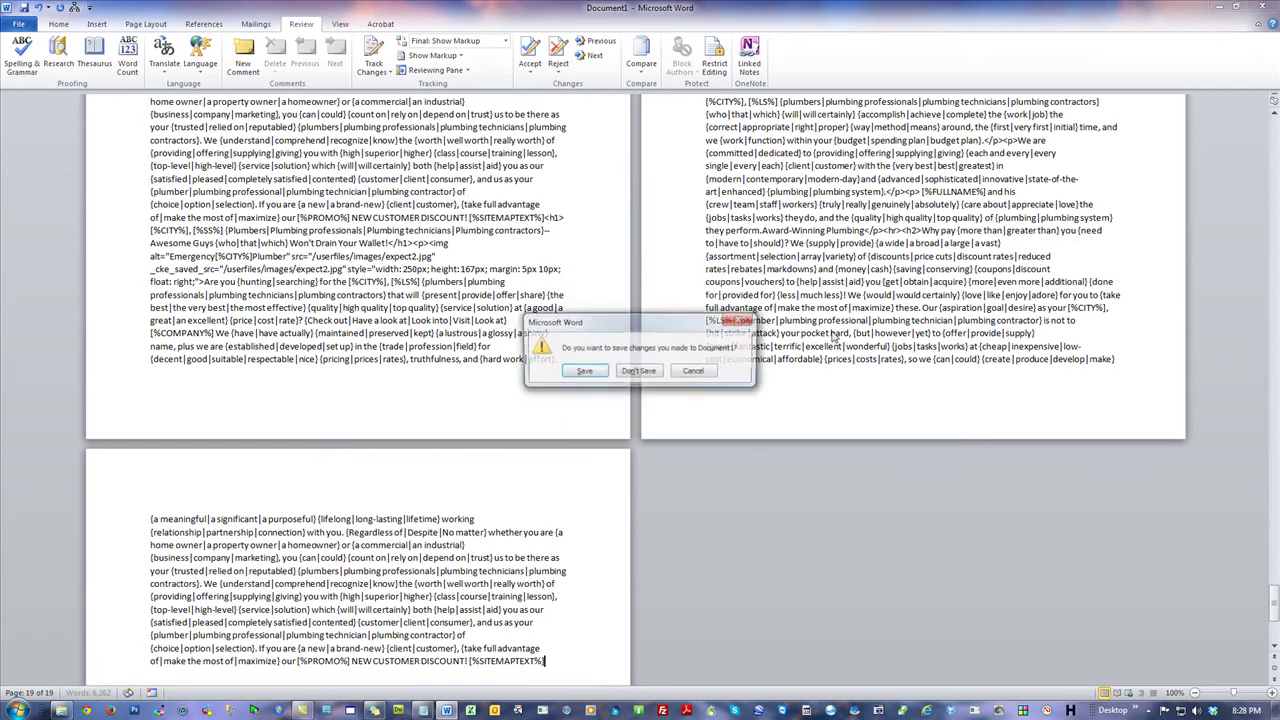
pyautogui.click(640, 371)
pyautogui.hotkey('alt', 'F4')
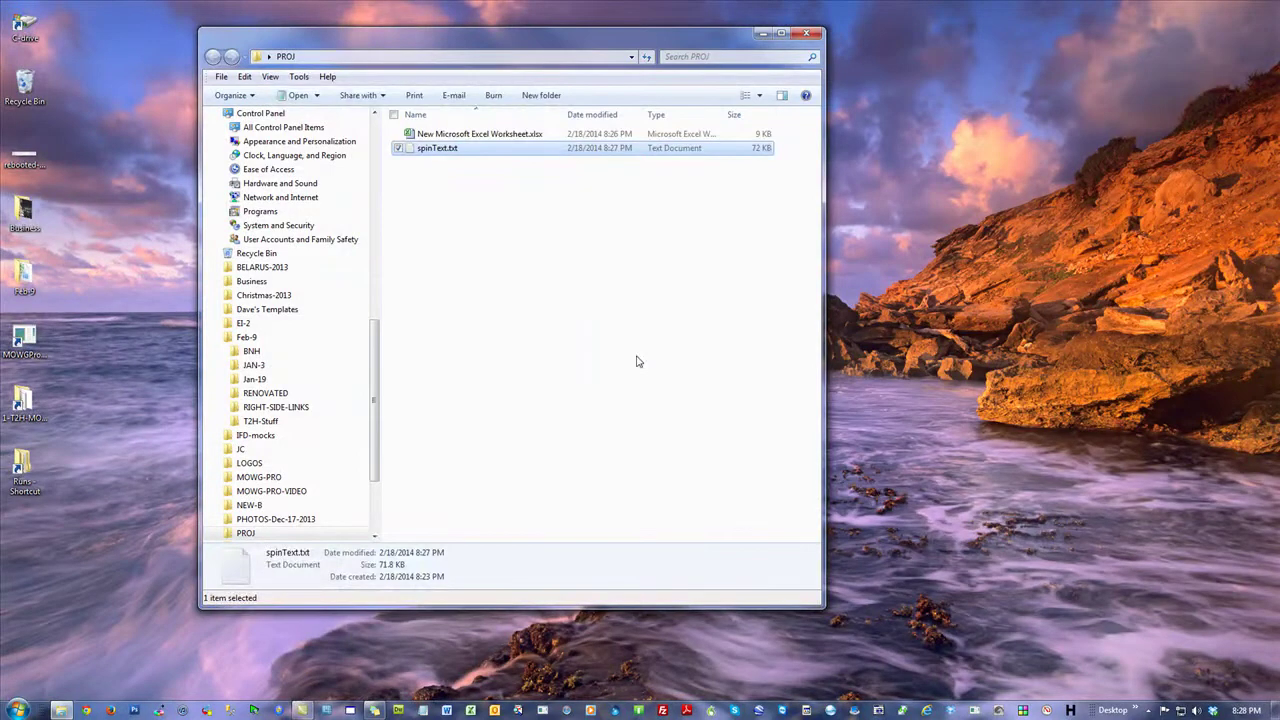
pyautogui.click(806, 33)
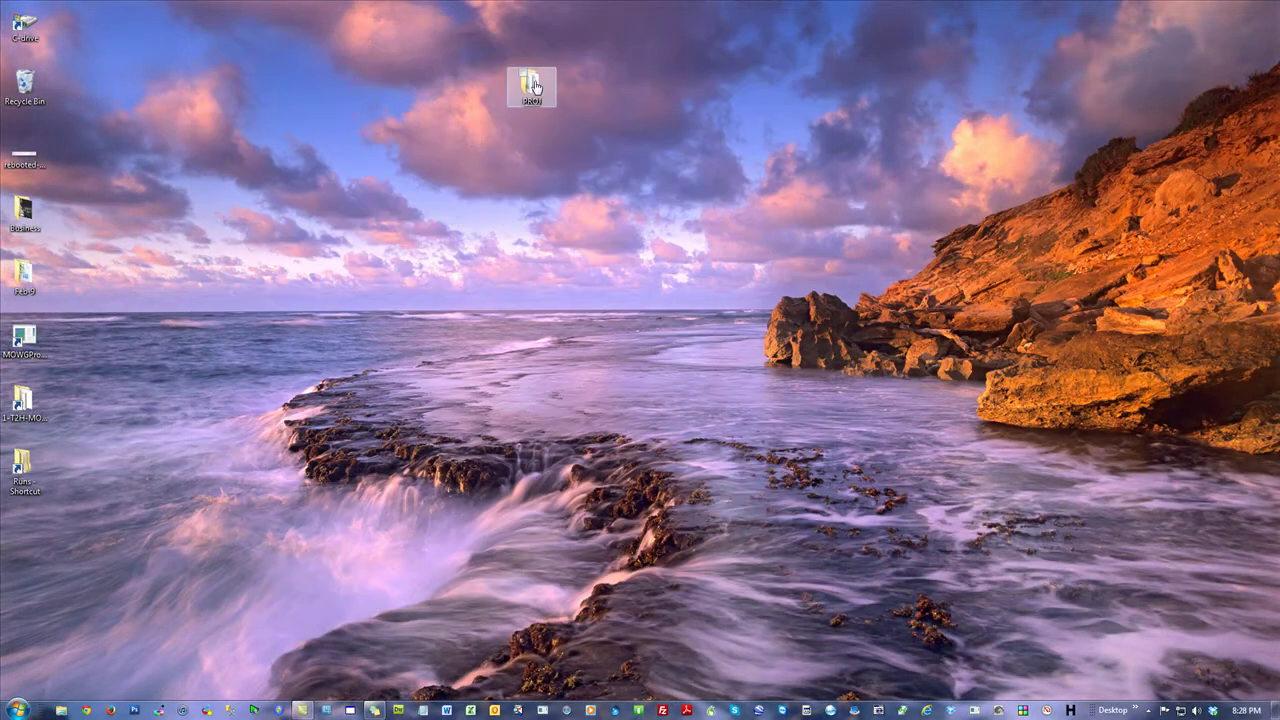
pyautogui.moveTo(535, 87); pyautogui.dragTo(24, 84)
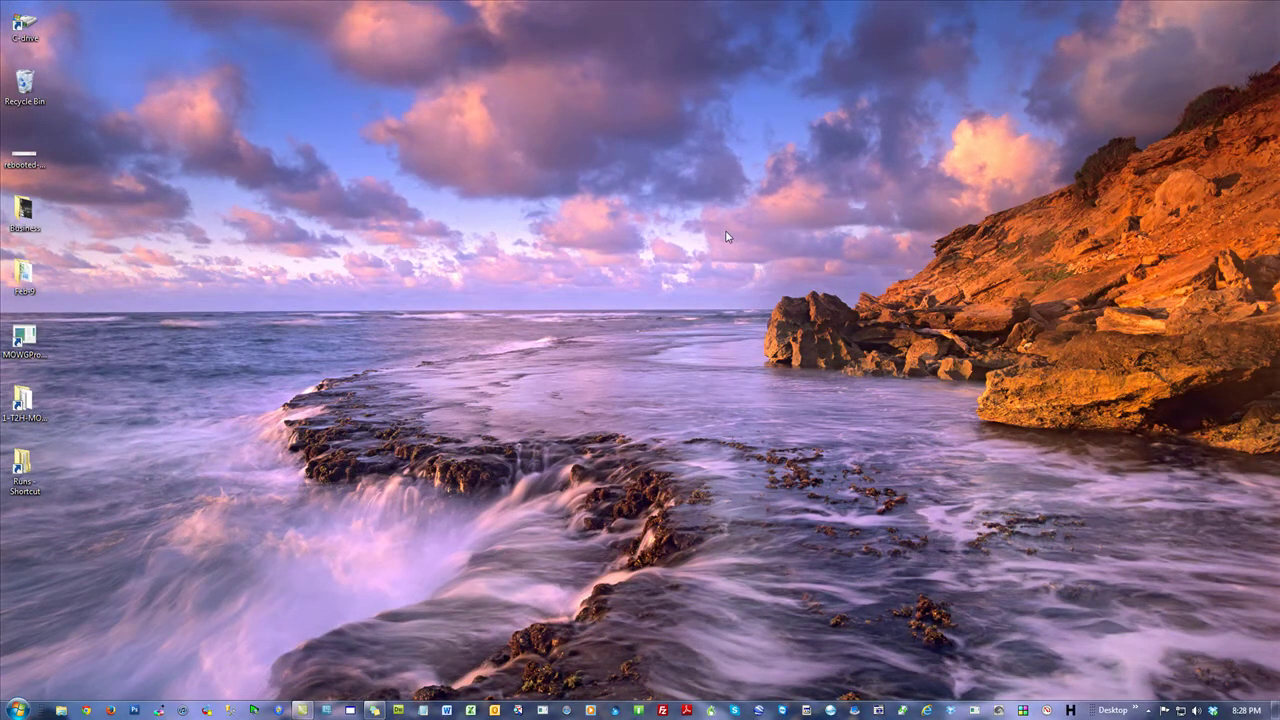